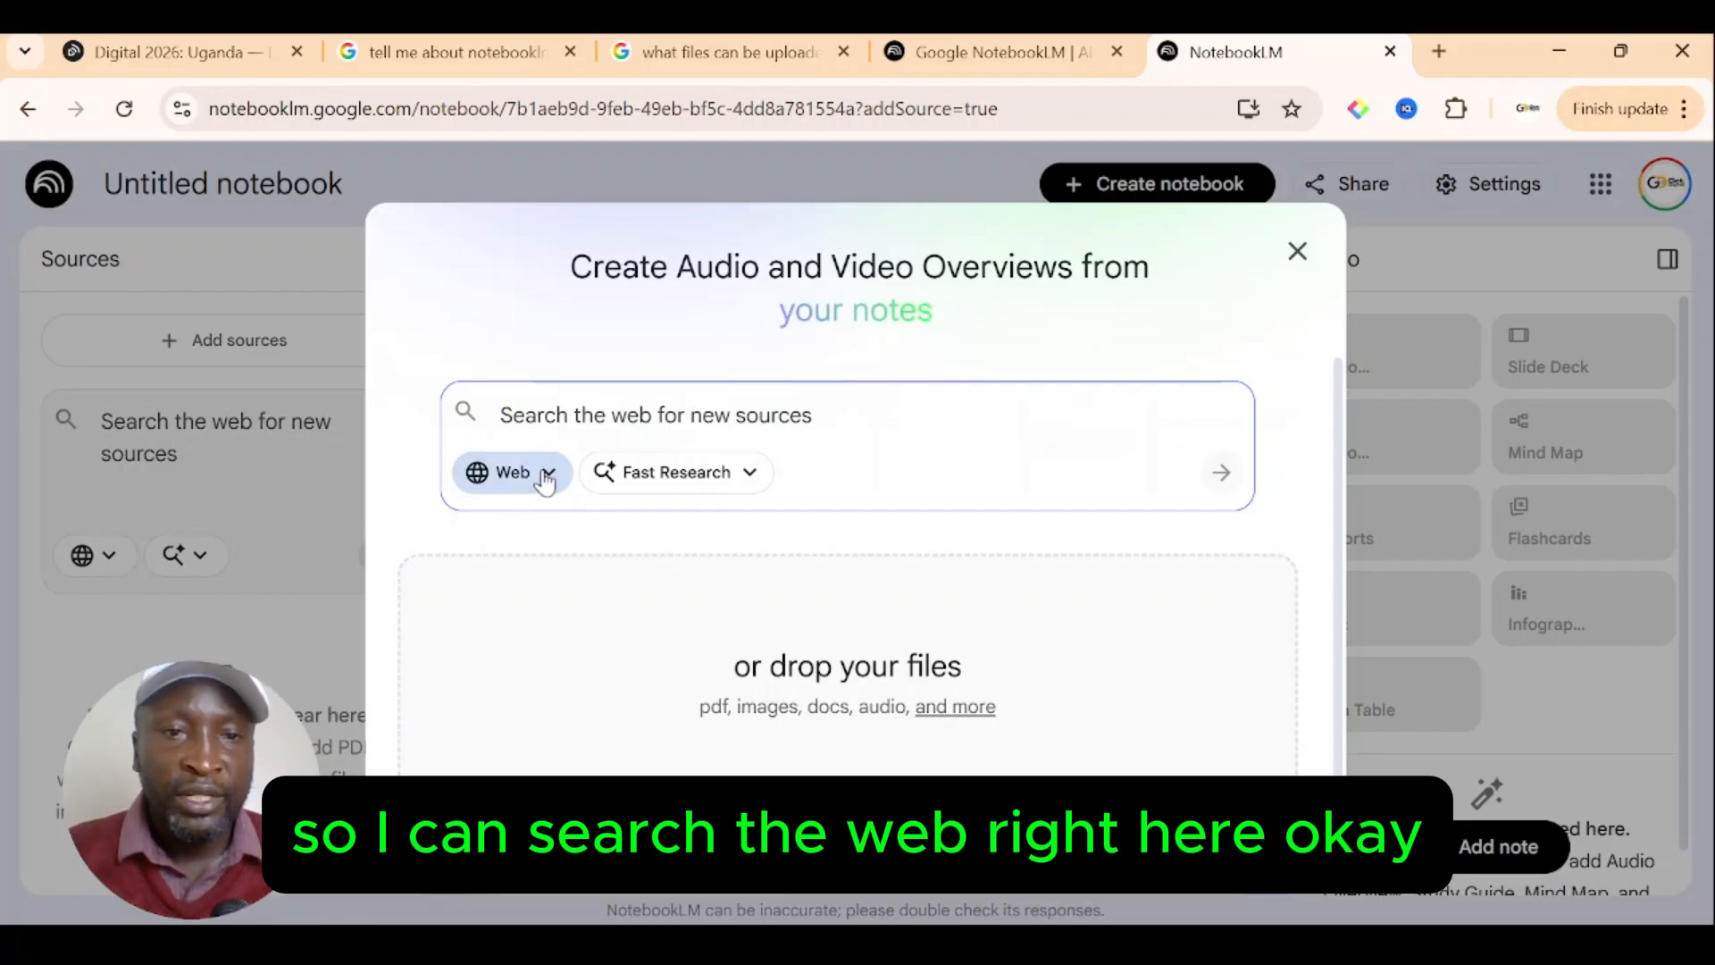
left_click(546, 478)
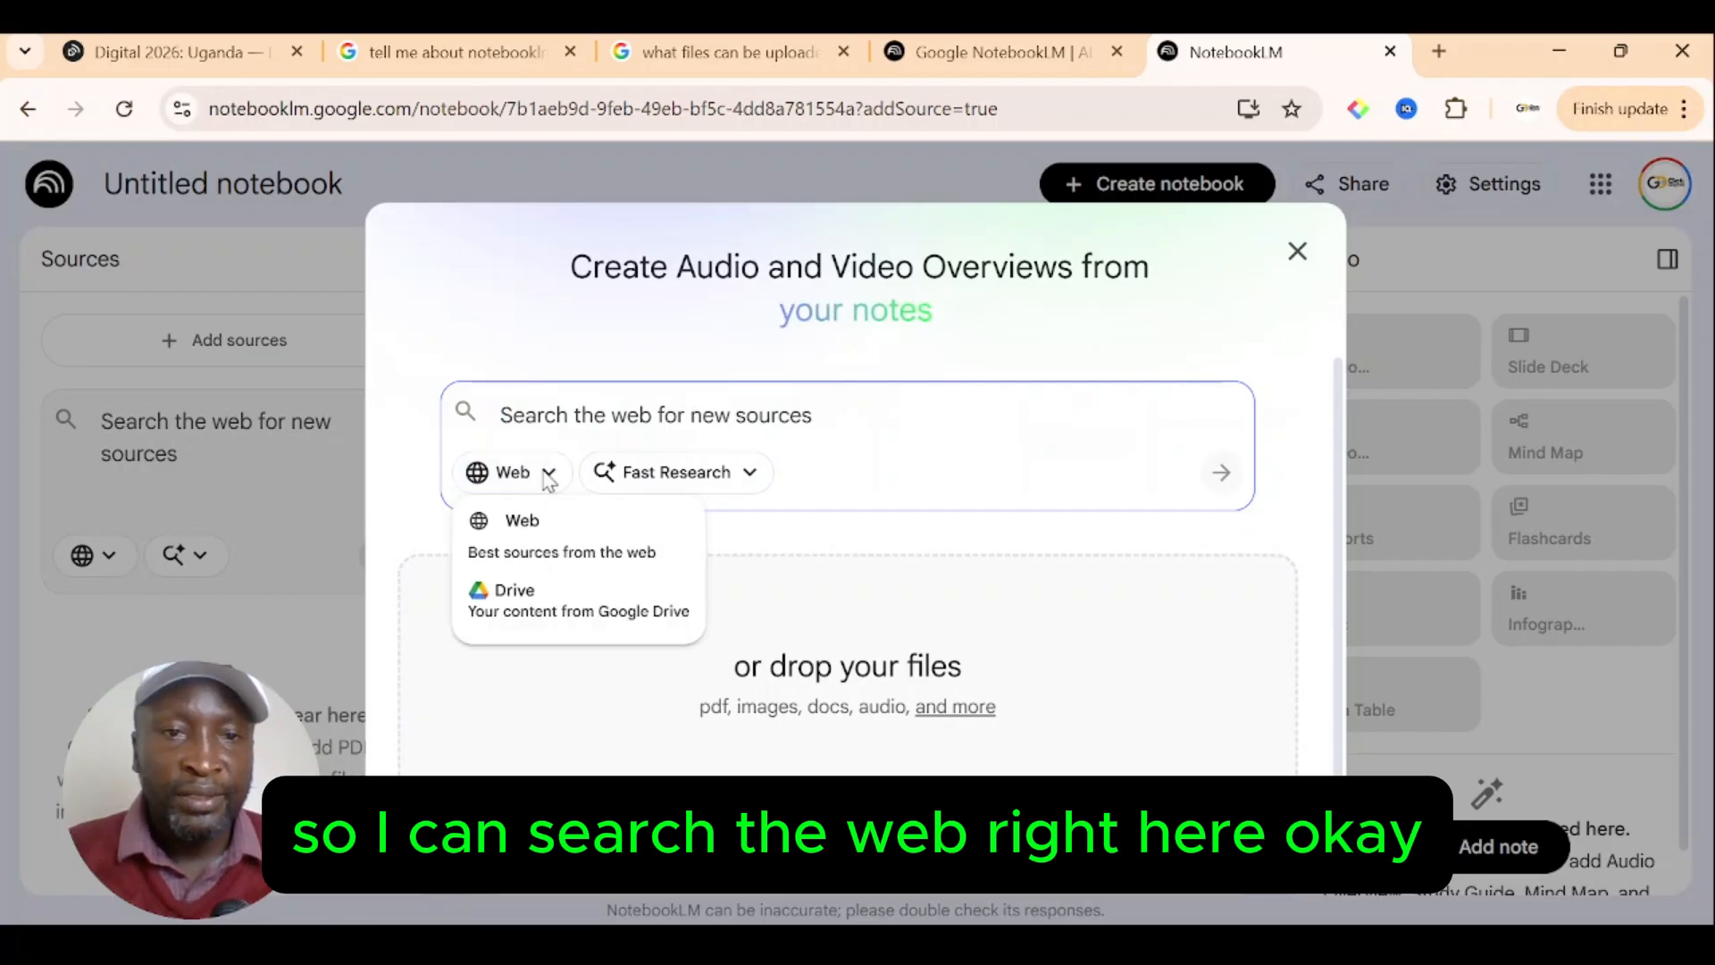
left_click(527, 414)
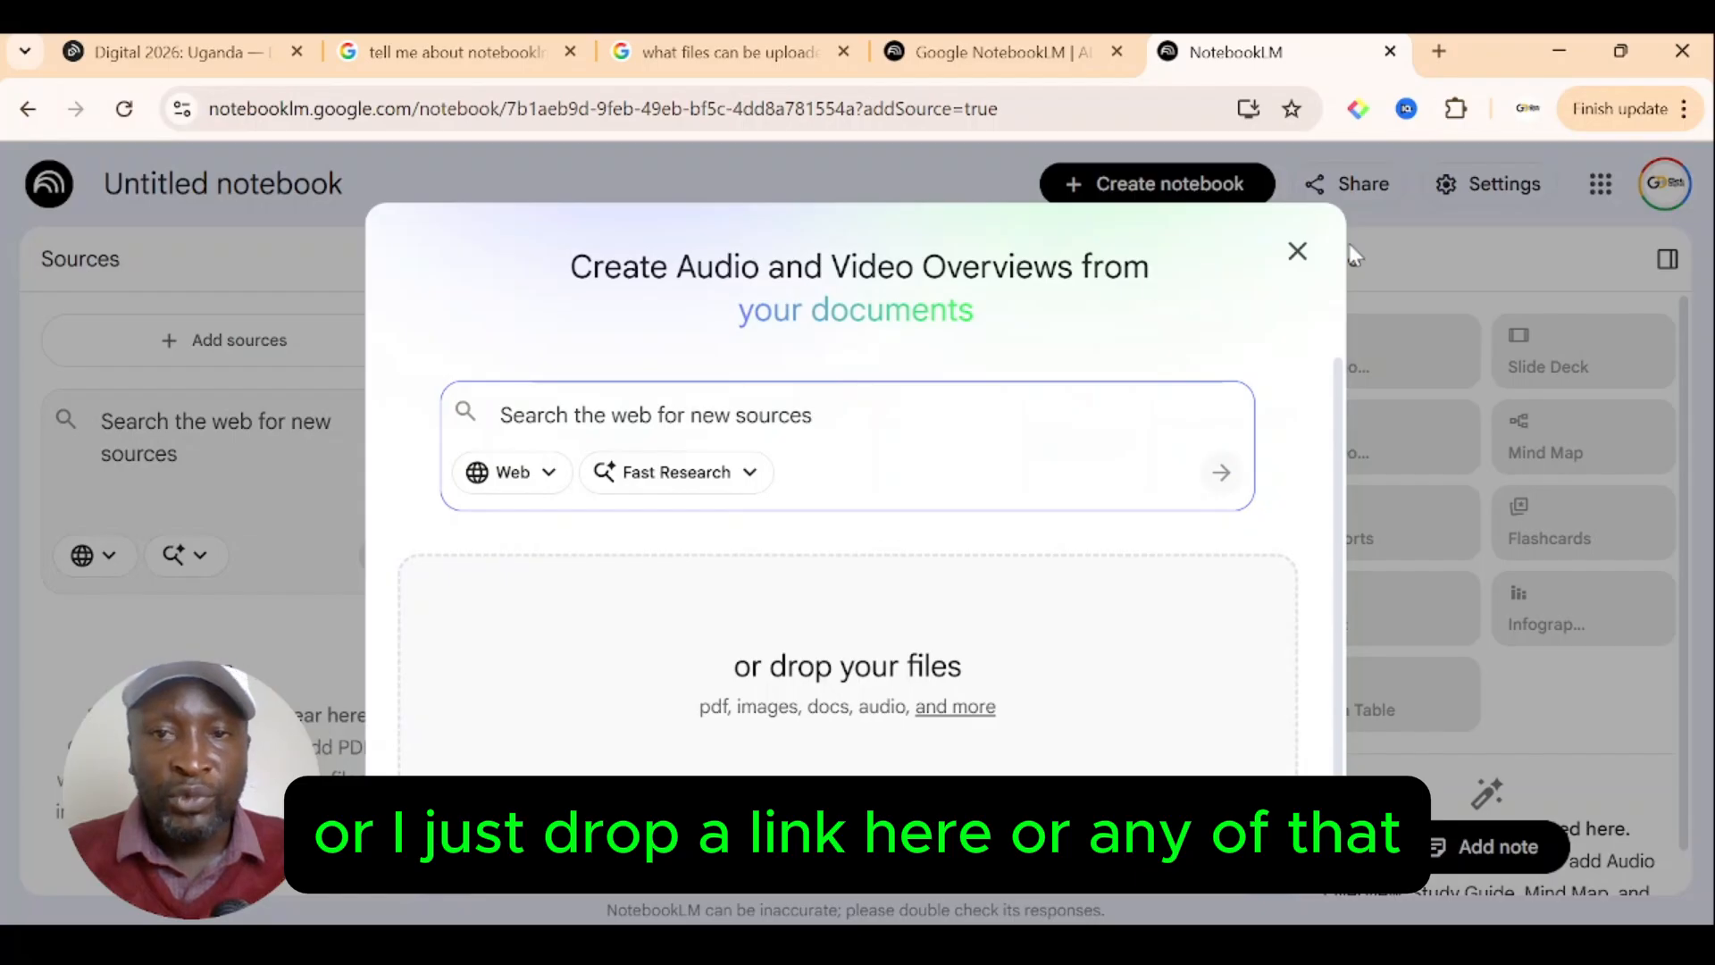
left_click(1292, 253)
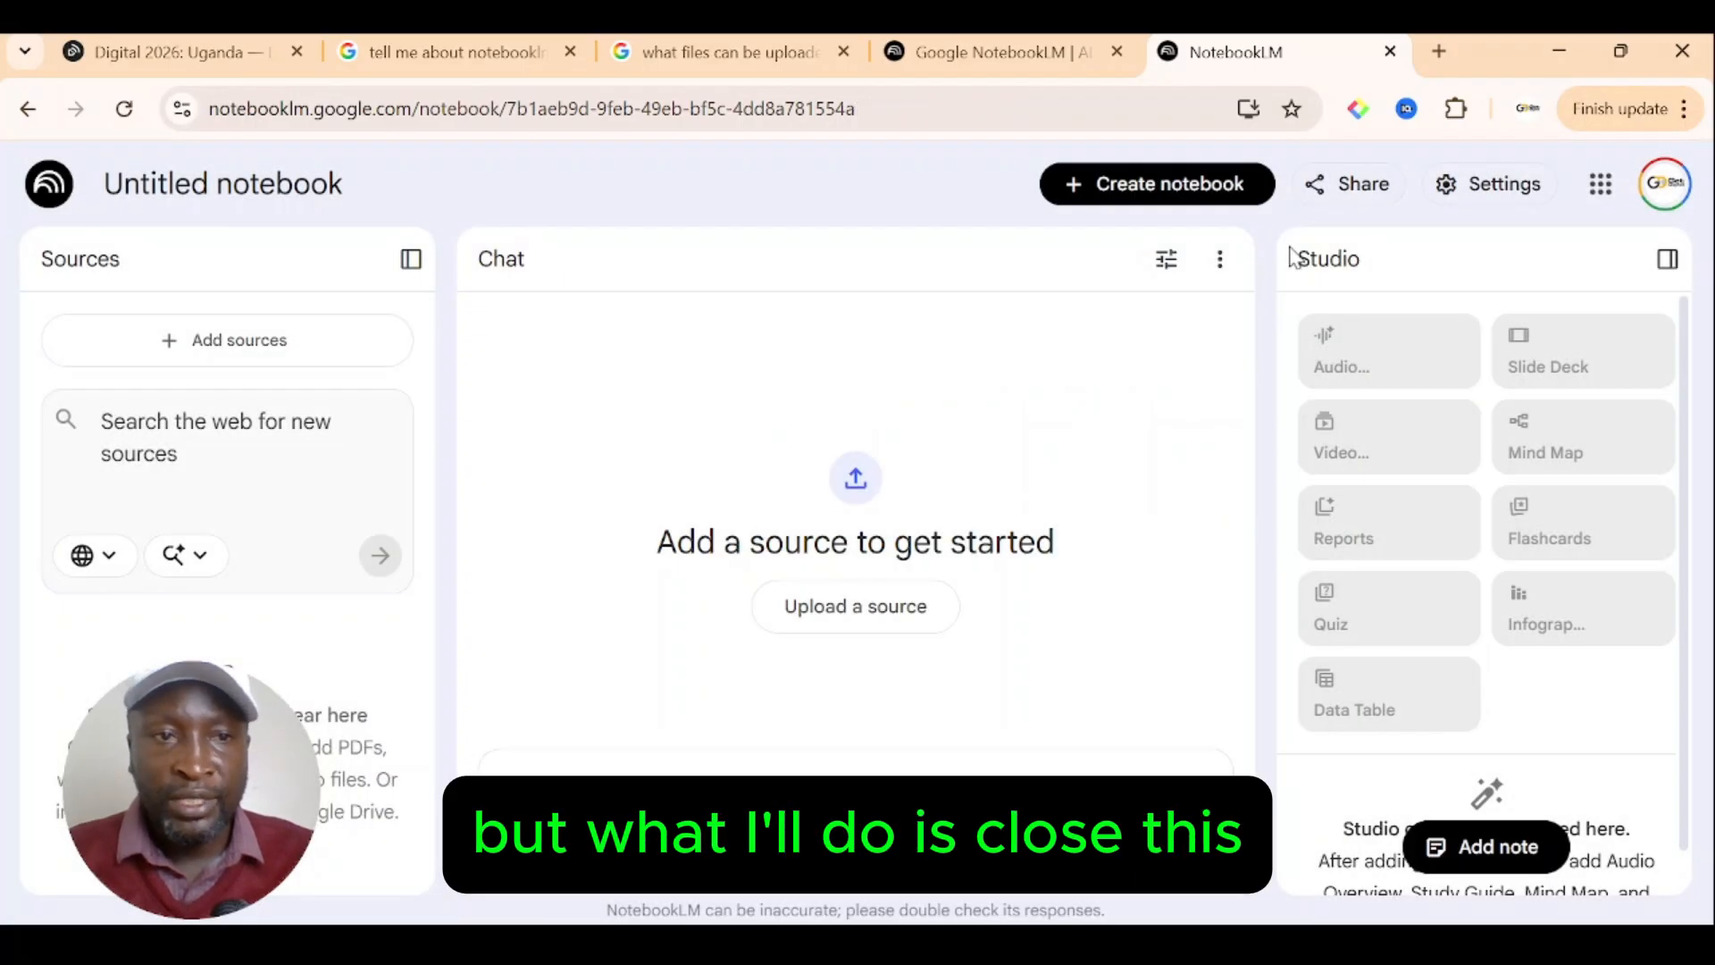
Step: Start adding a source to the notebook and copy the web address of the DataReportal Digital 2026: Uganda report
left_click(208, 341)
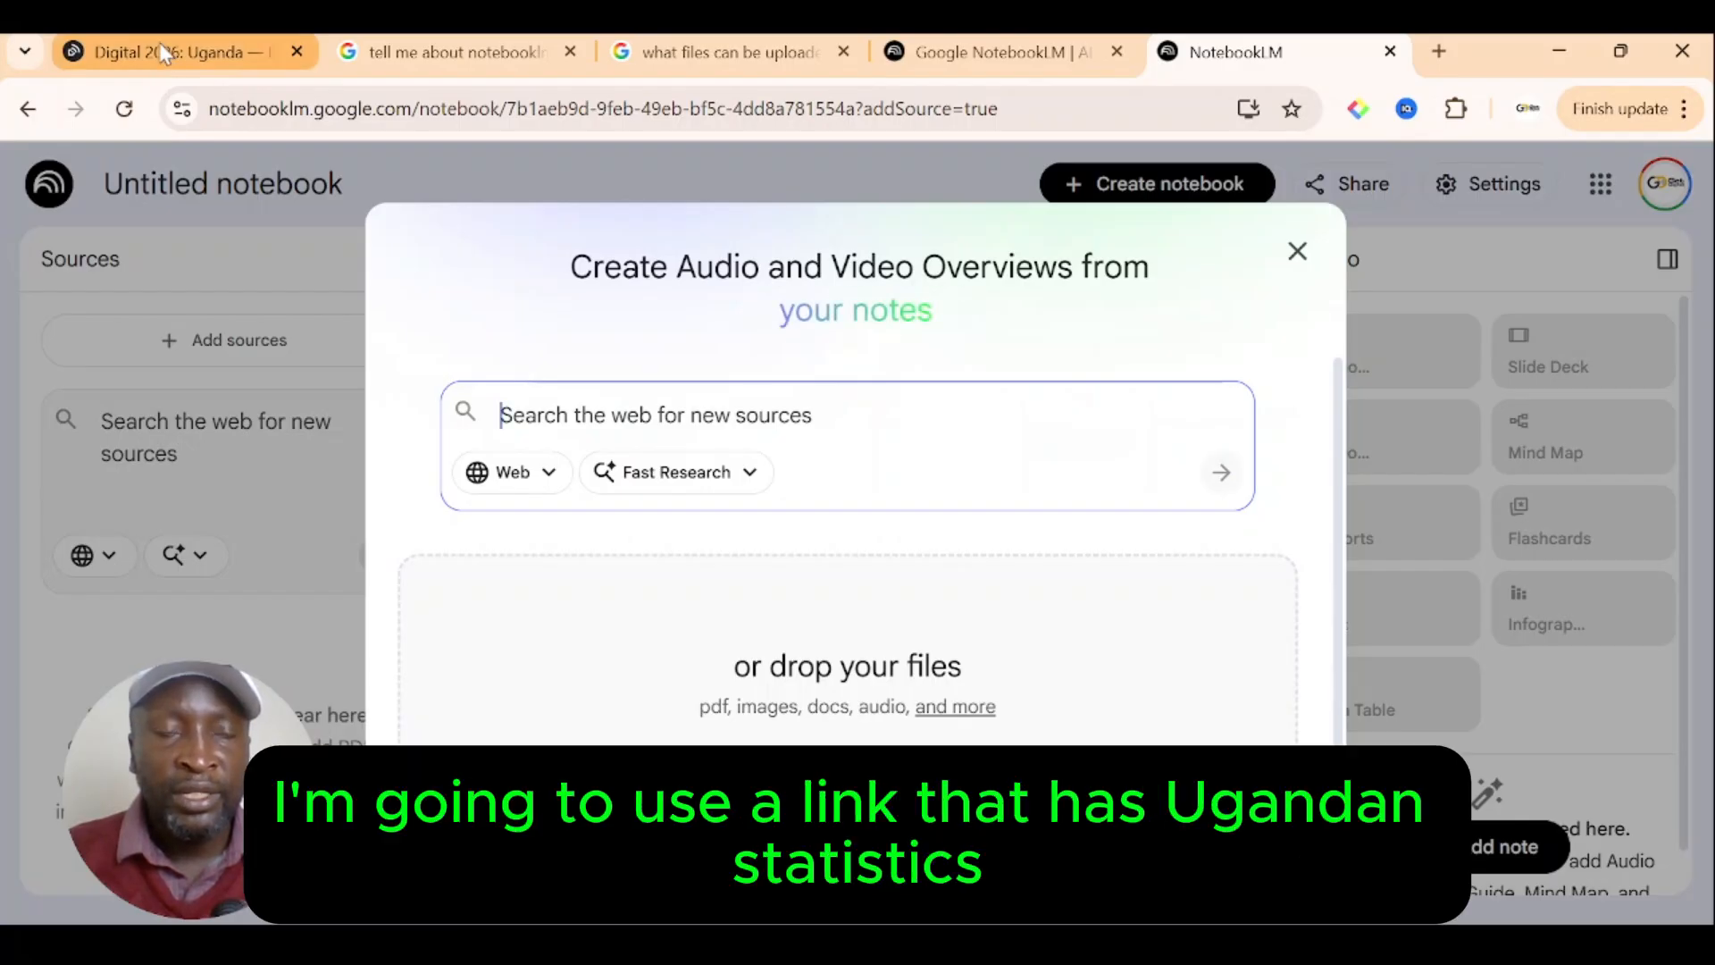
left_click(162, 52)
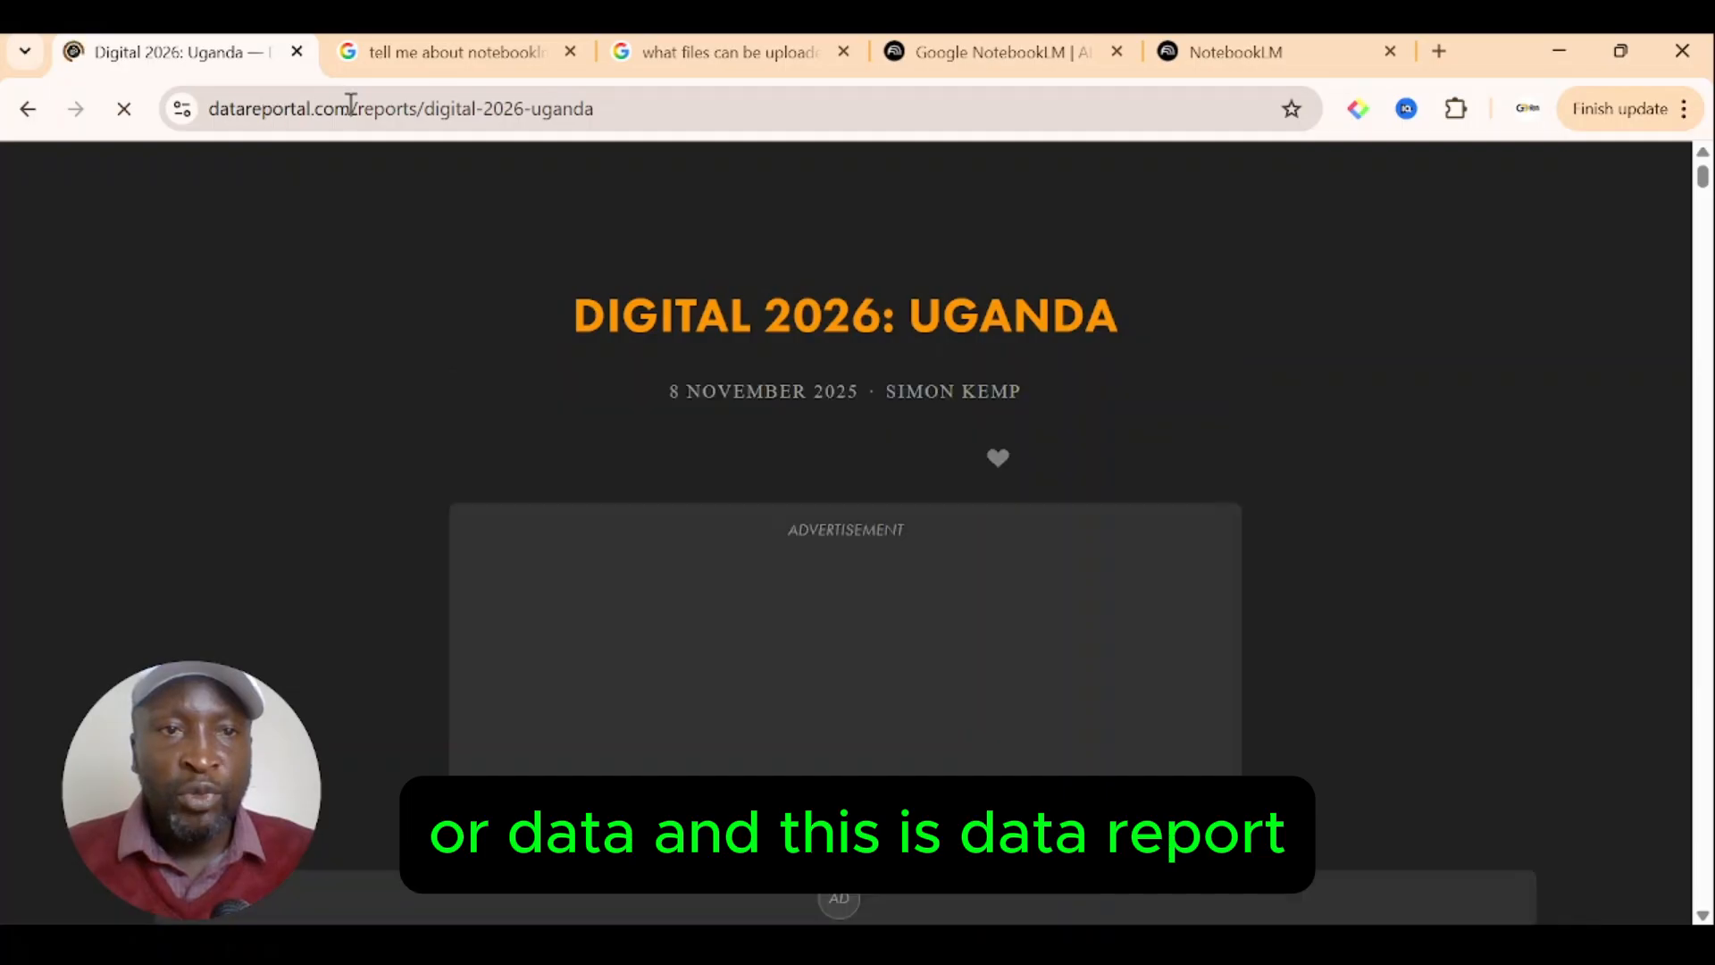
left_click(438, 111)
key("ctrl+c")
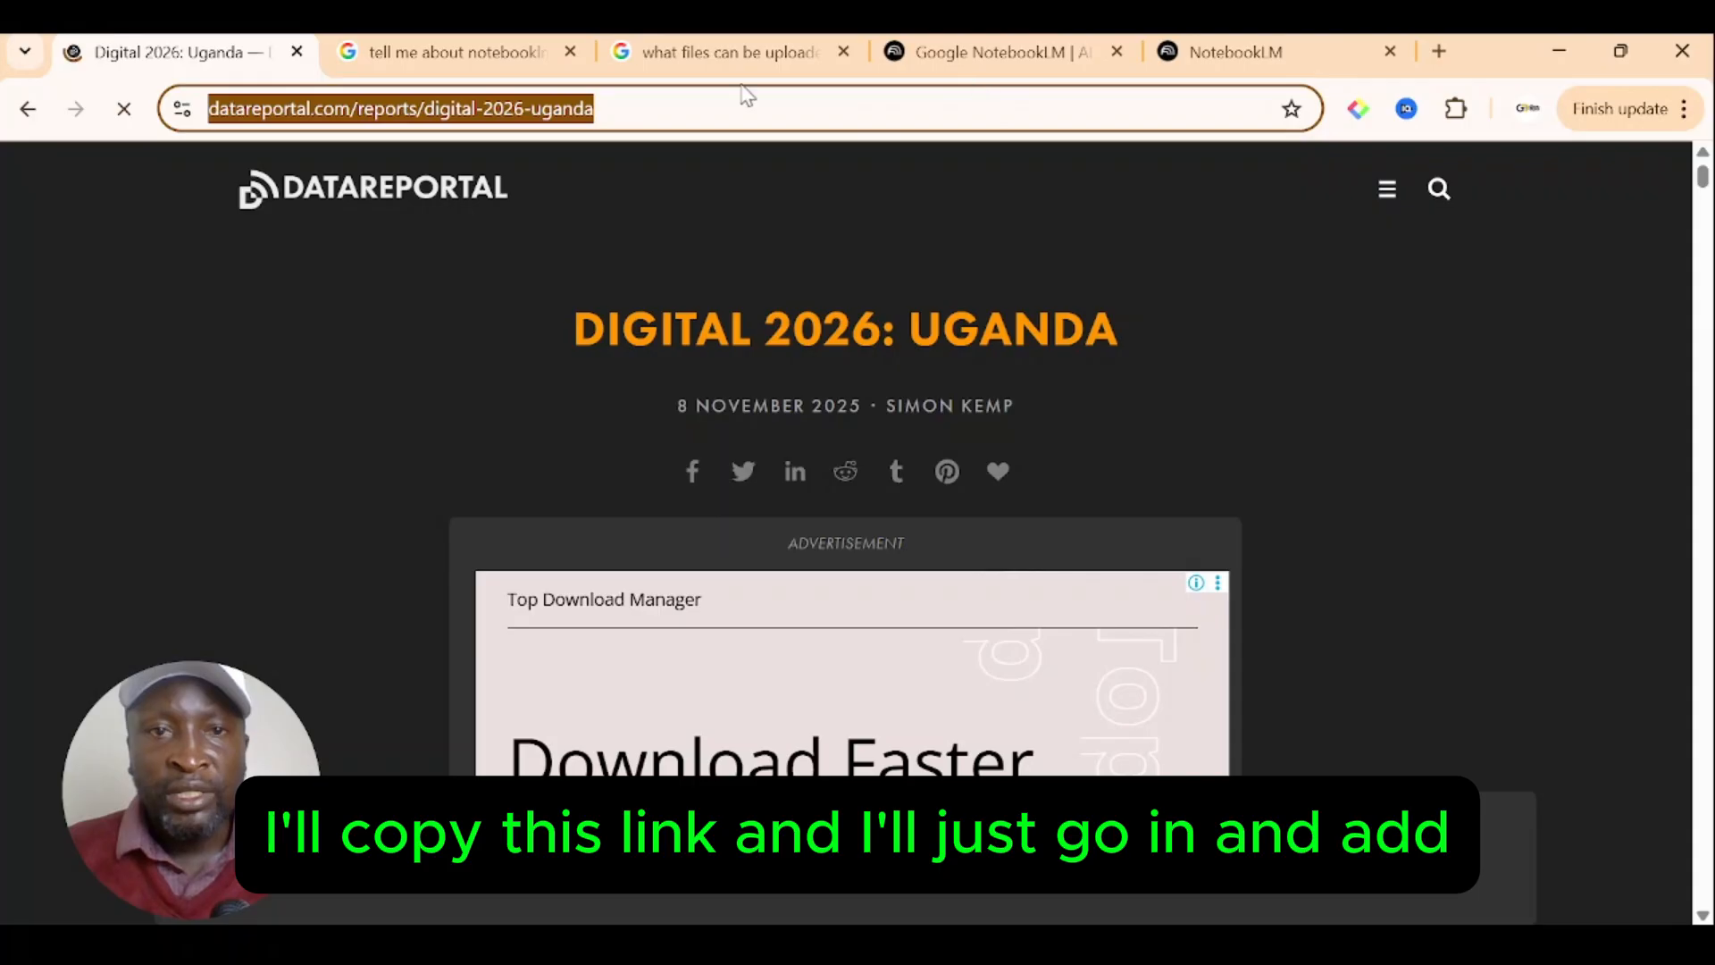
left_click(982, 52)
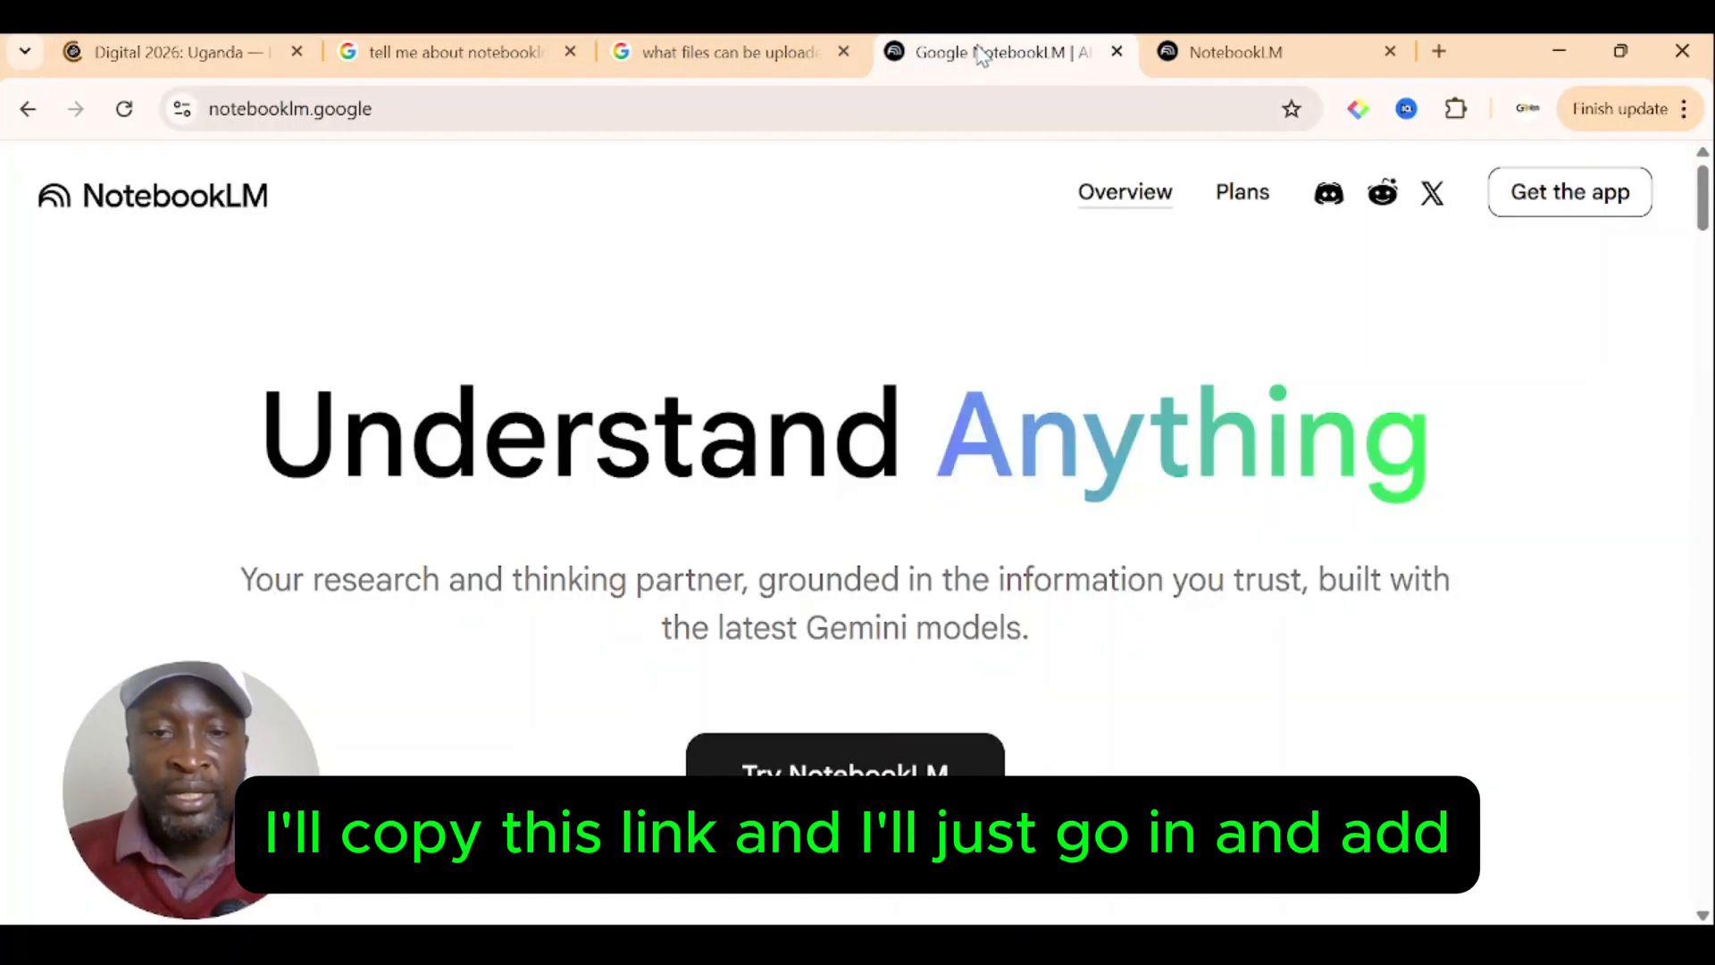
left_click(1188, 55)
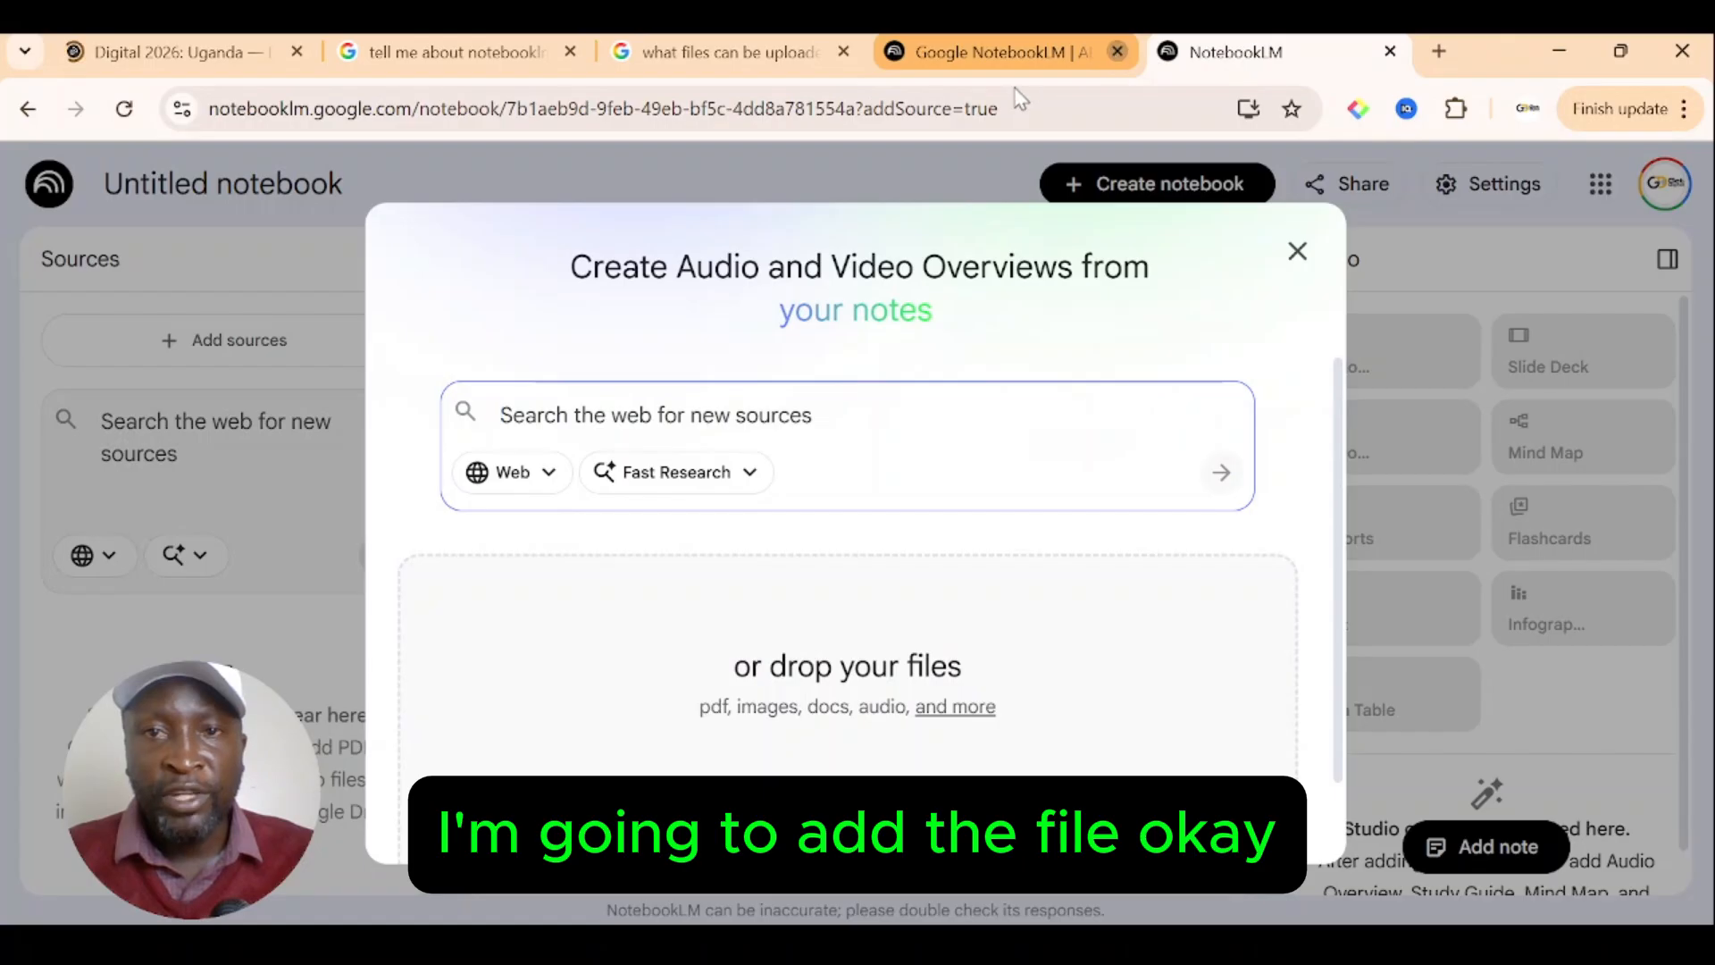
left_click(1117, 52)
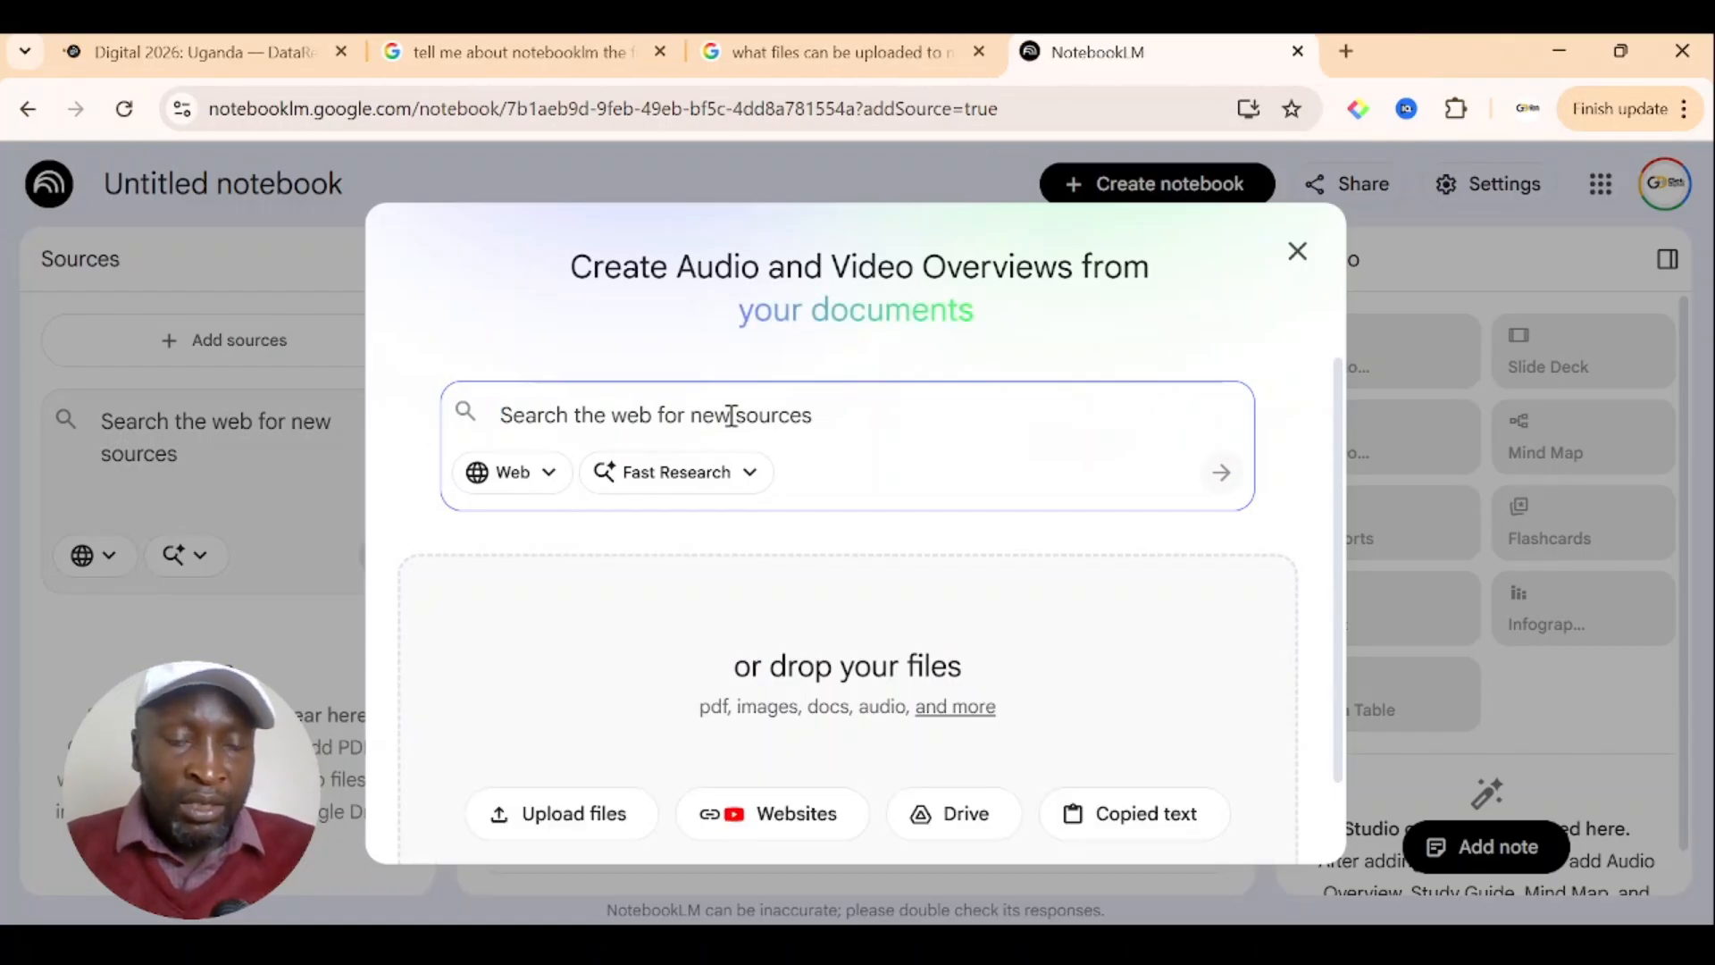
key("ctrl+v")
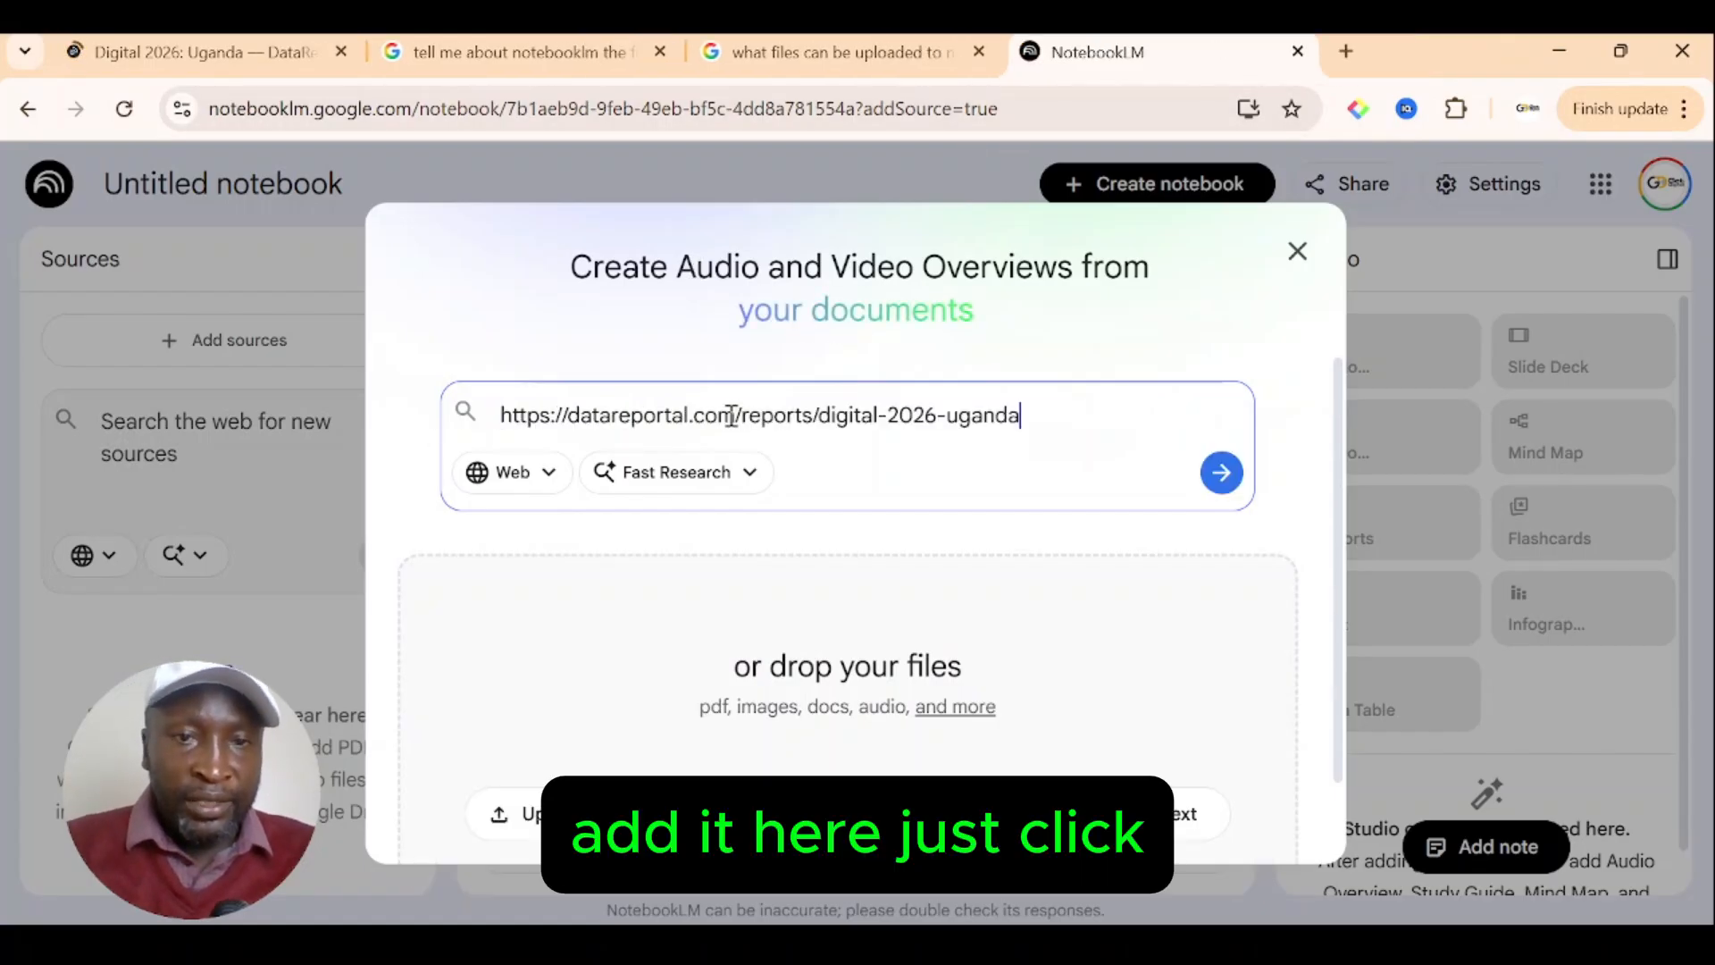
left_click(1231, 478)
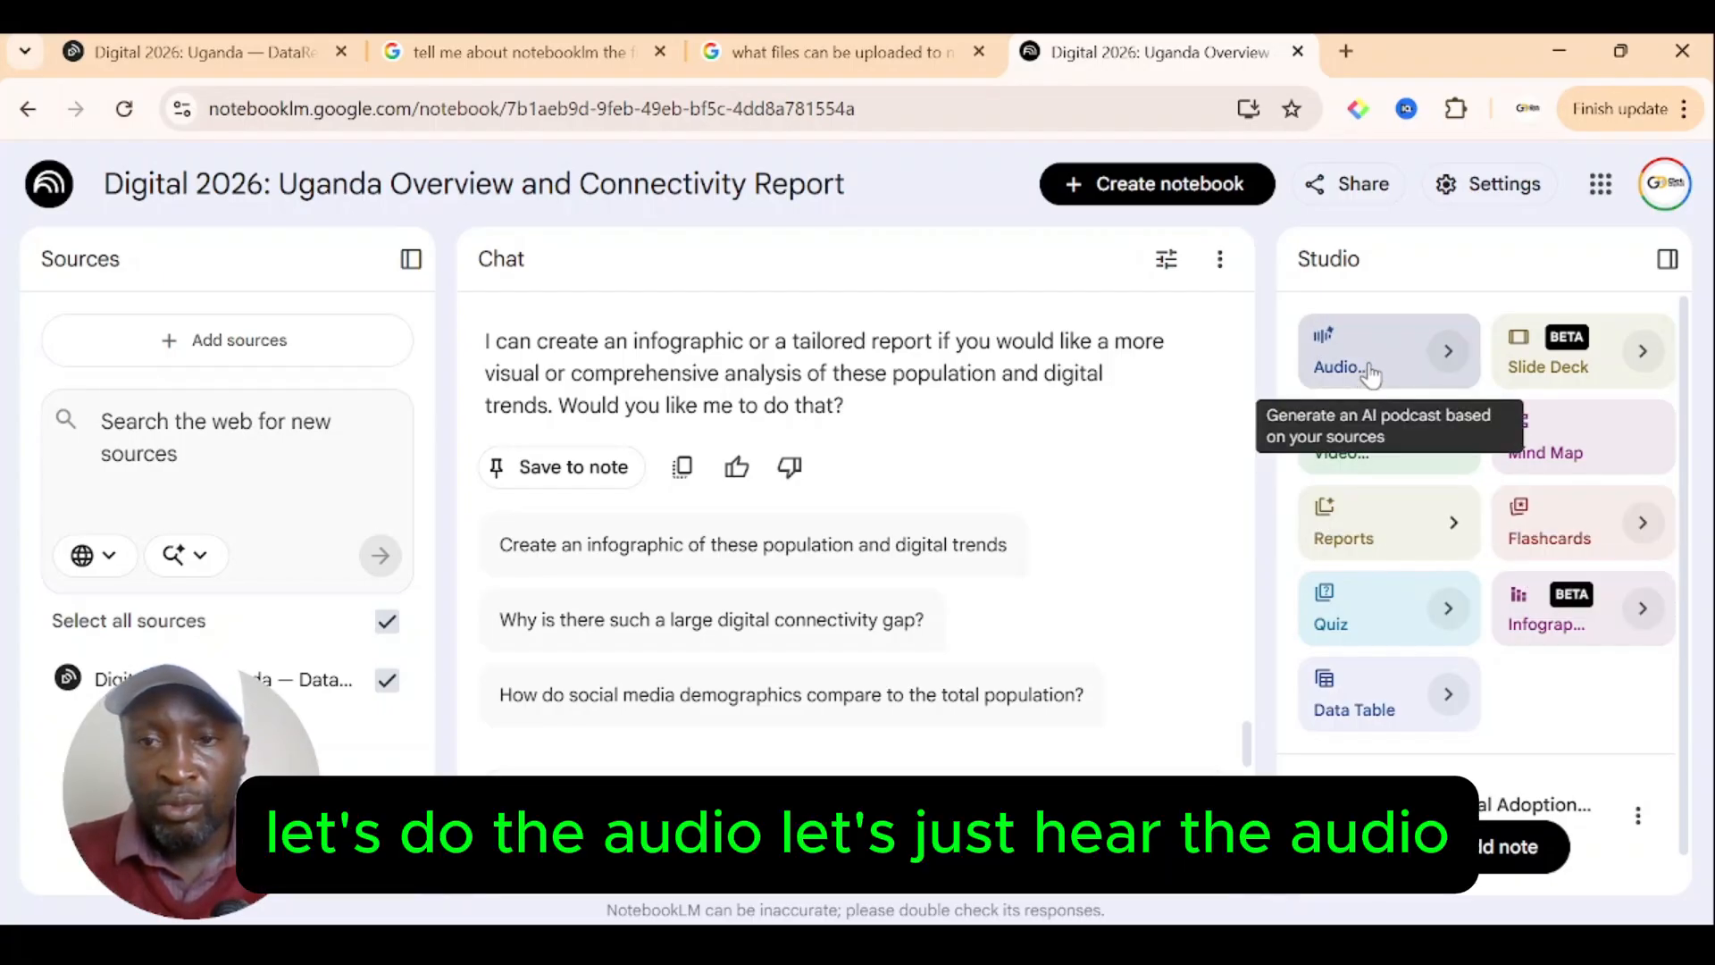
Step: Generate an Audio Overview from the Digital 2026: Uganda source and play part of it before pausing
left_click(1368, 365)
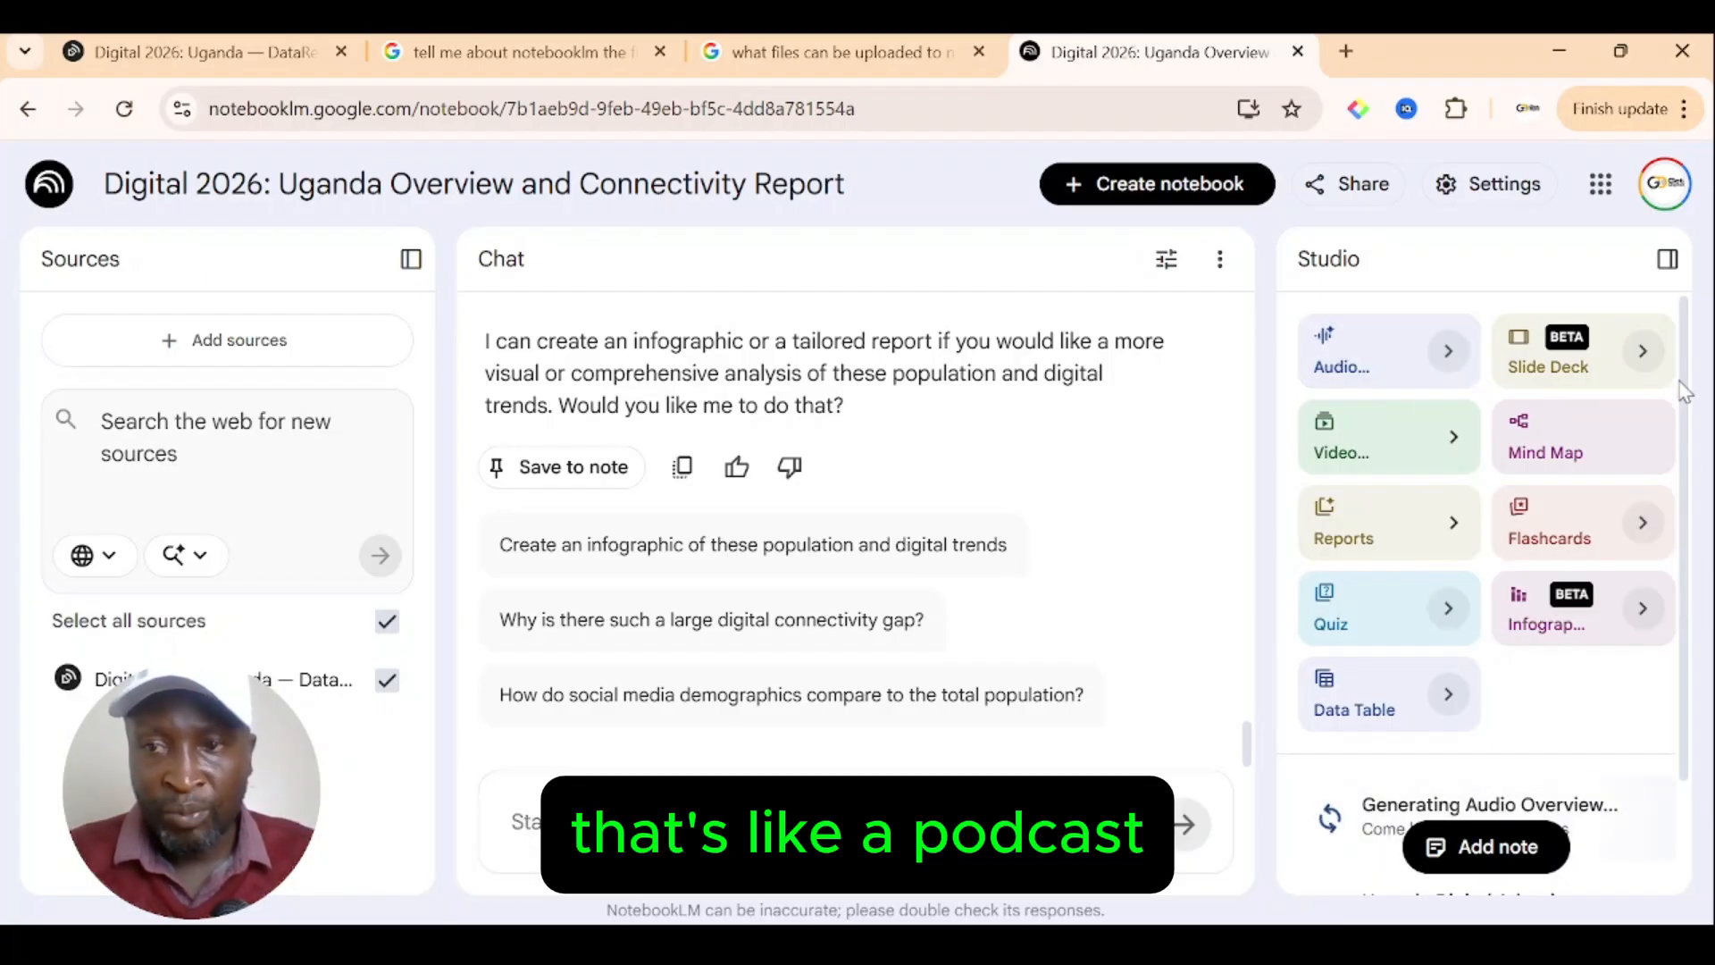
scroll(1686, 415, "down", 1)
scroll(1687, 415, "down", 2)
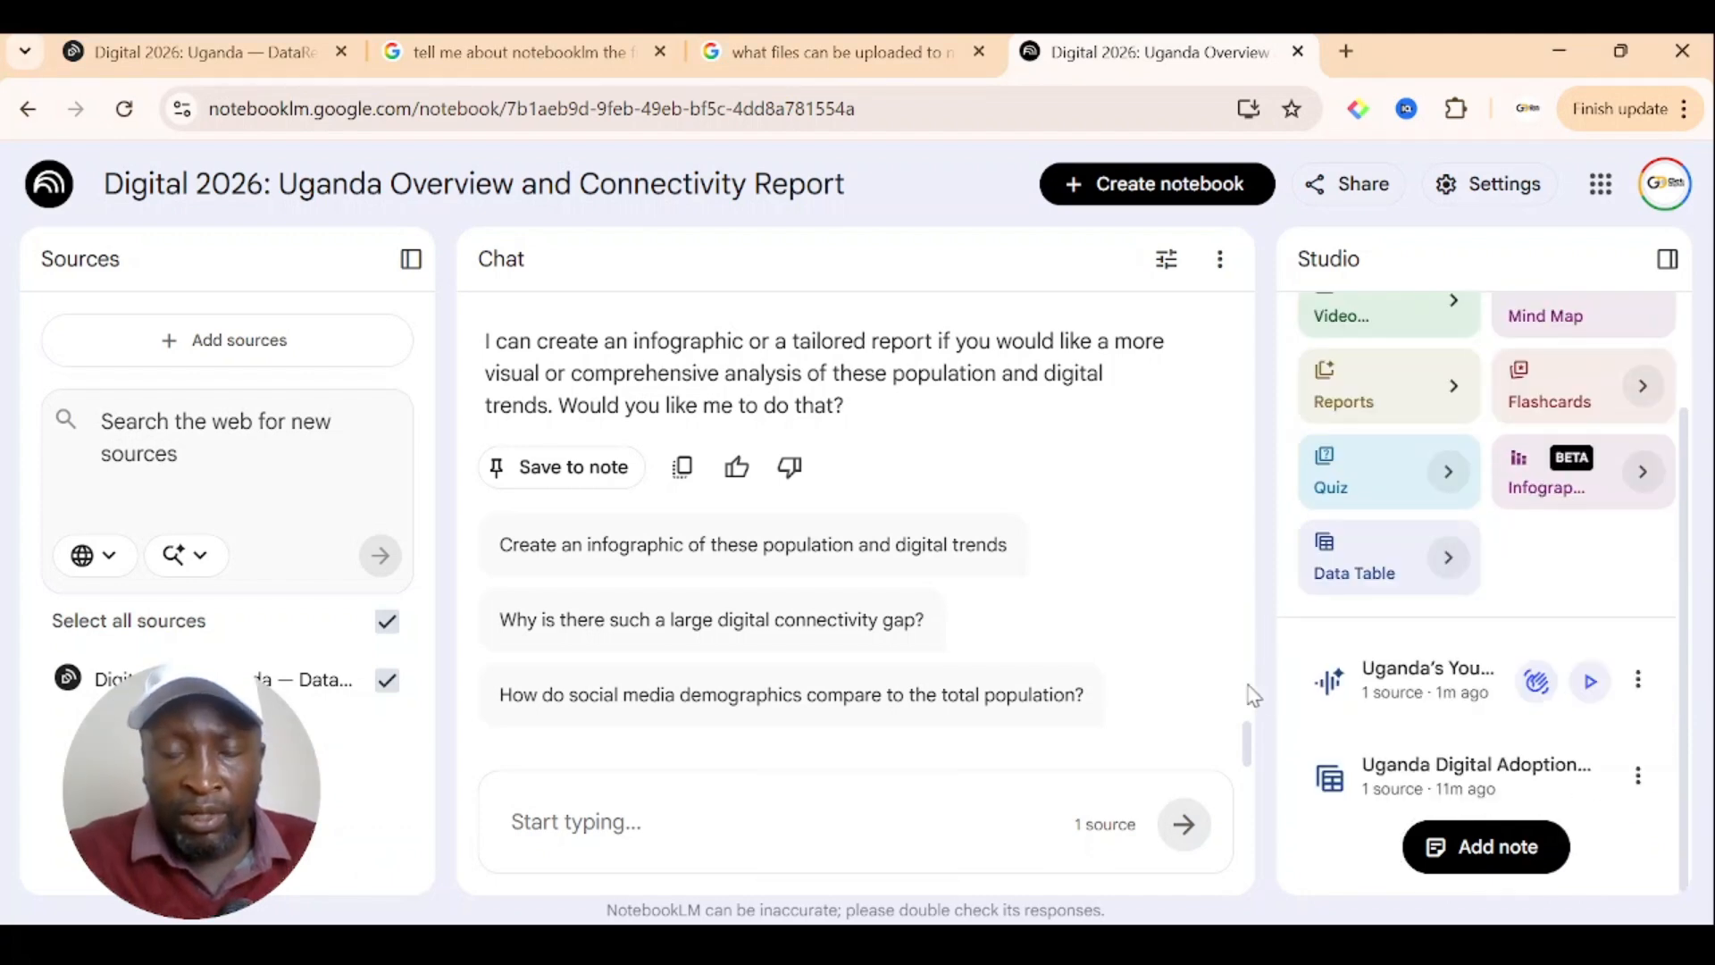
left_click(1589, 683)
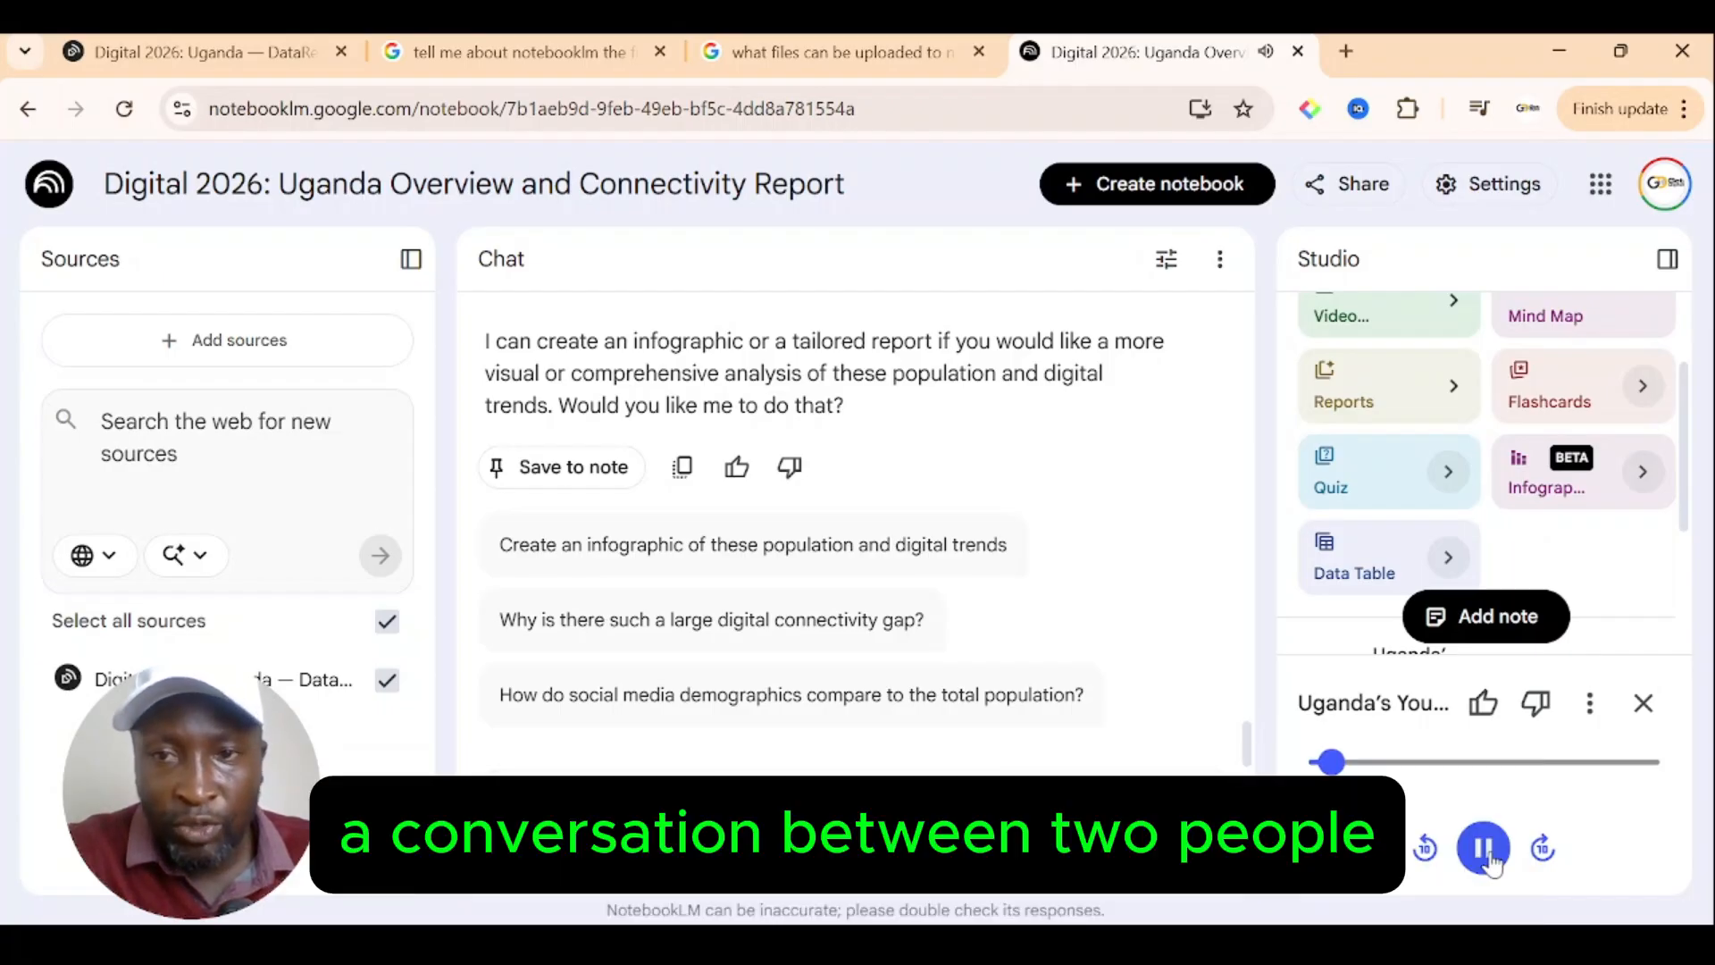
left_click(1484, 848)
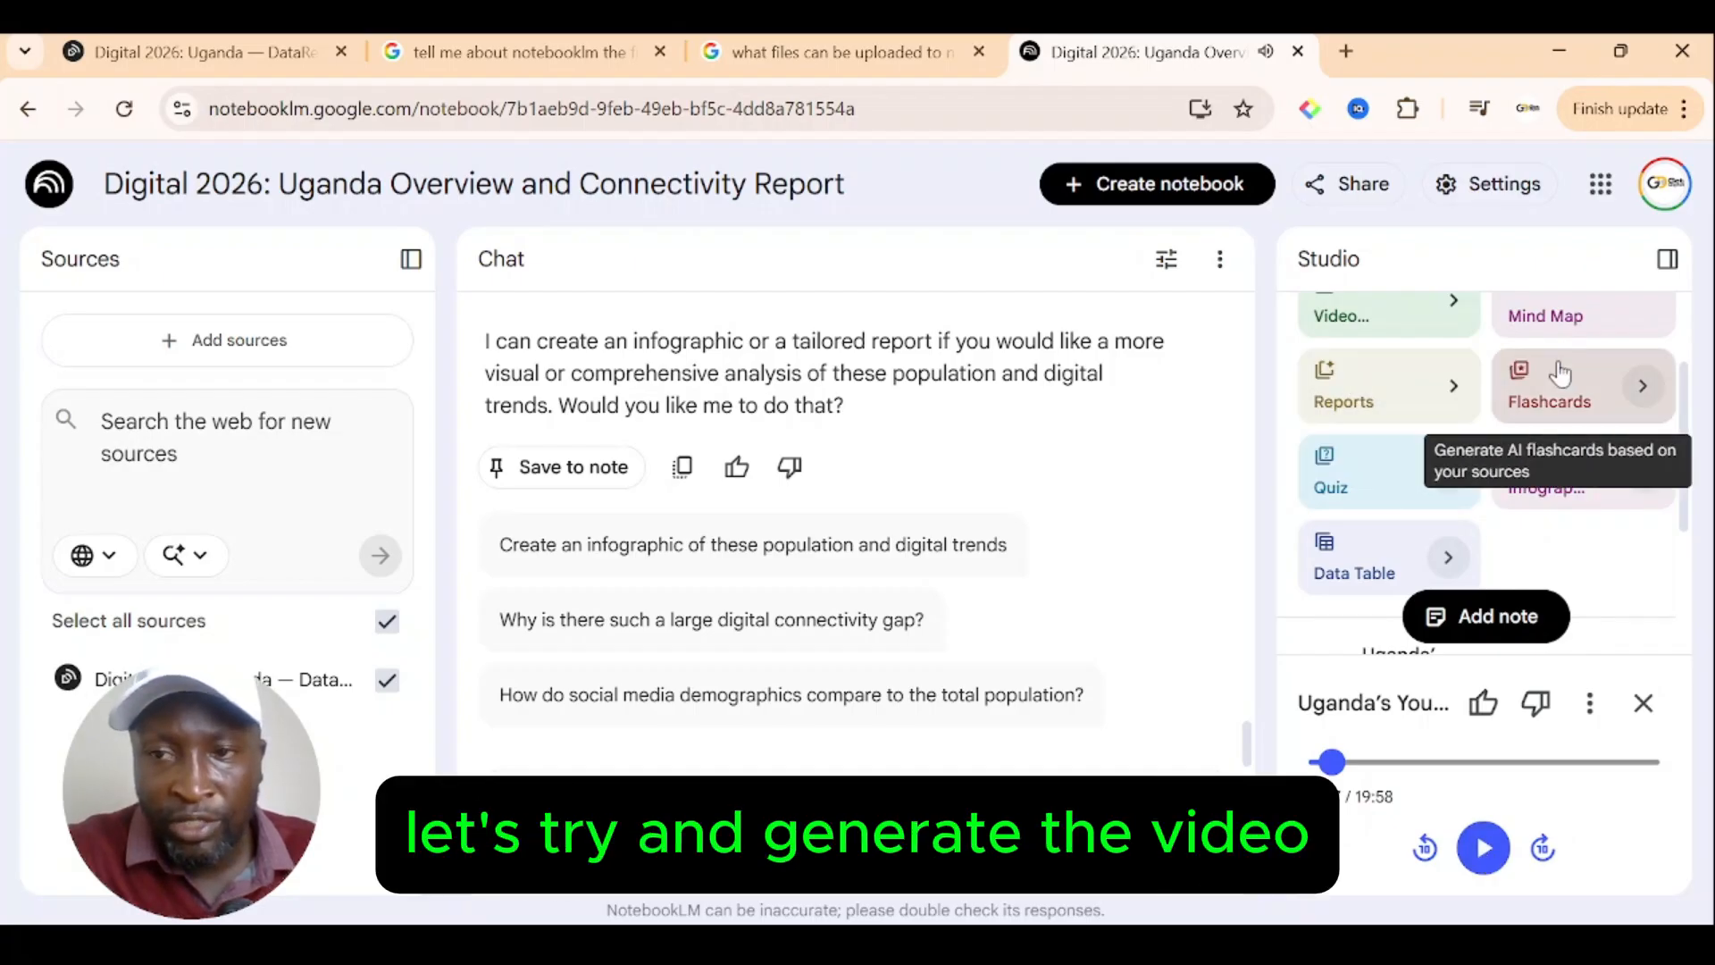
Step: Generate a Video Overview of the Uganda report in the Explainer format with English as the language
scroll(1679, 429, "up", 2)
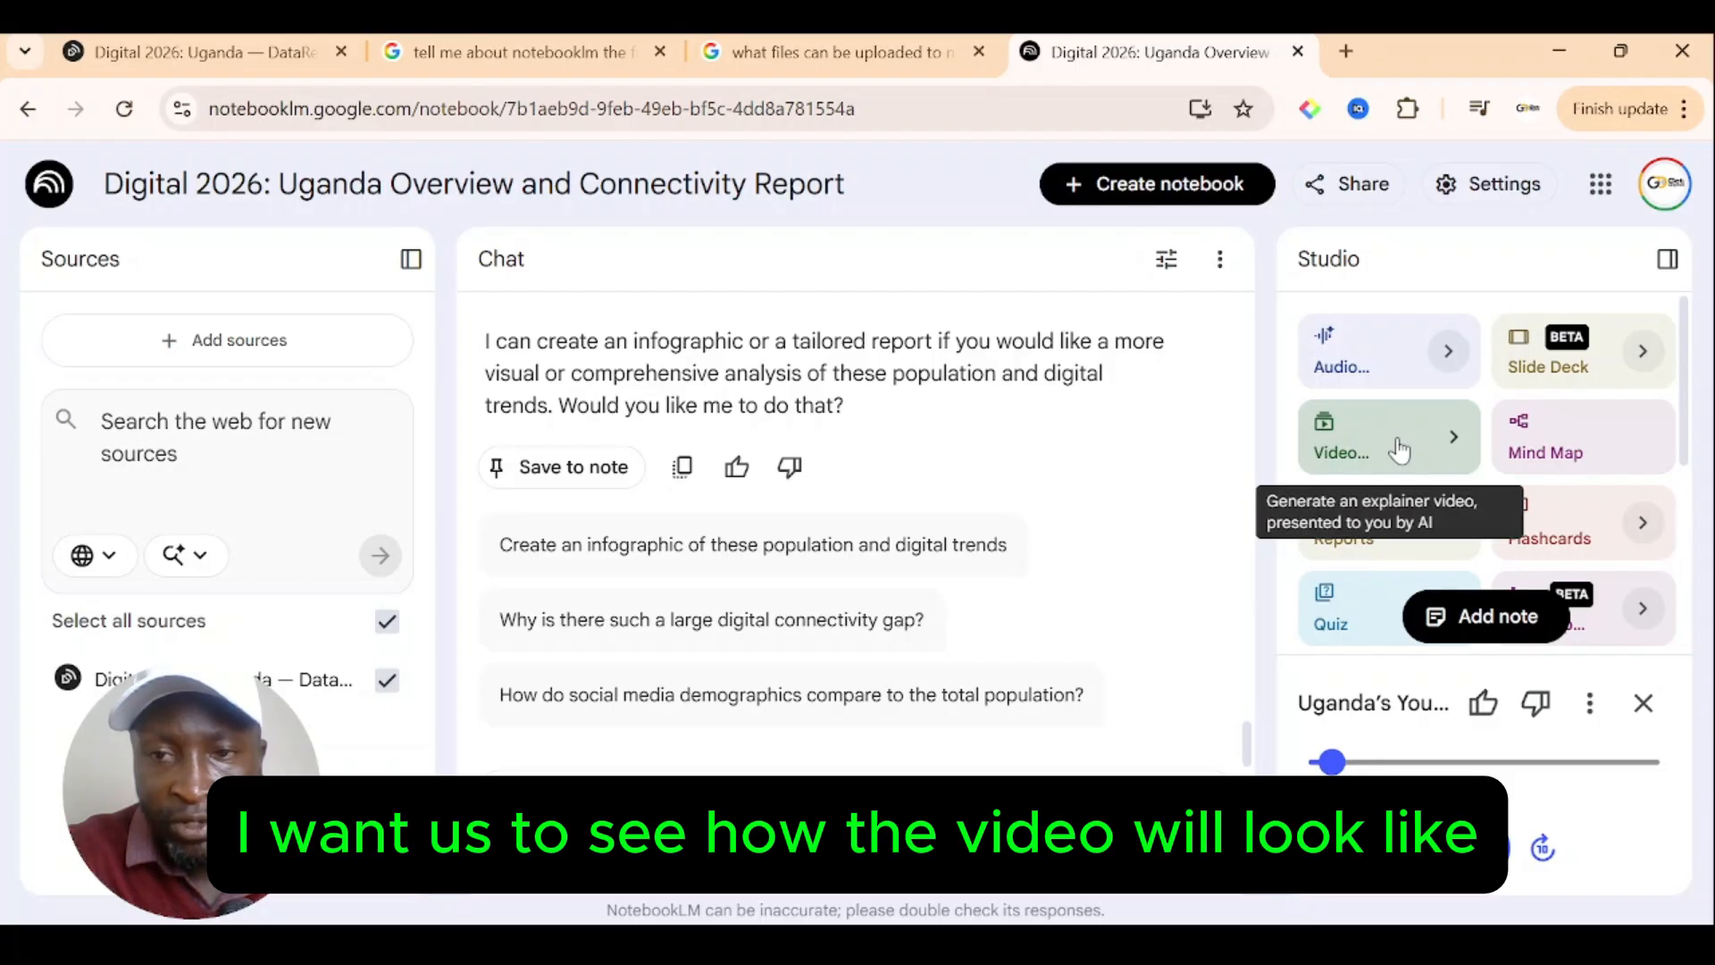
left_click(1399, 451)
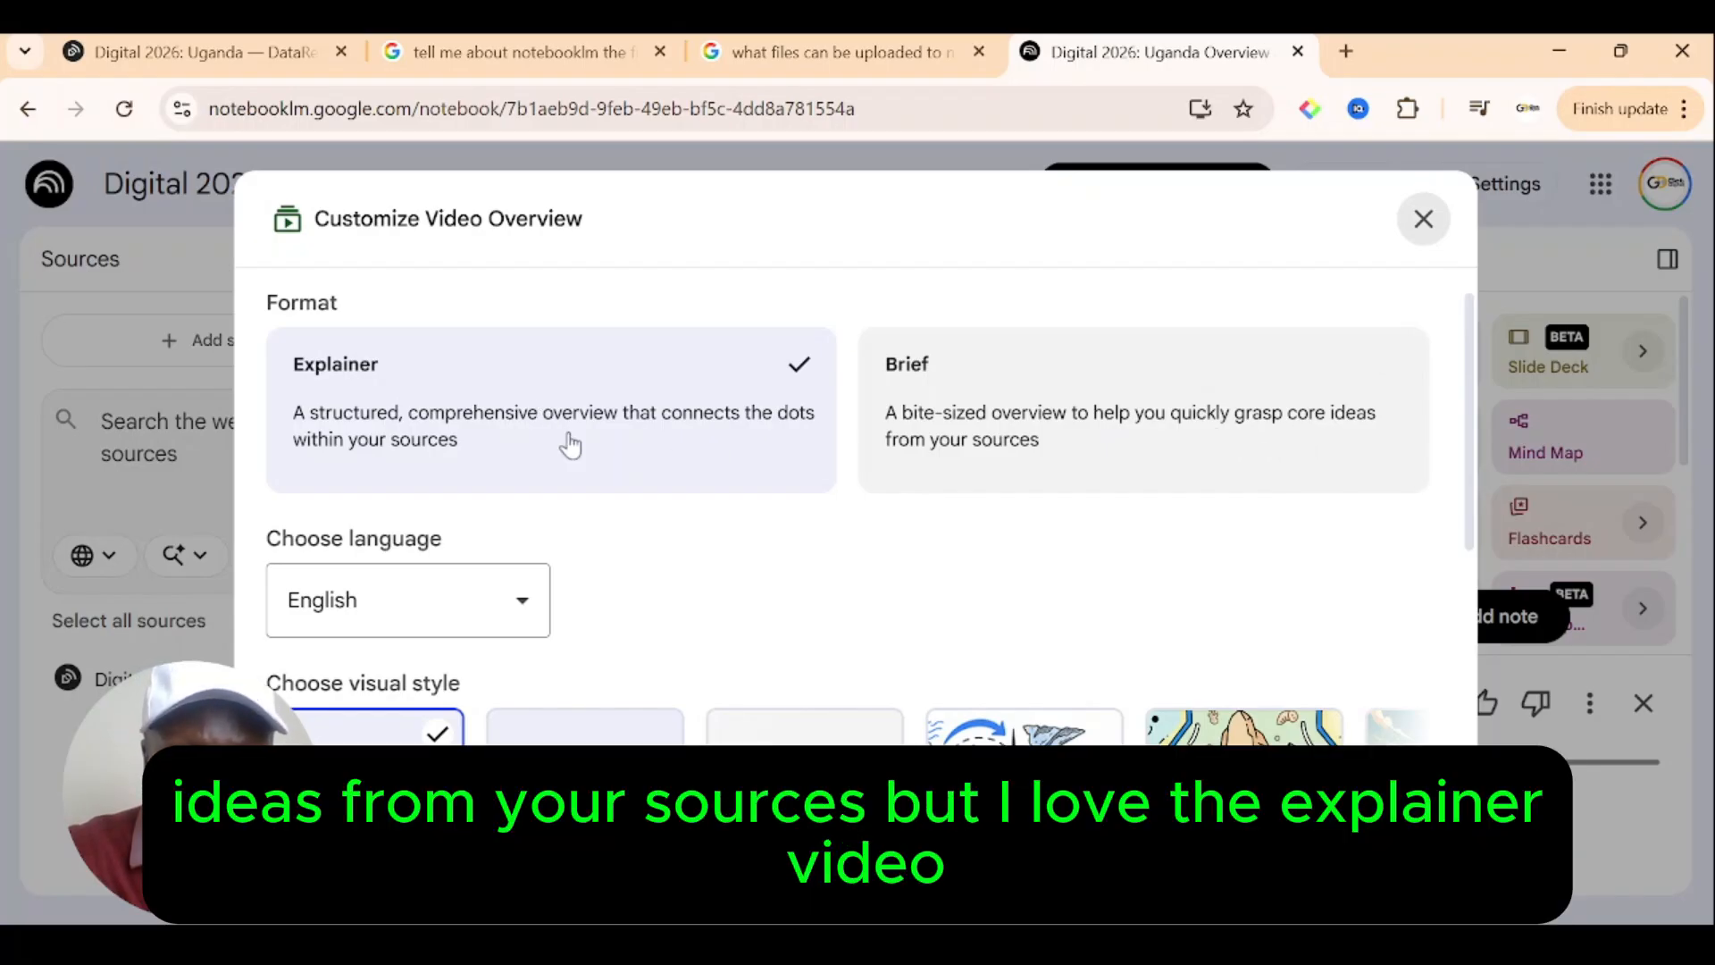
left_click_drag(1476, 489, 1481, 623)
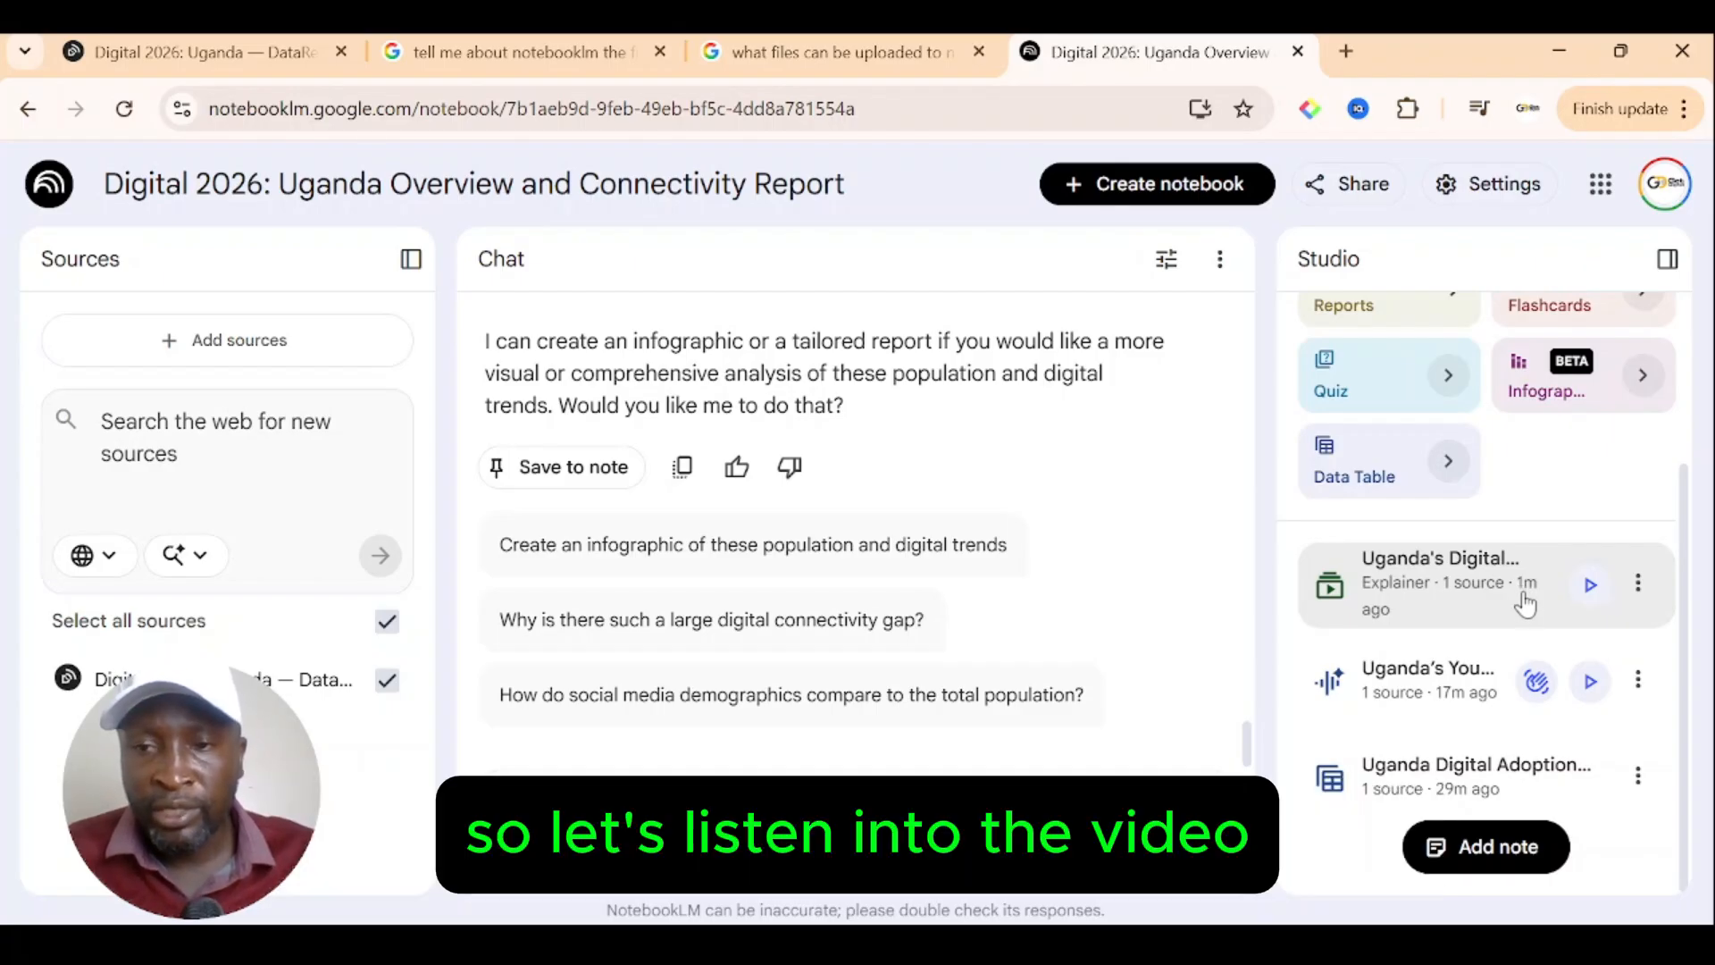
Step: Play the first minute of the generated Explainer video, partly in full screen, and pause it
left_click(1589, 587)
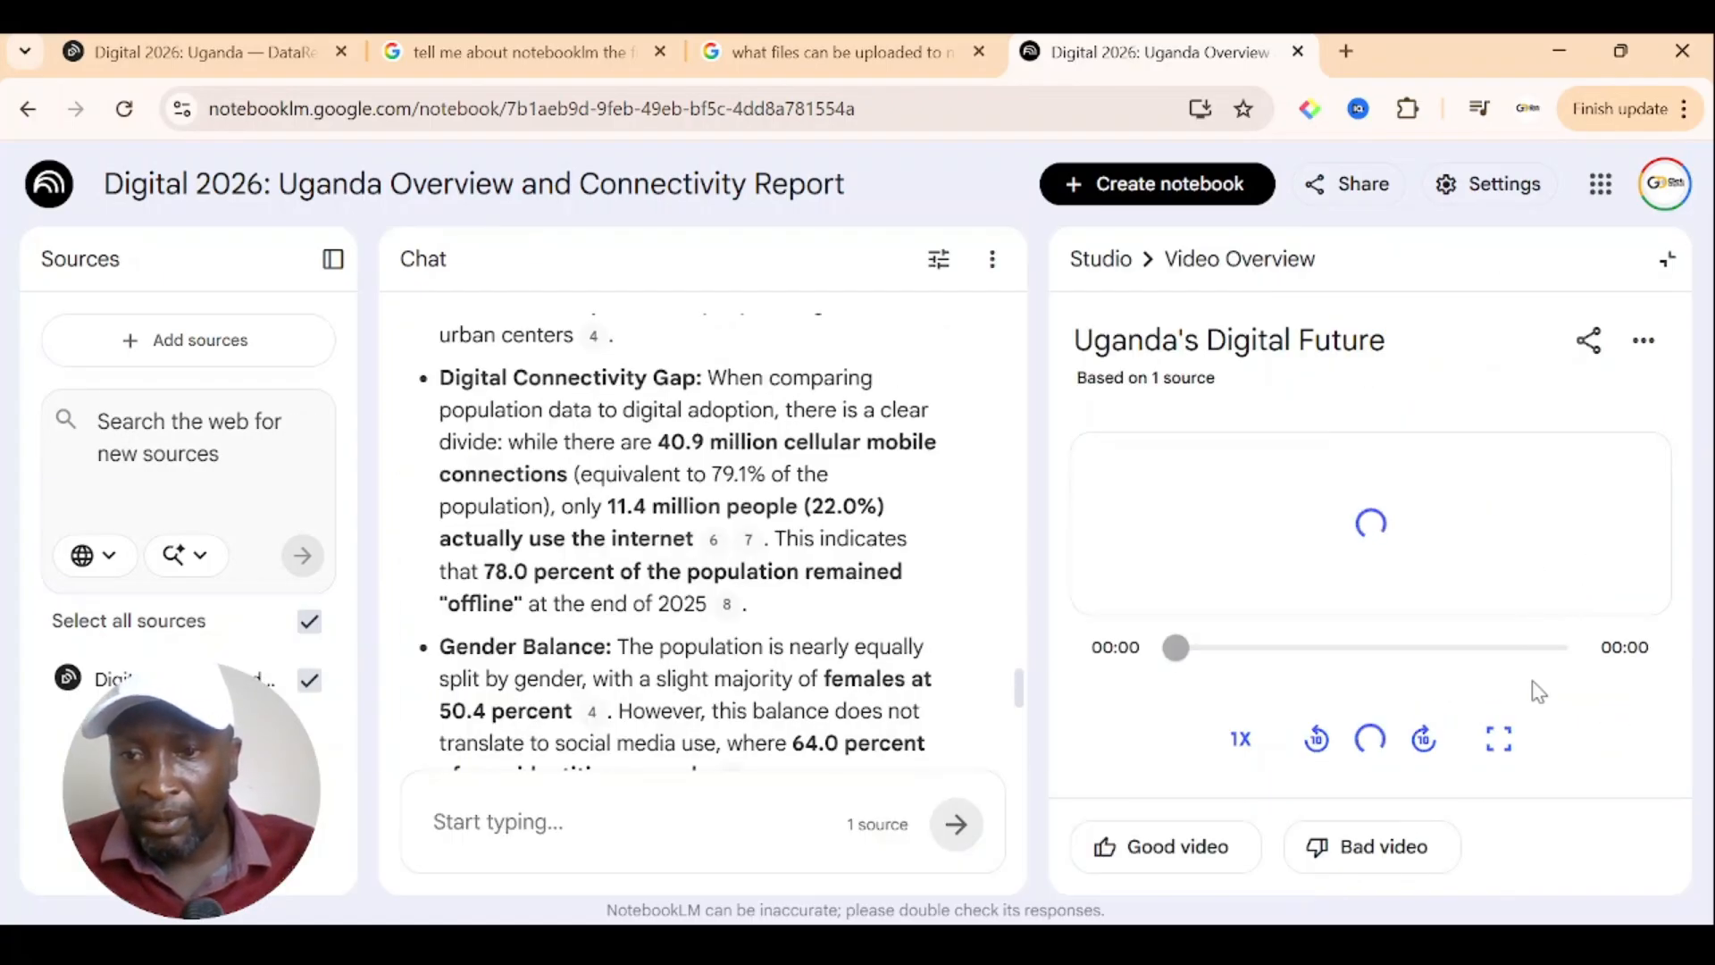
left_click(1522, 735)
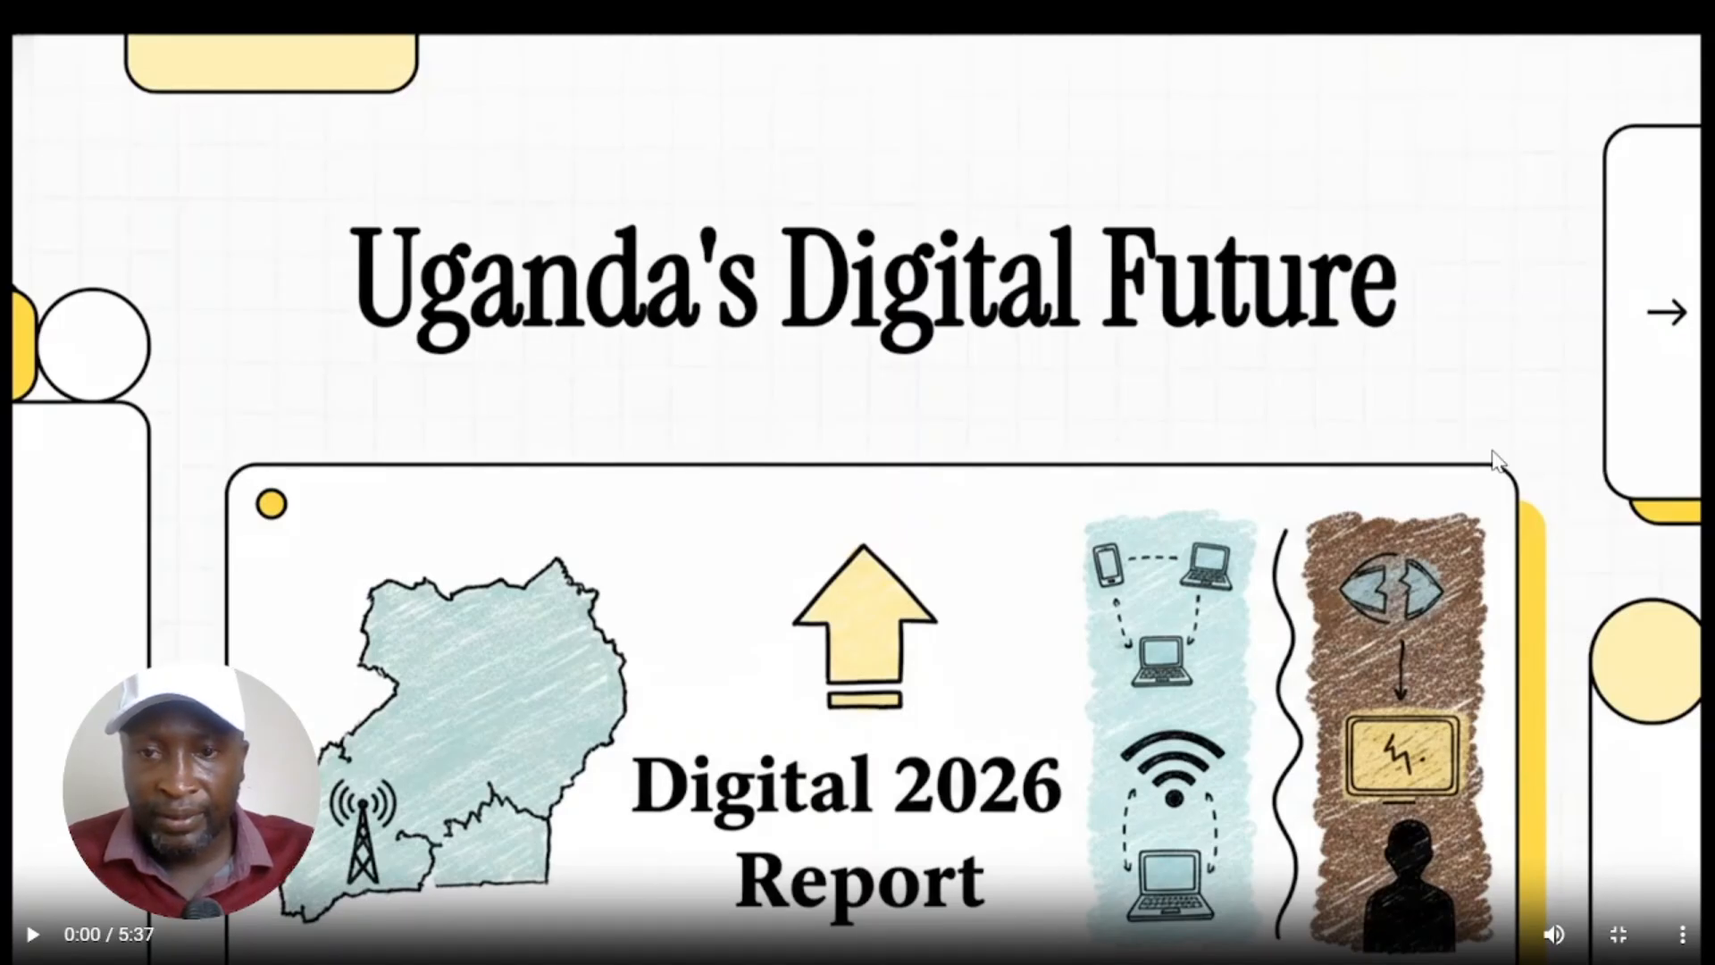
left_click(1412, 461)
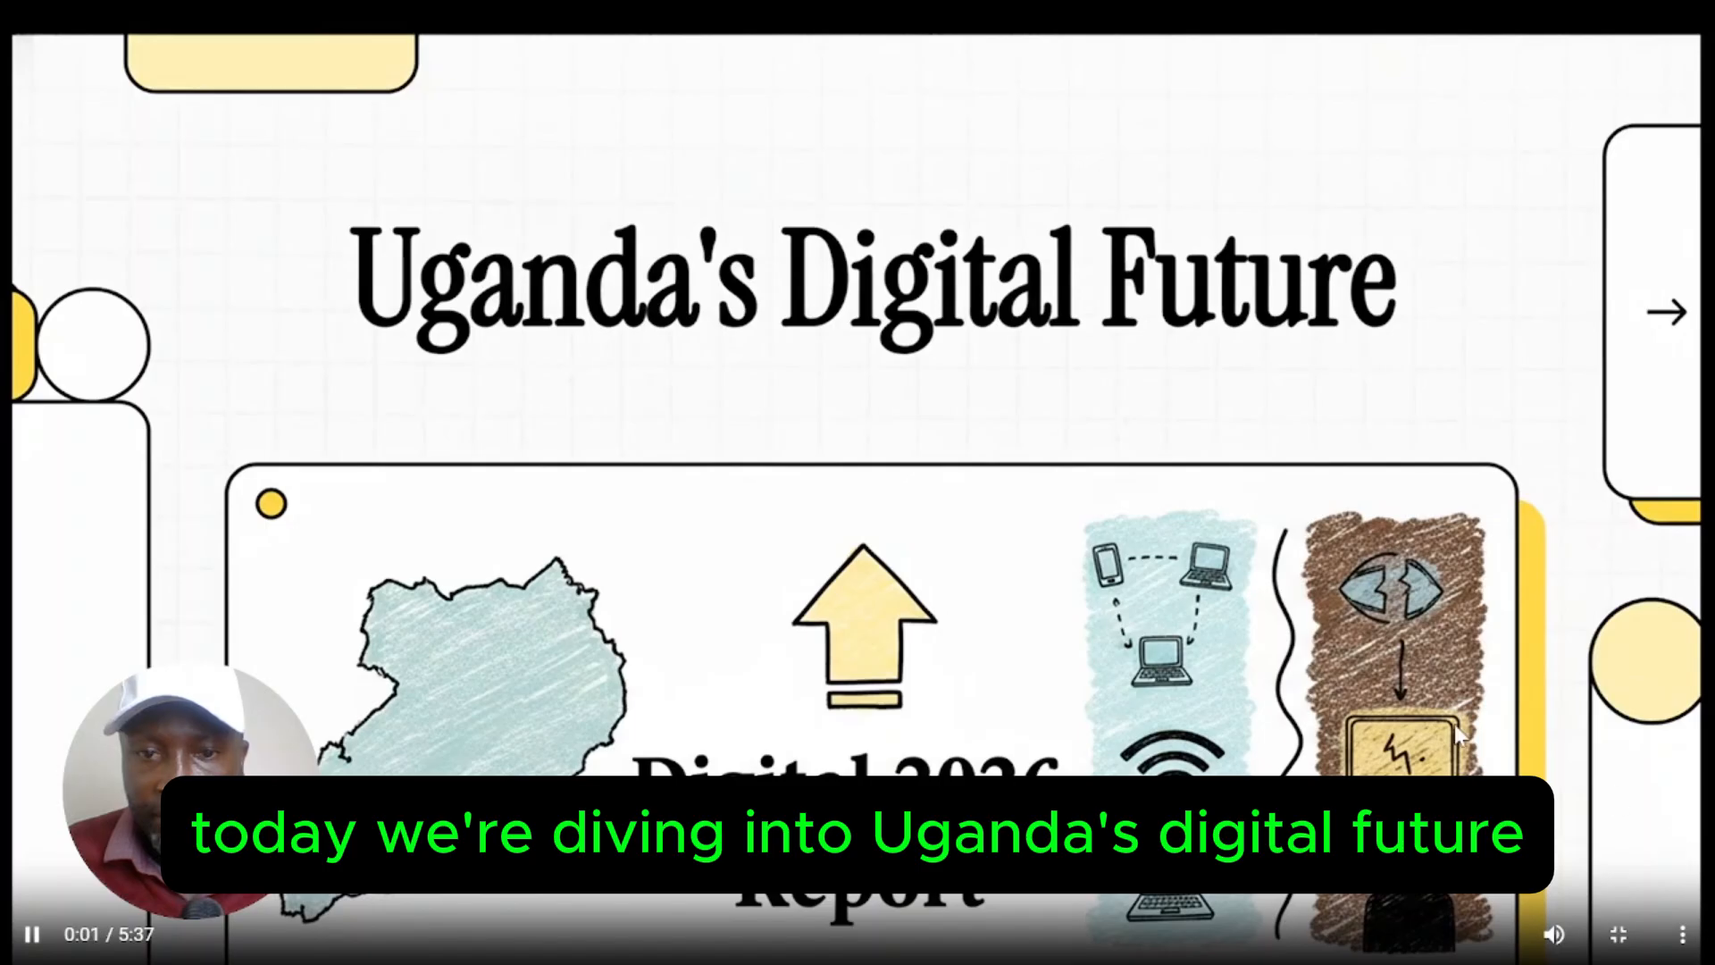
key("Escape")
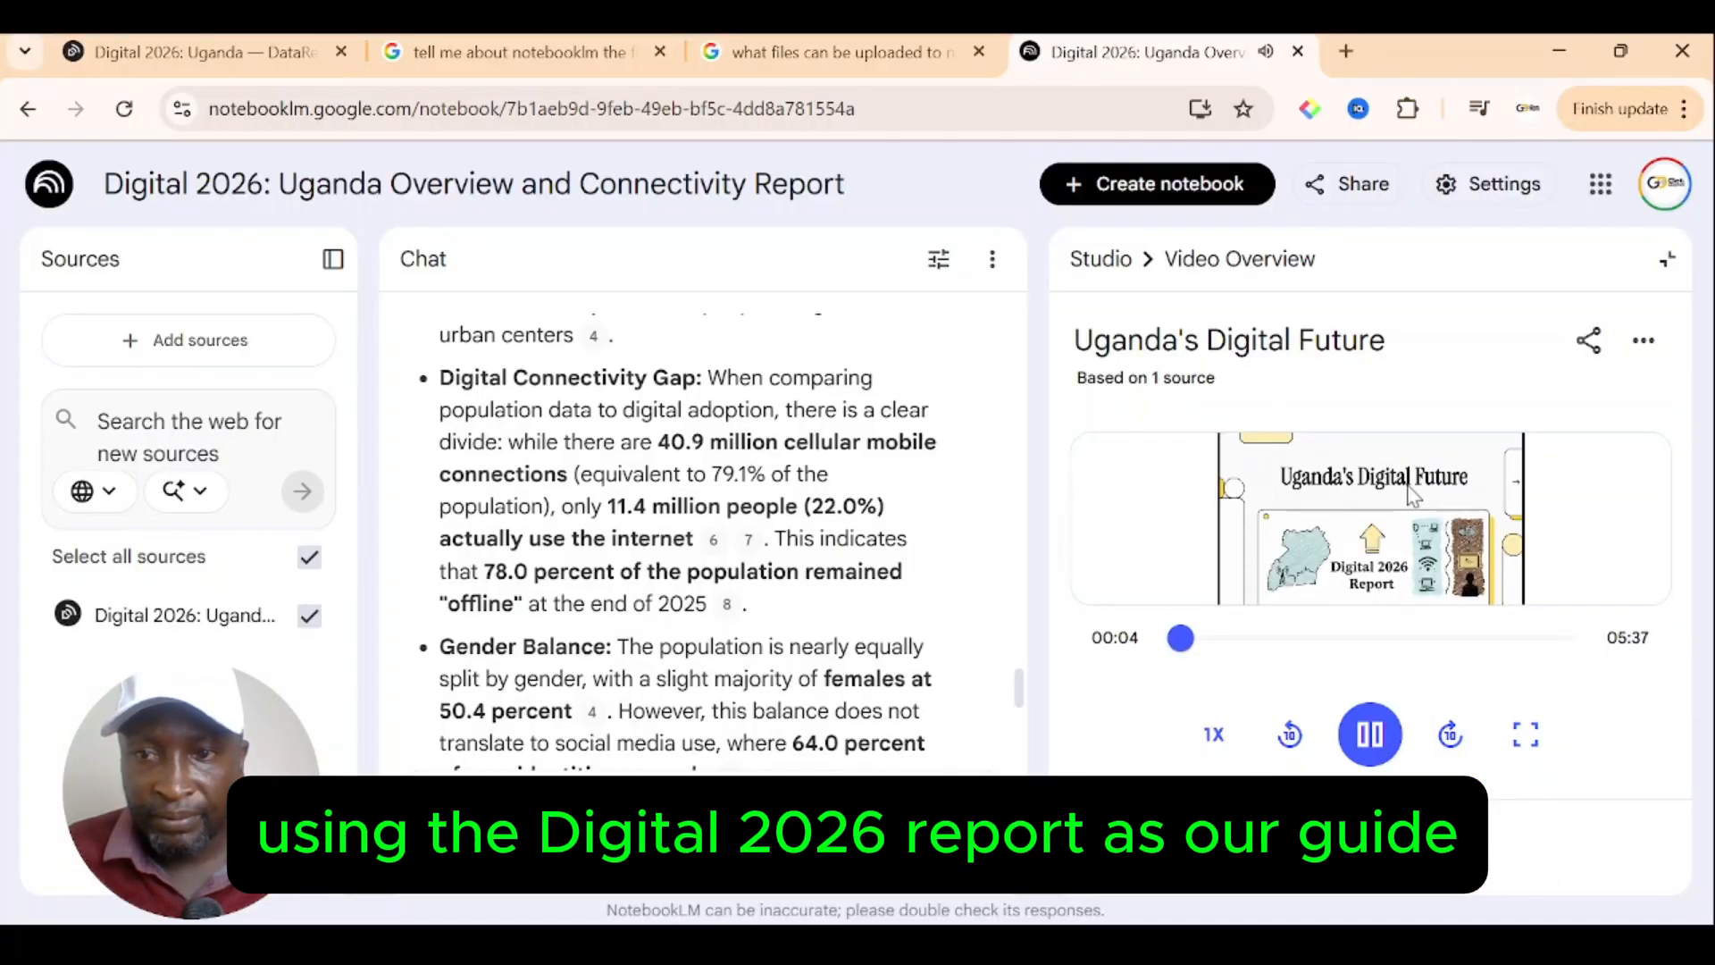
left_click(1526, 734)
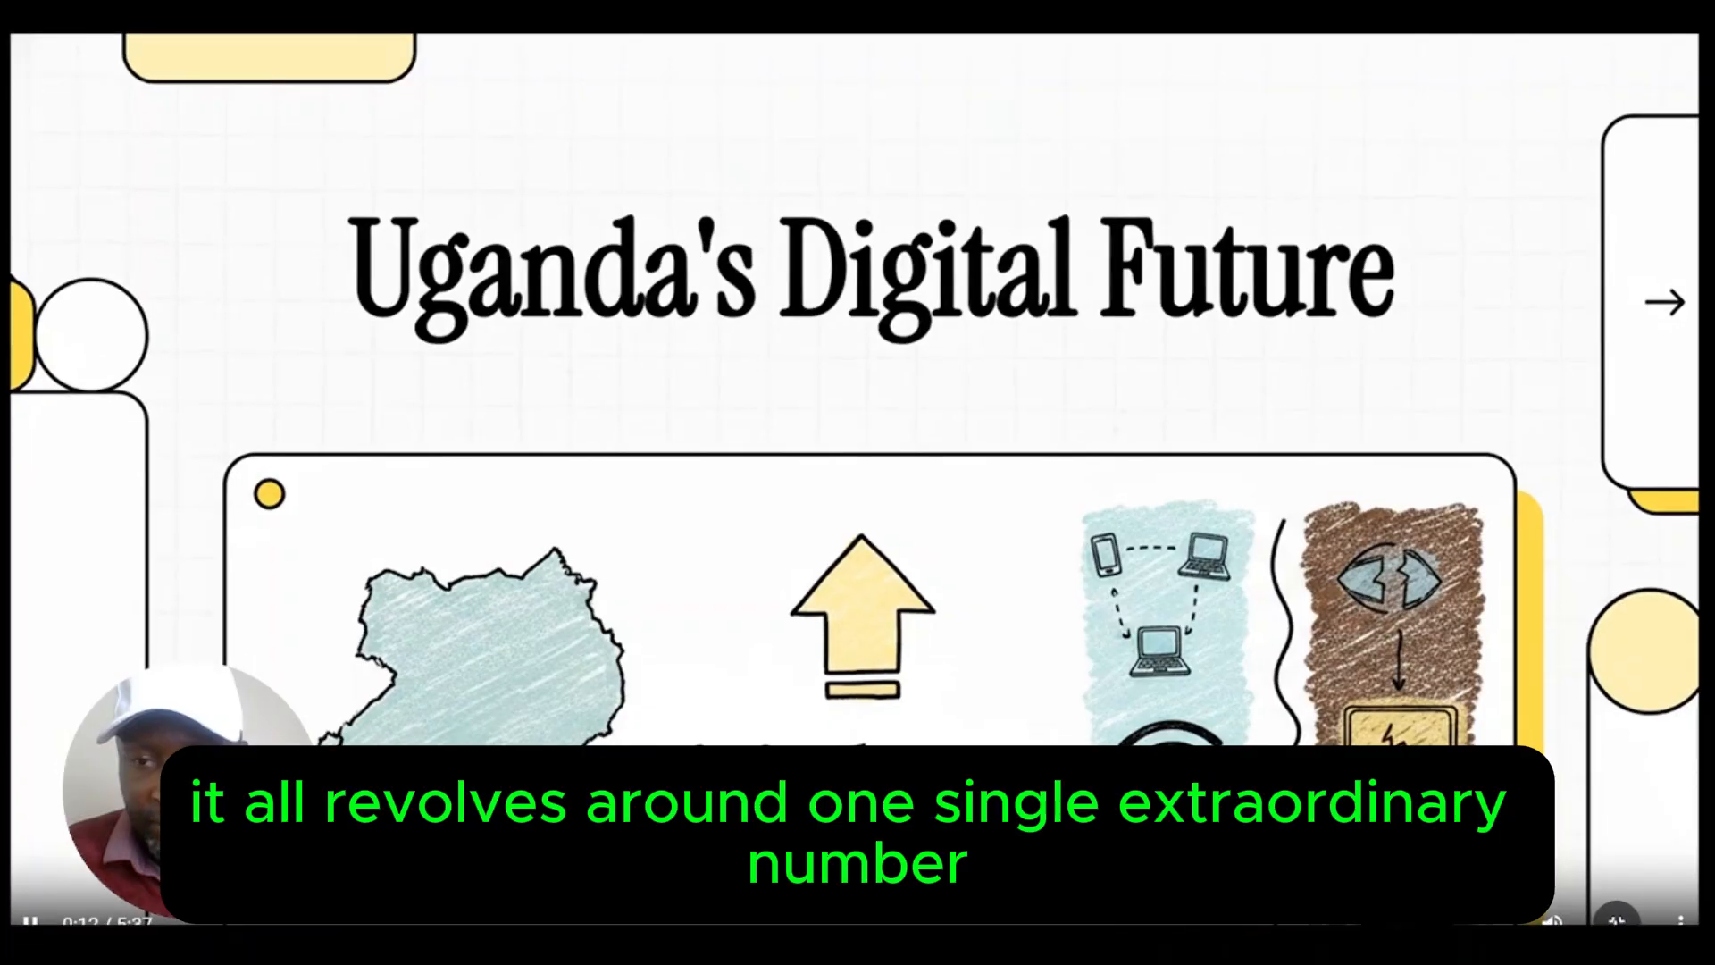
left_click(1618, 935)
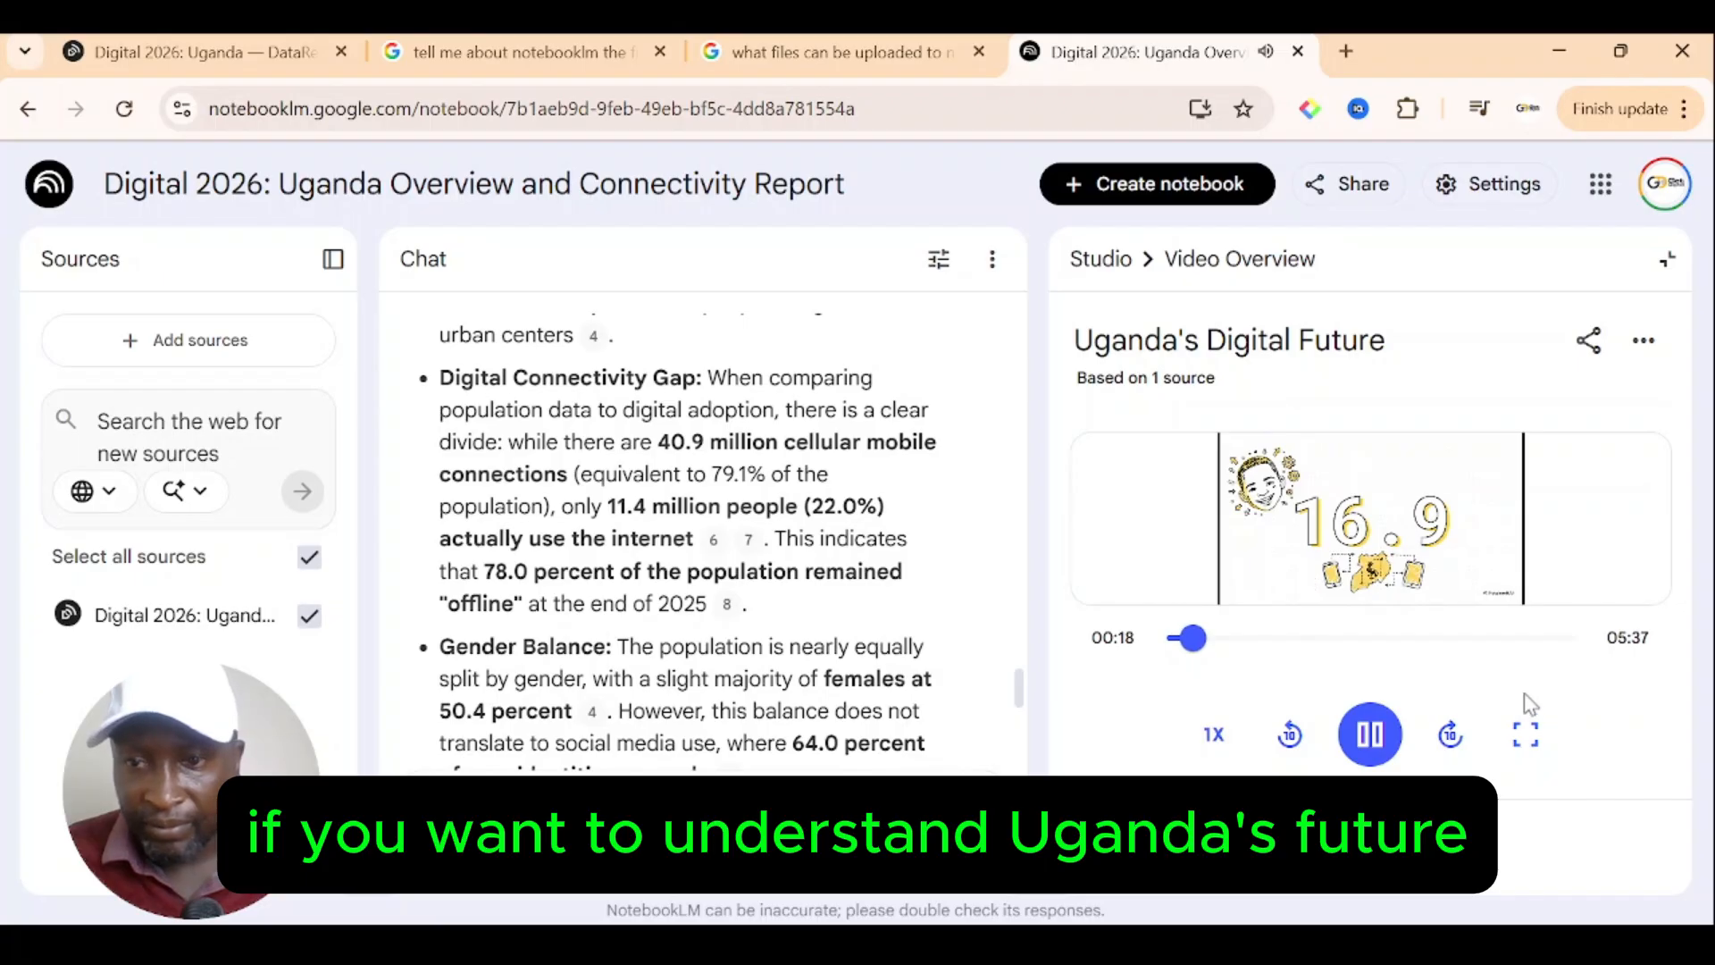
left_click(1526, 736)
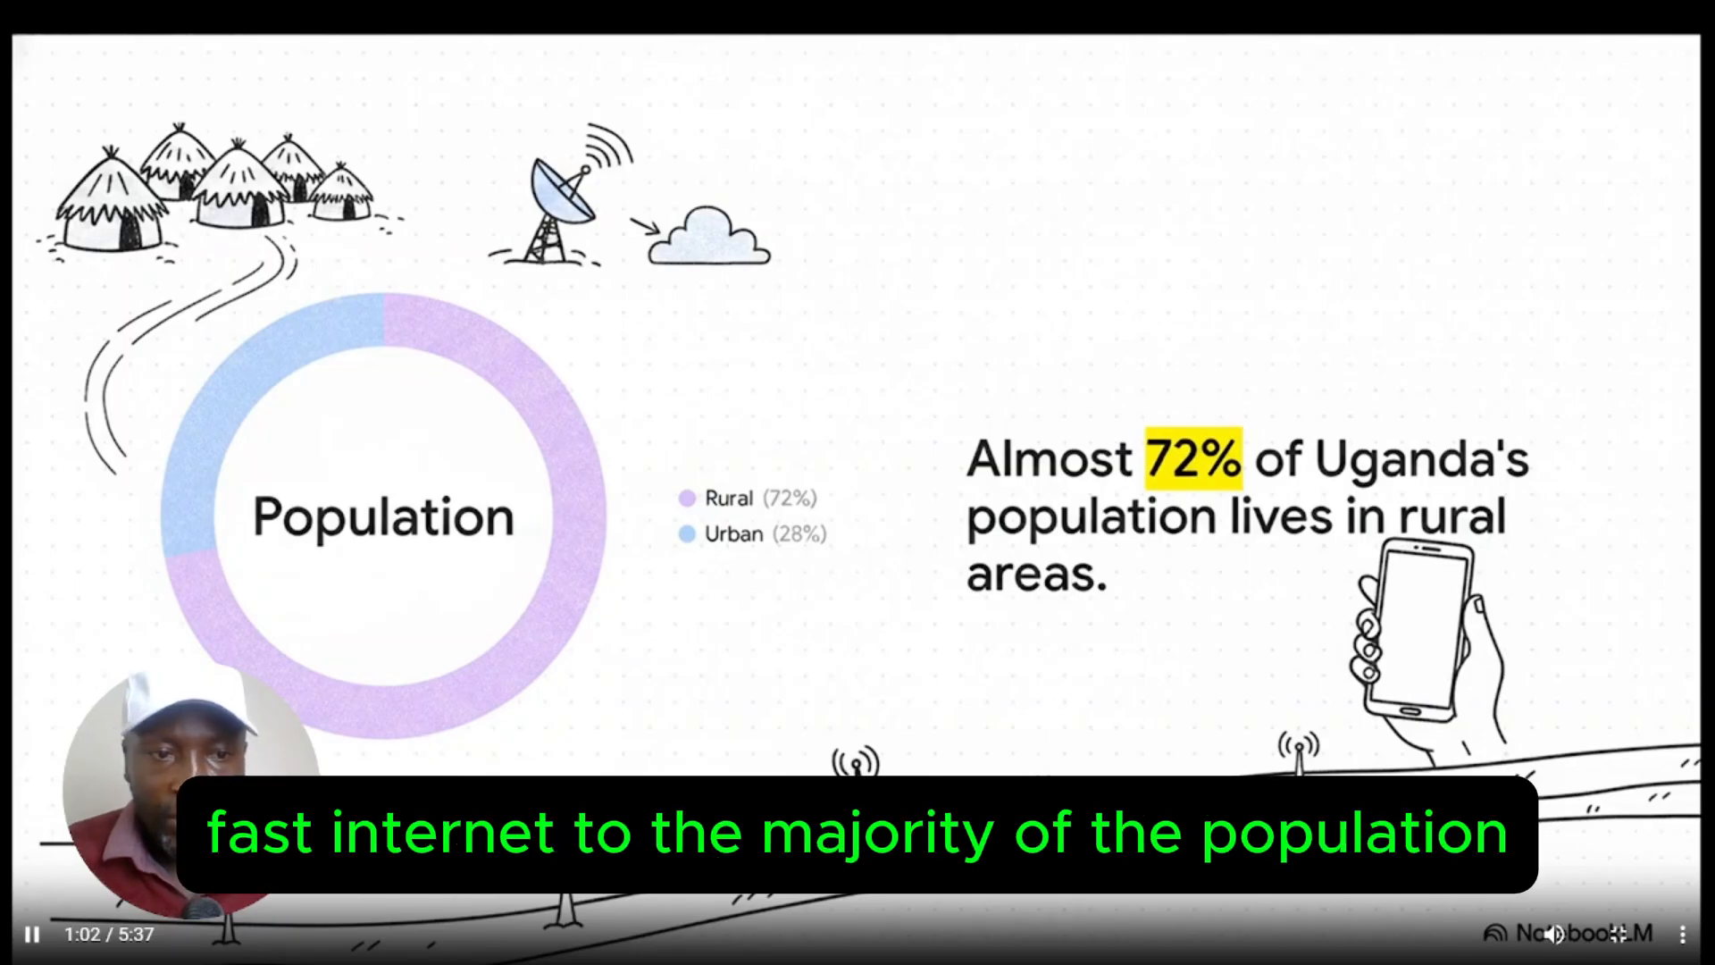
key("Escape")
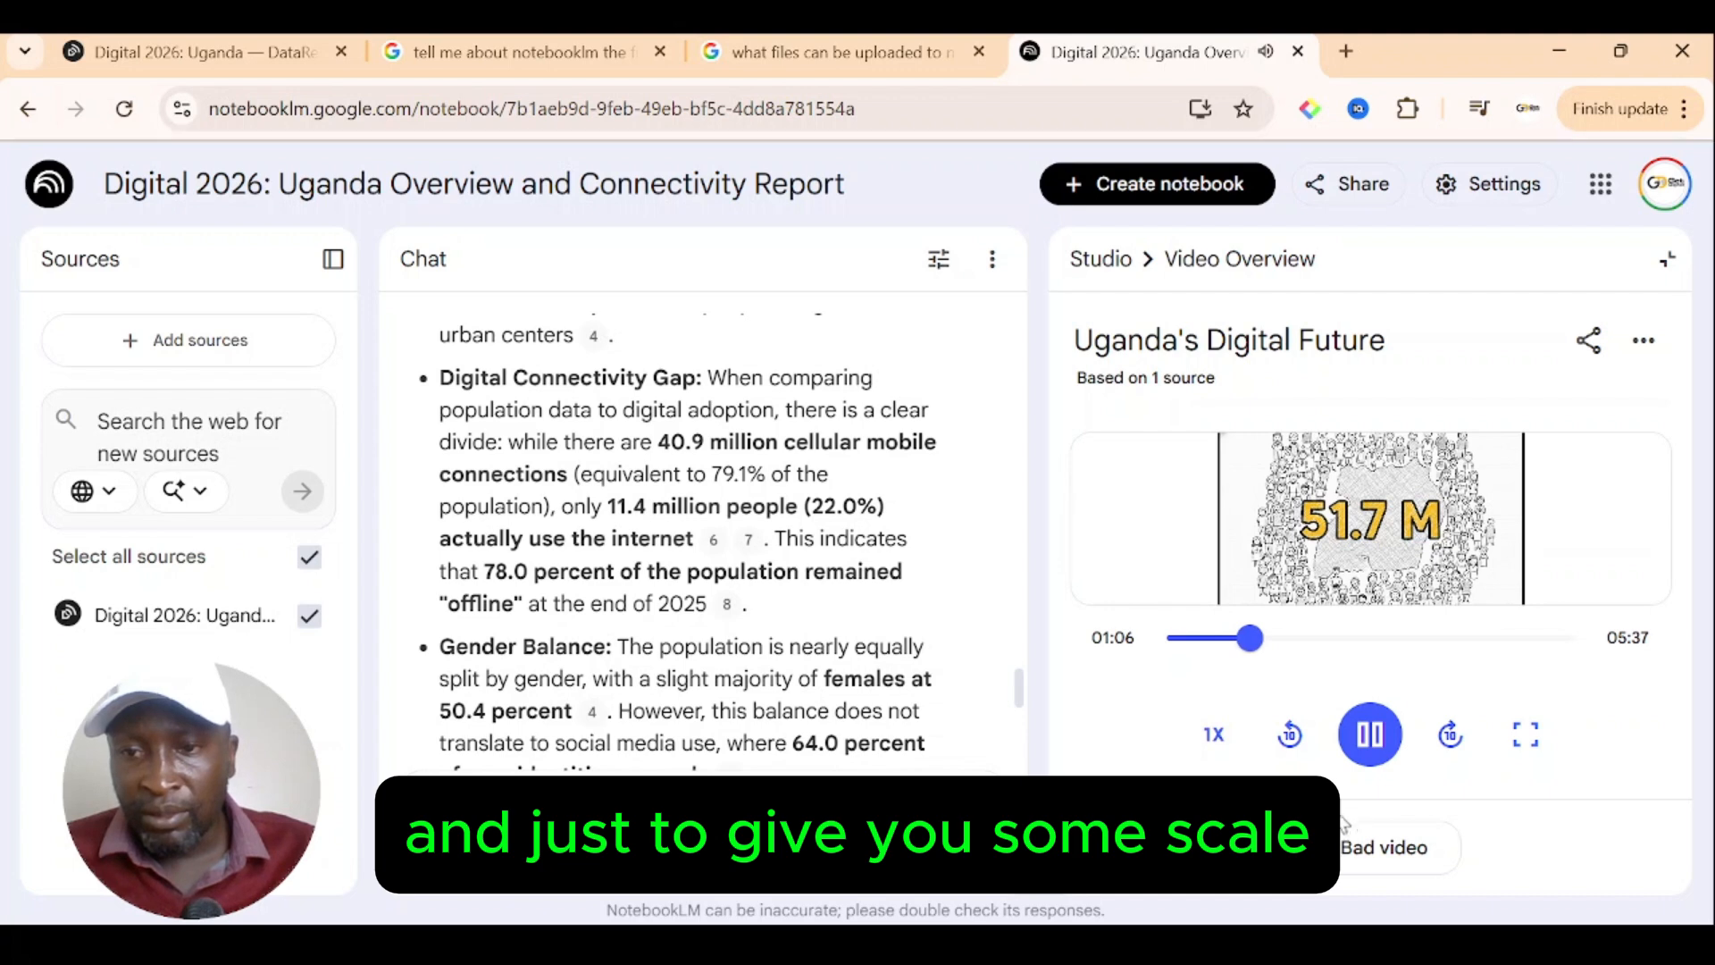
left_click(1359, 757)
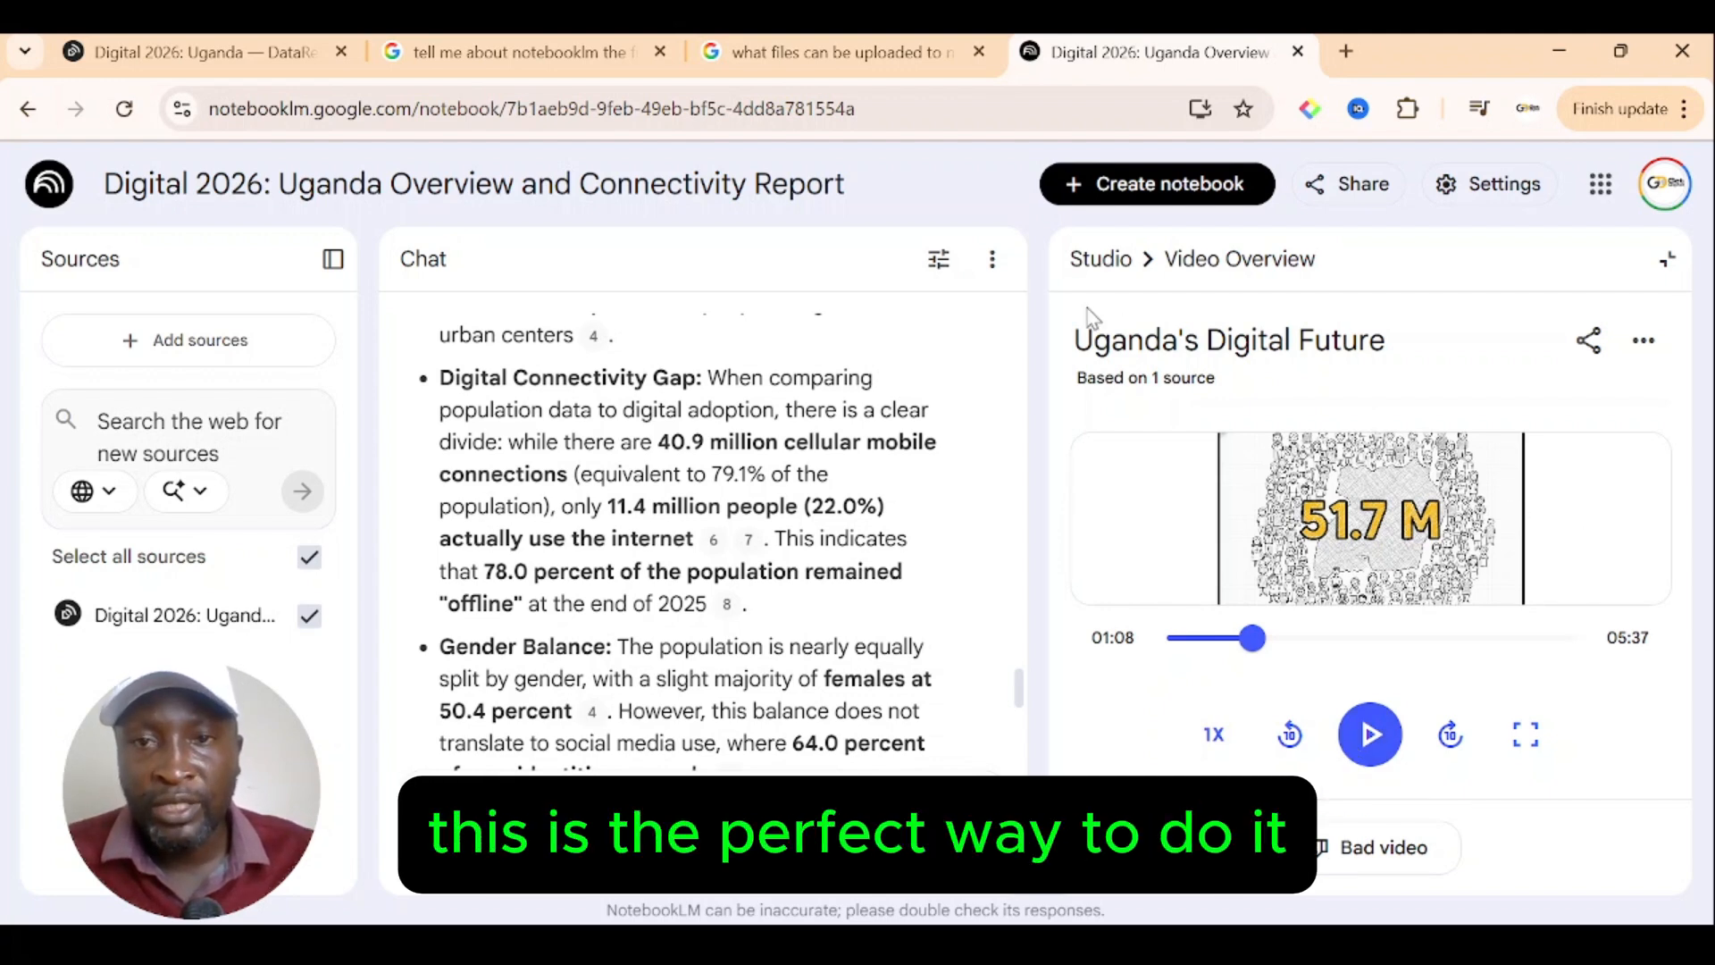
Step: Leave the video overview and generate a slide deck from the Uganda report source
left_click(1101, 259)
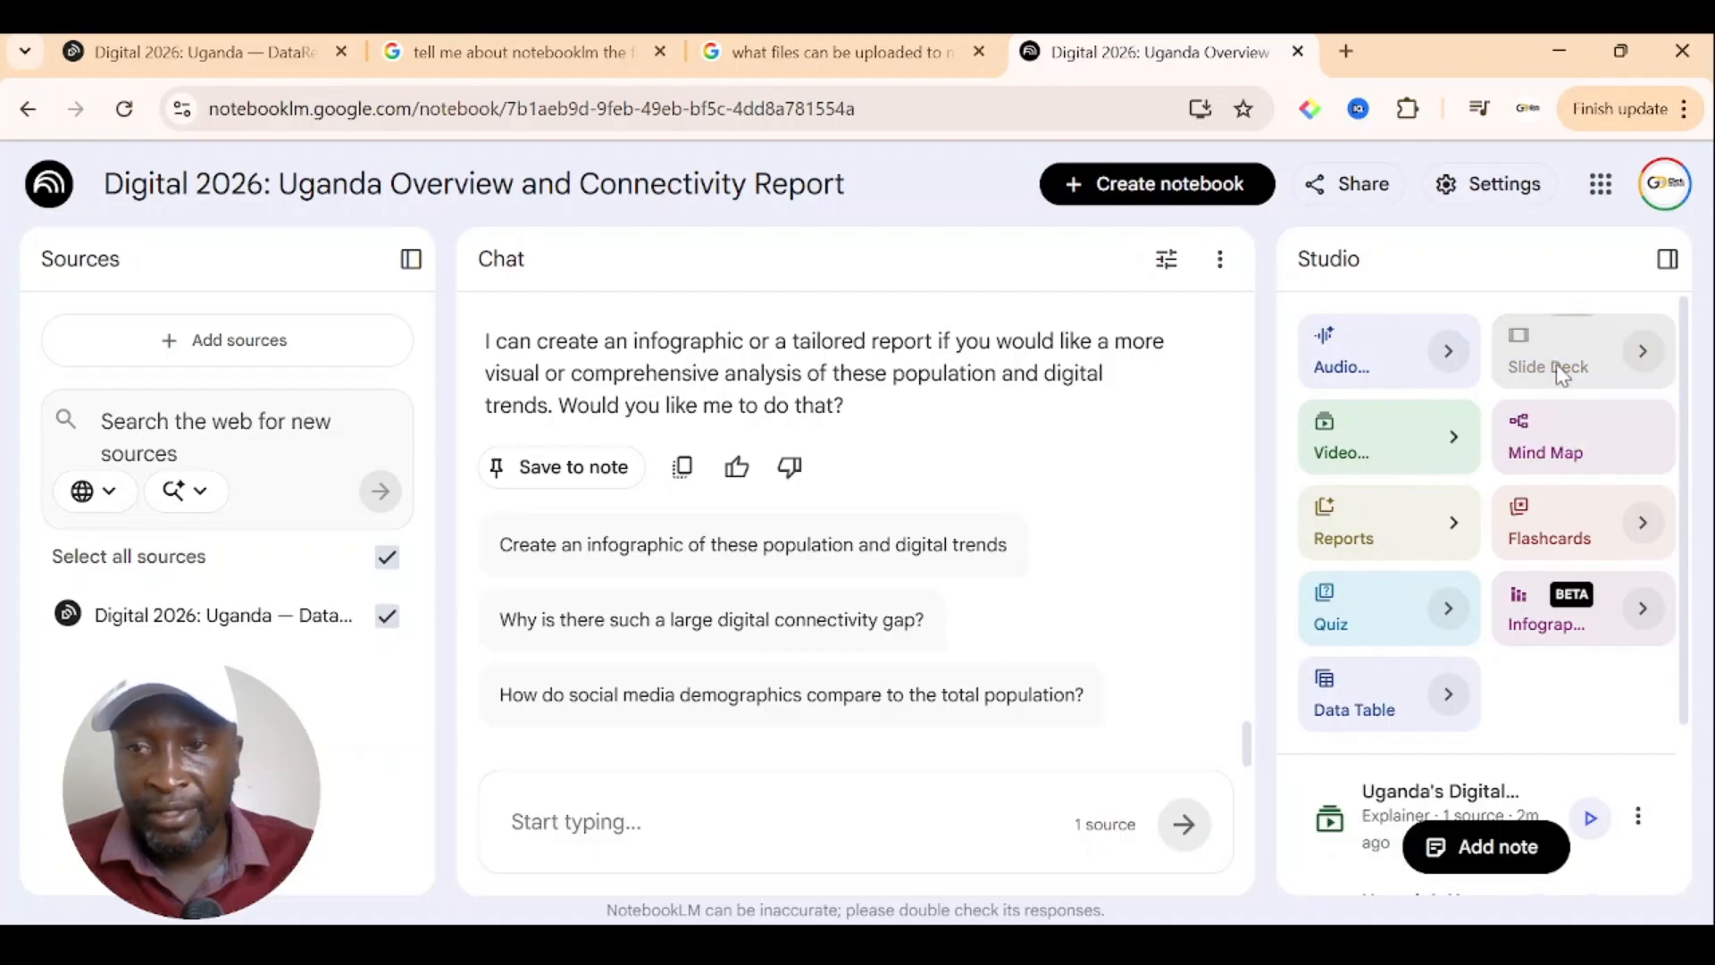
left_click(1556, 363)
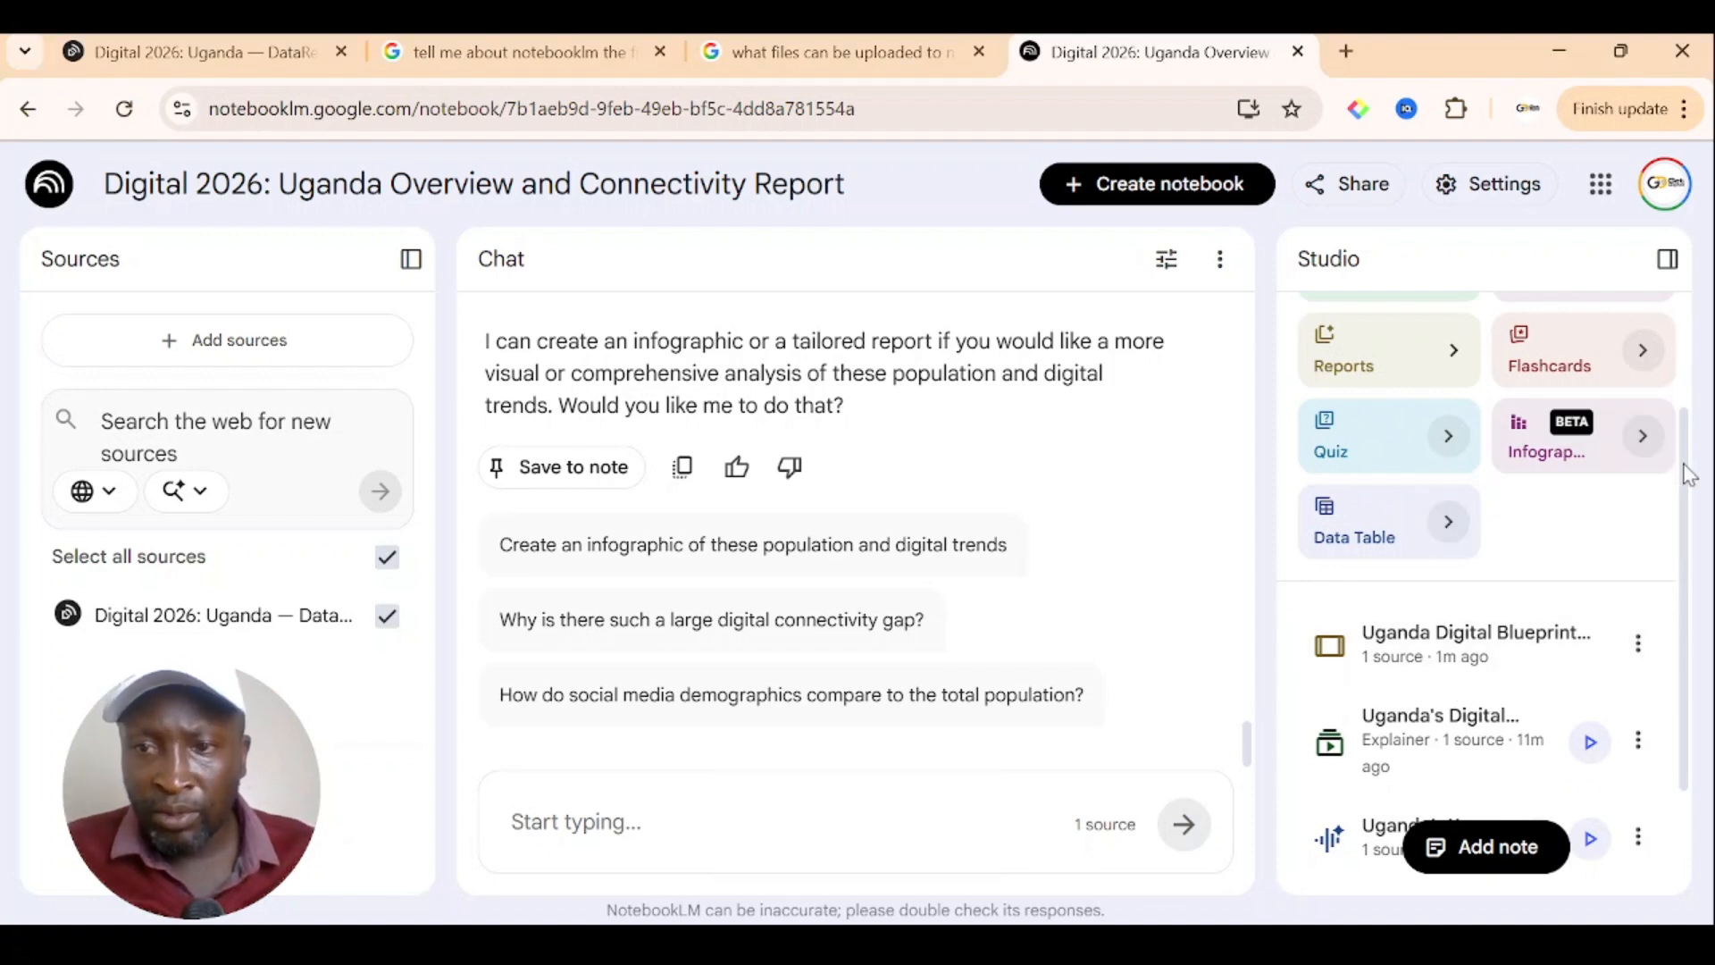
Step: Open the generated Uganda Digital Blueprint slide deck in the expanded view and page through it to slide 5
scroll(1689, 441, "up", 1)
scroll(1688, 441, "up", 3)
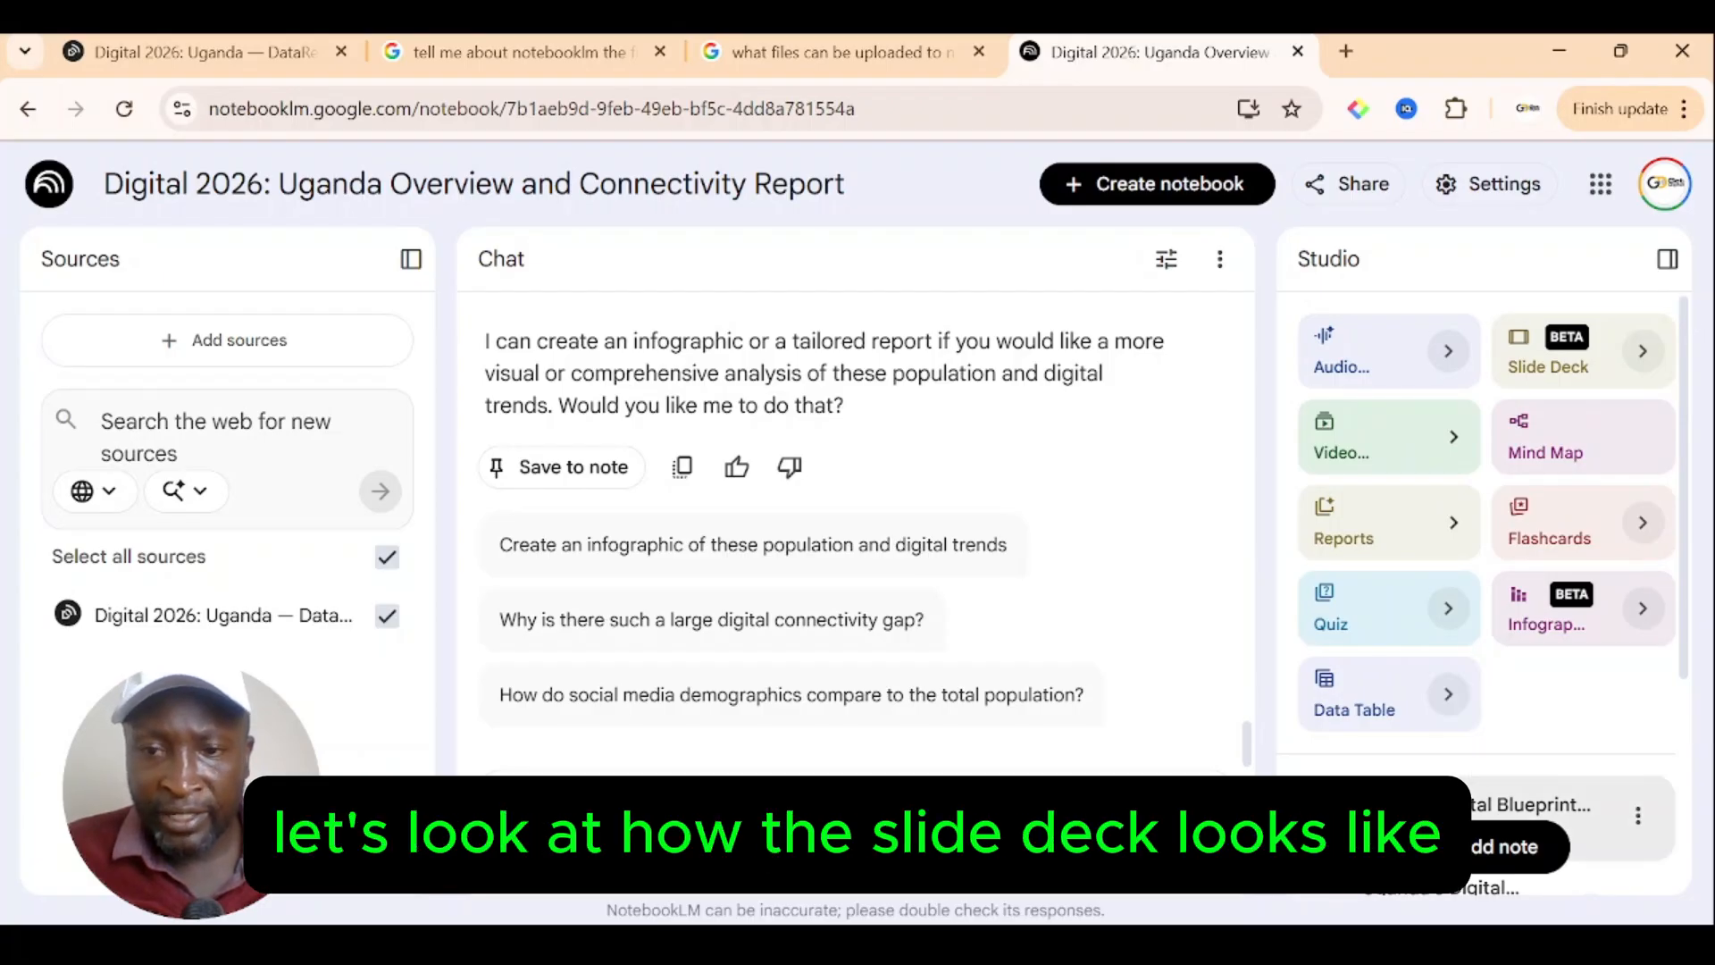
left_click(1519, 808)
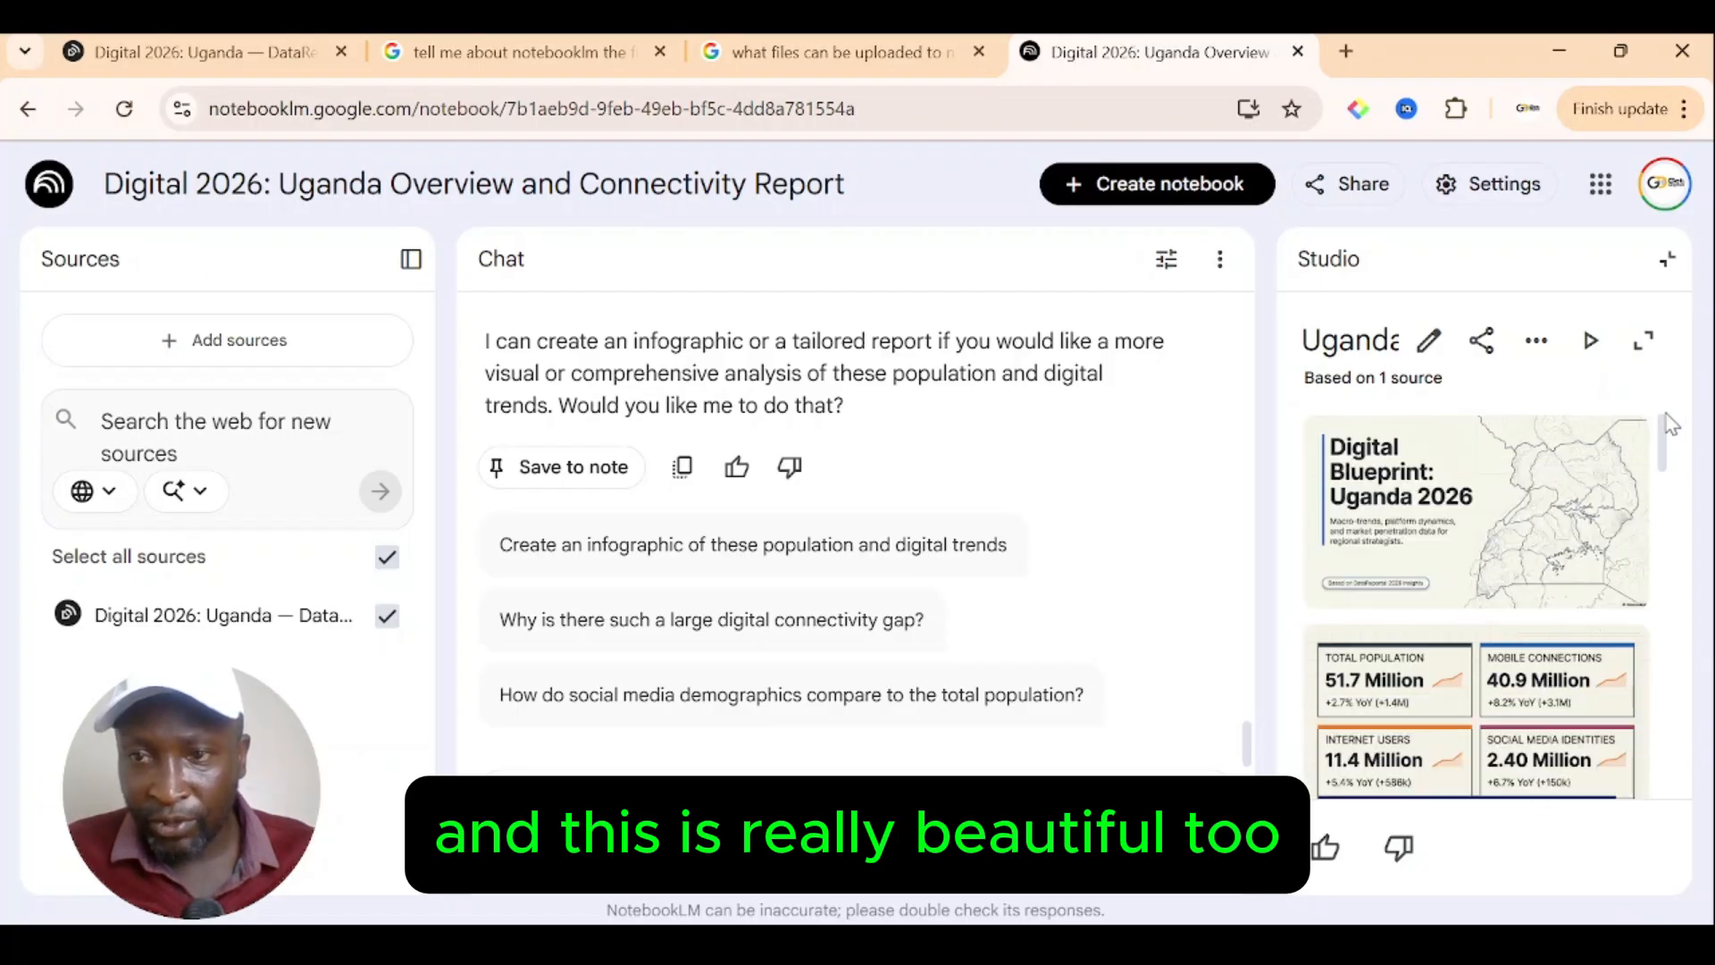
left_click_drag(1671, 425, 1673, 384)
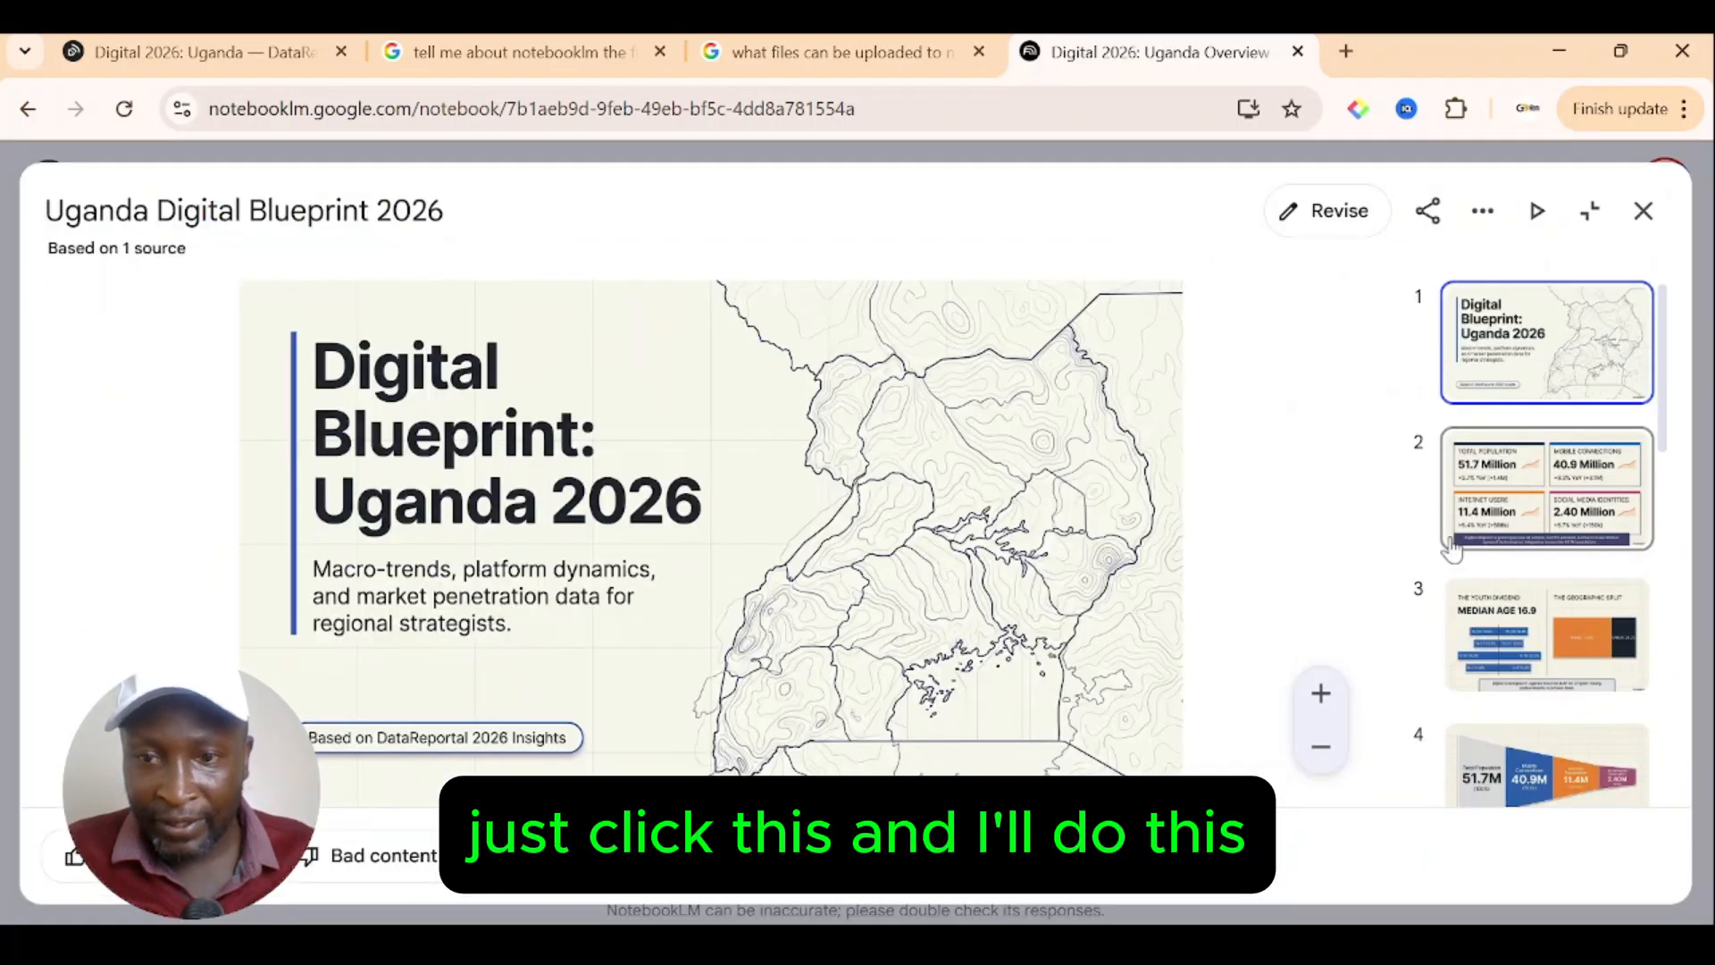
key("Down")
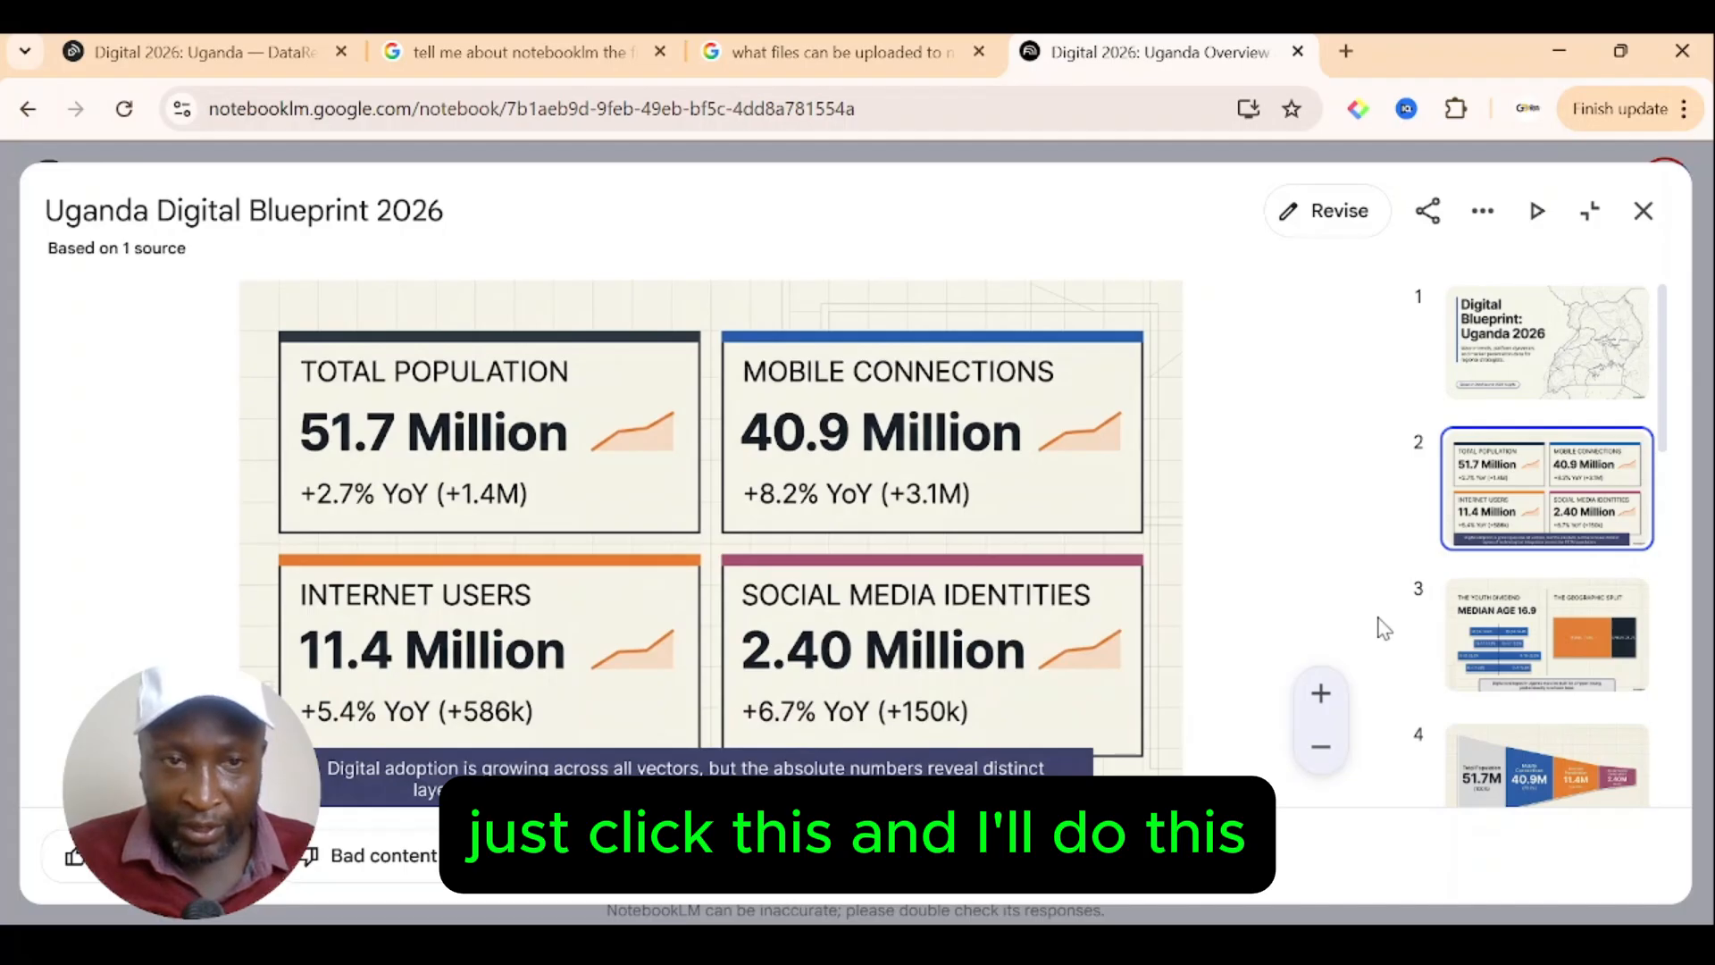
key("Down")
key("Down")
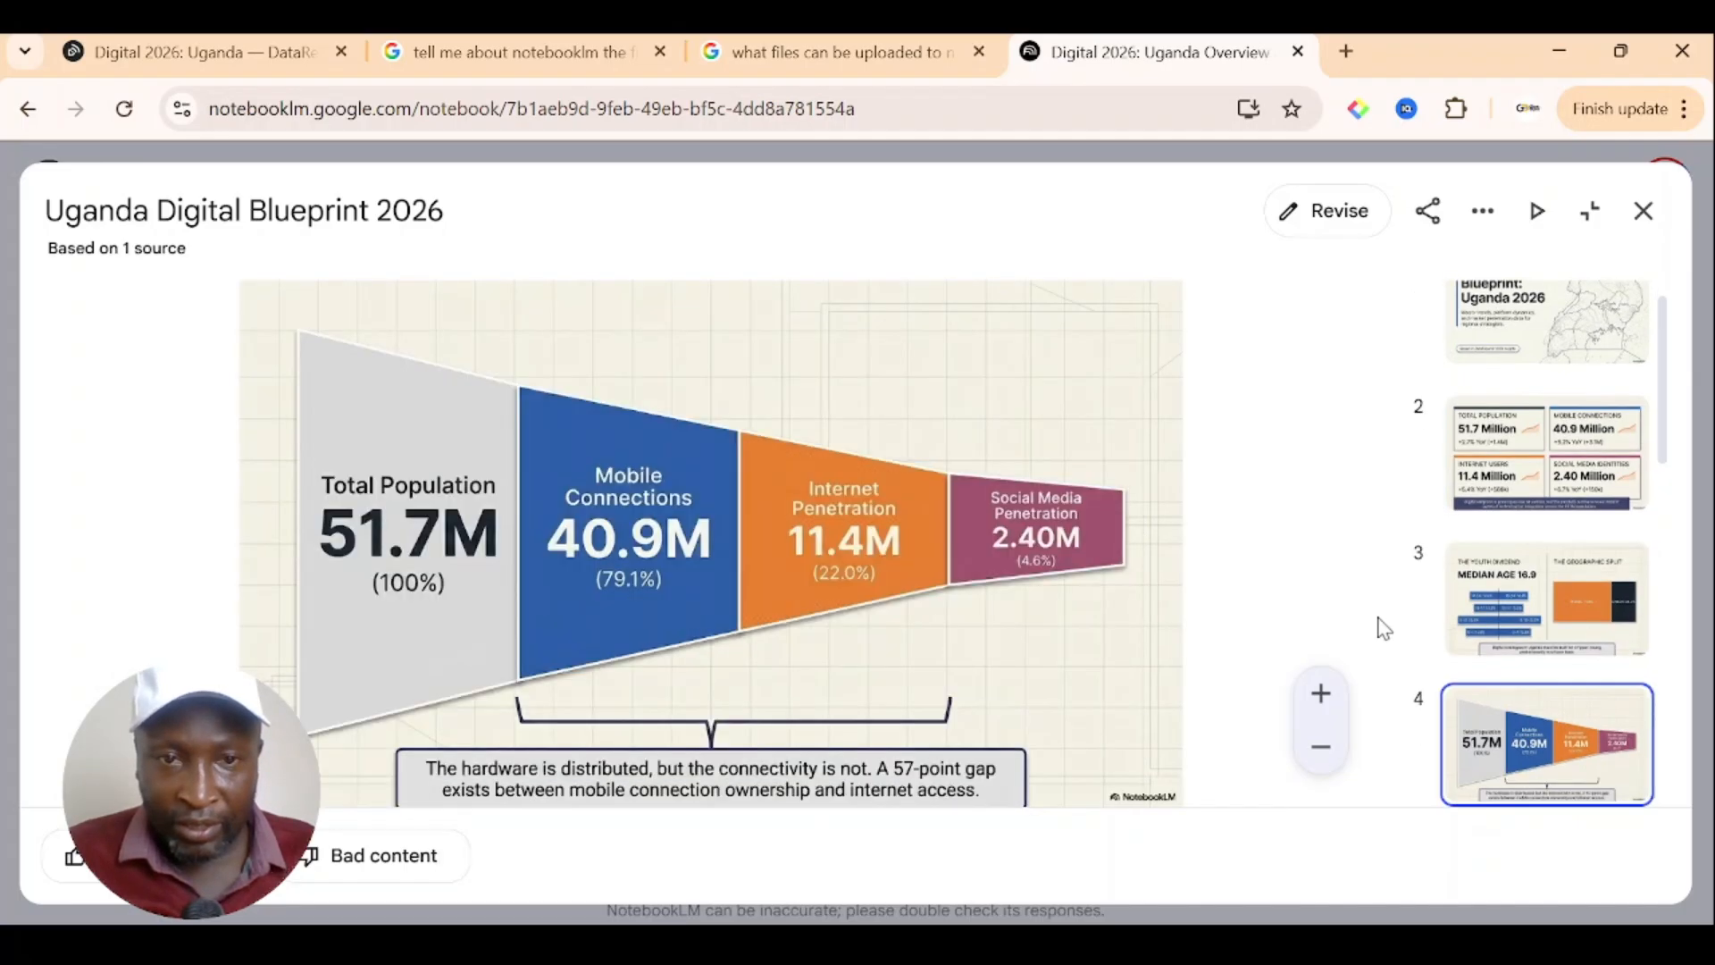
key("Down")
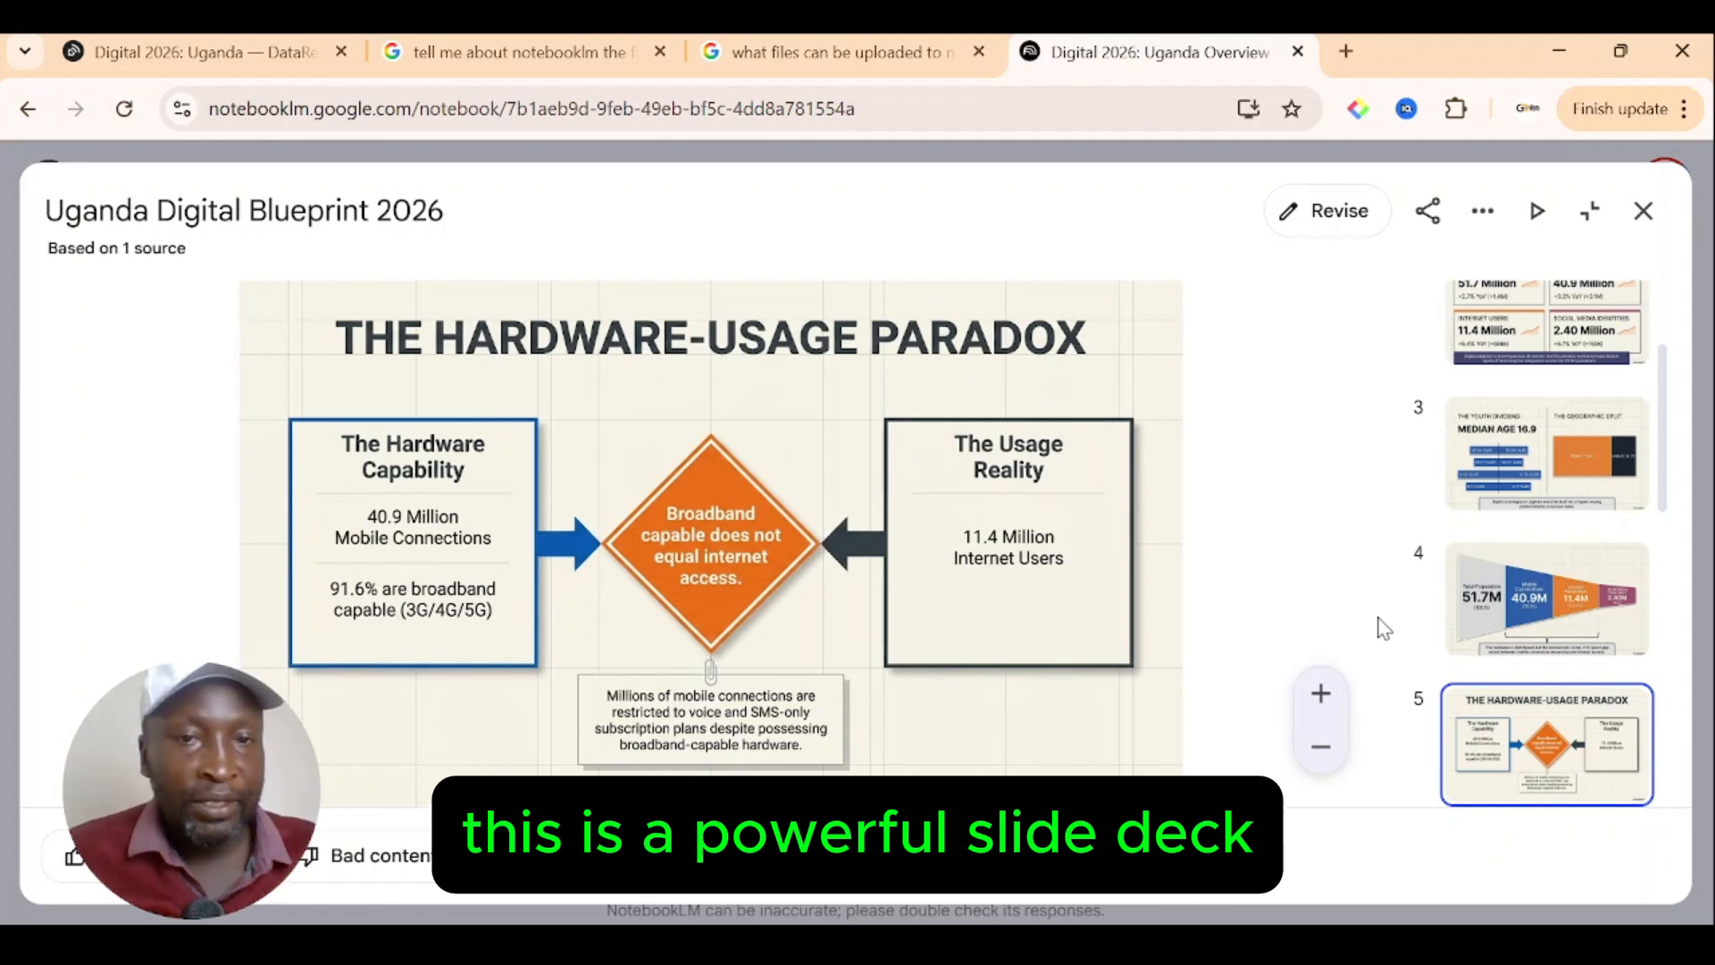
Step: Page through the rest of the Uganda Digital Blueprint deck from slide 6 to slide 11
key("Down")
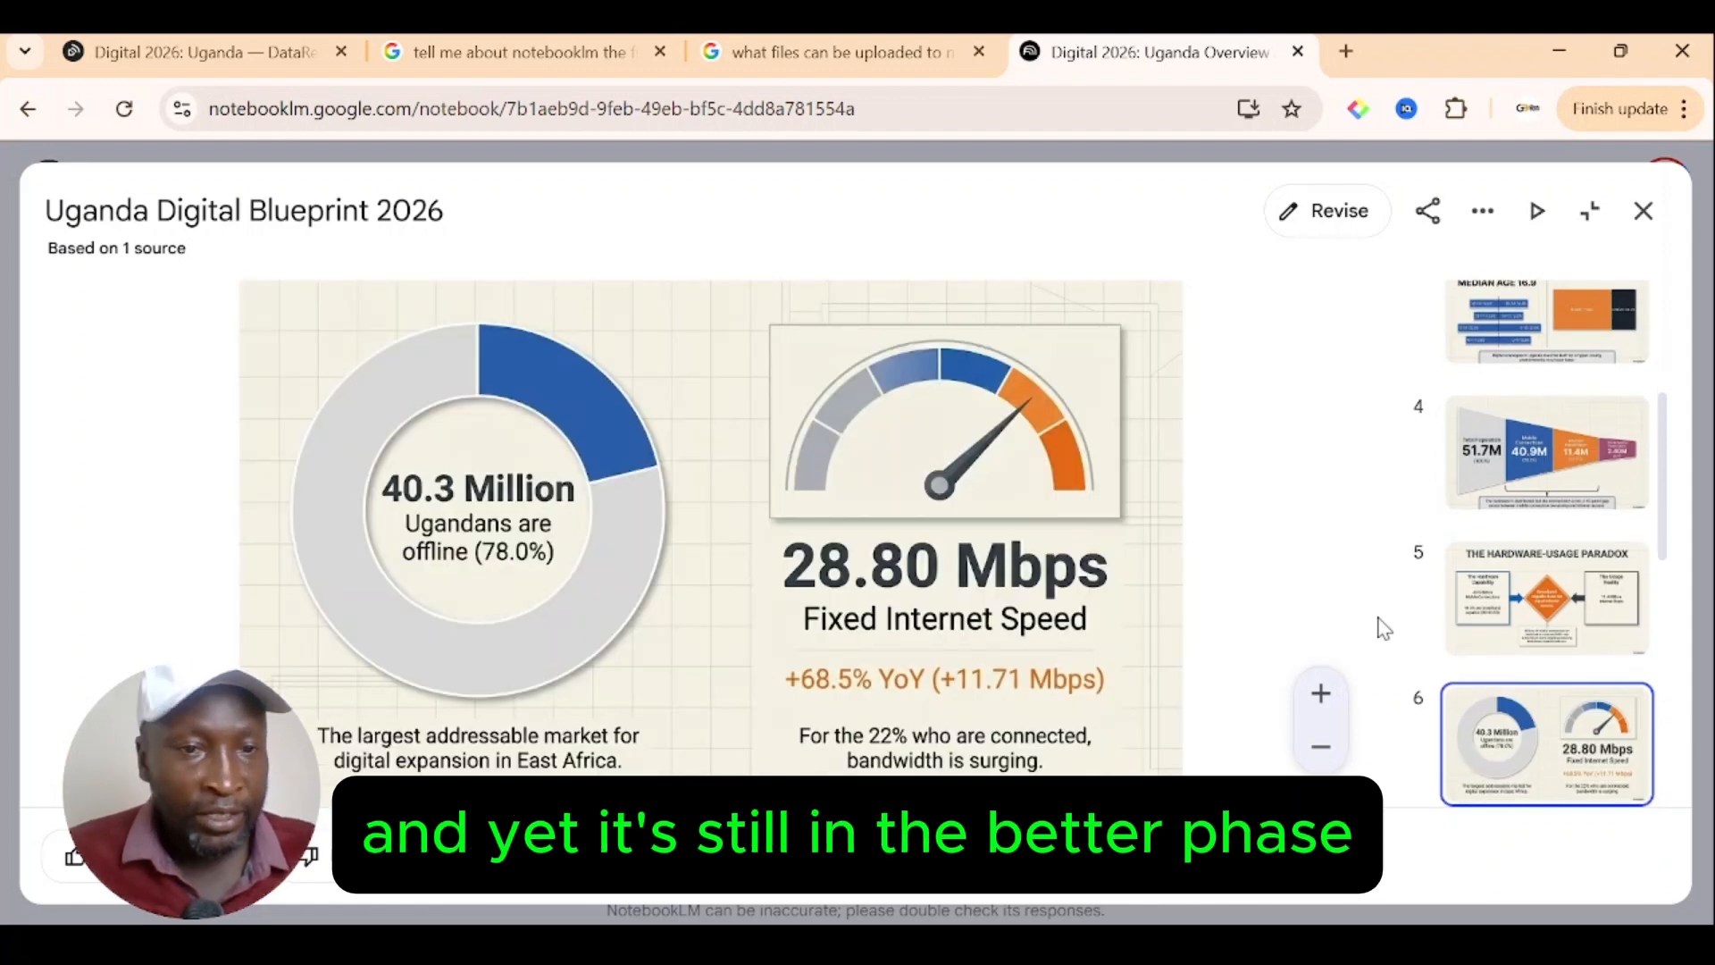
key("Down")
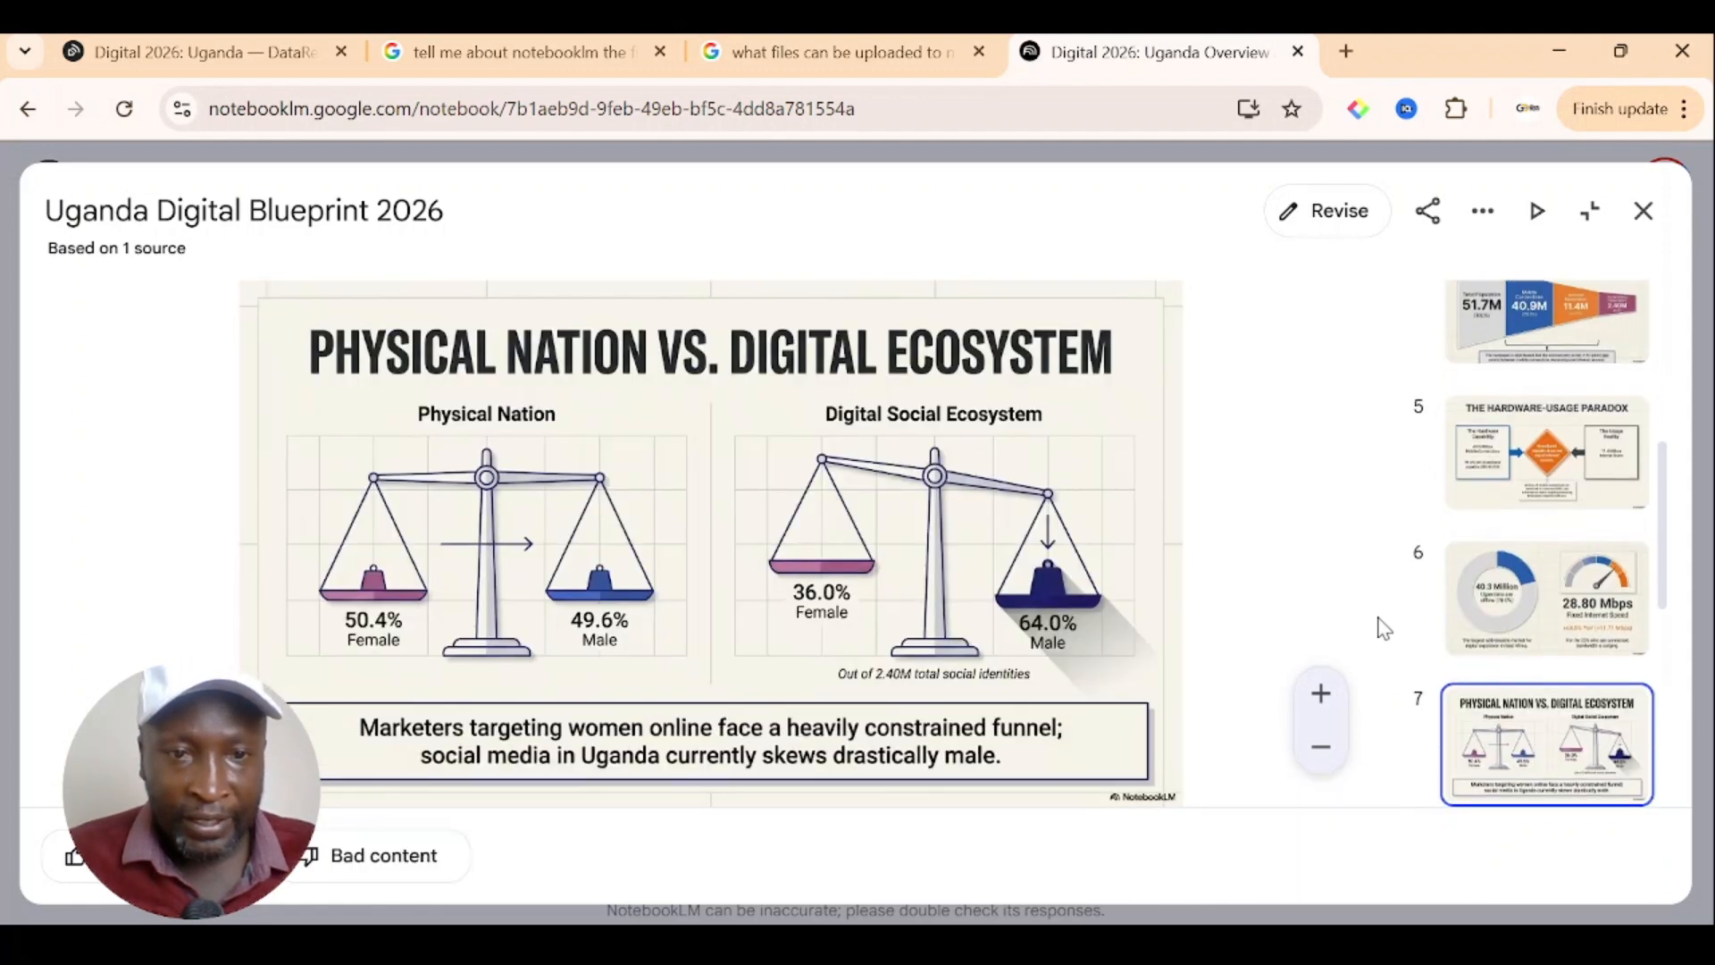
key("Down")
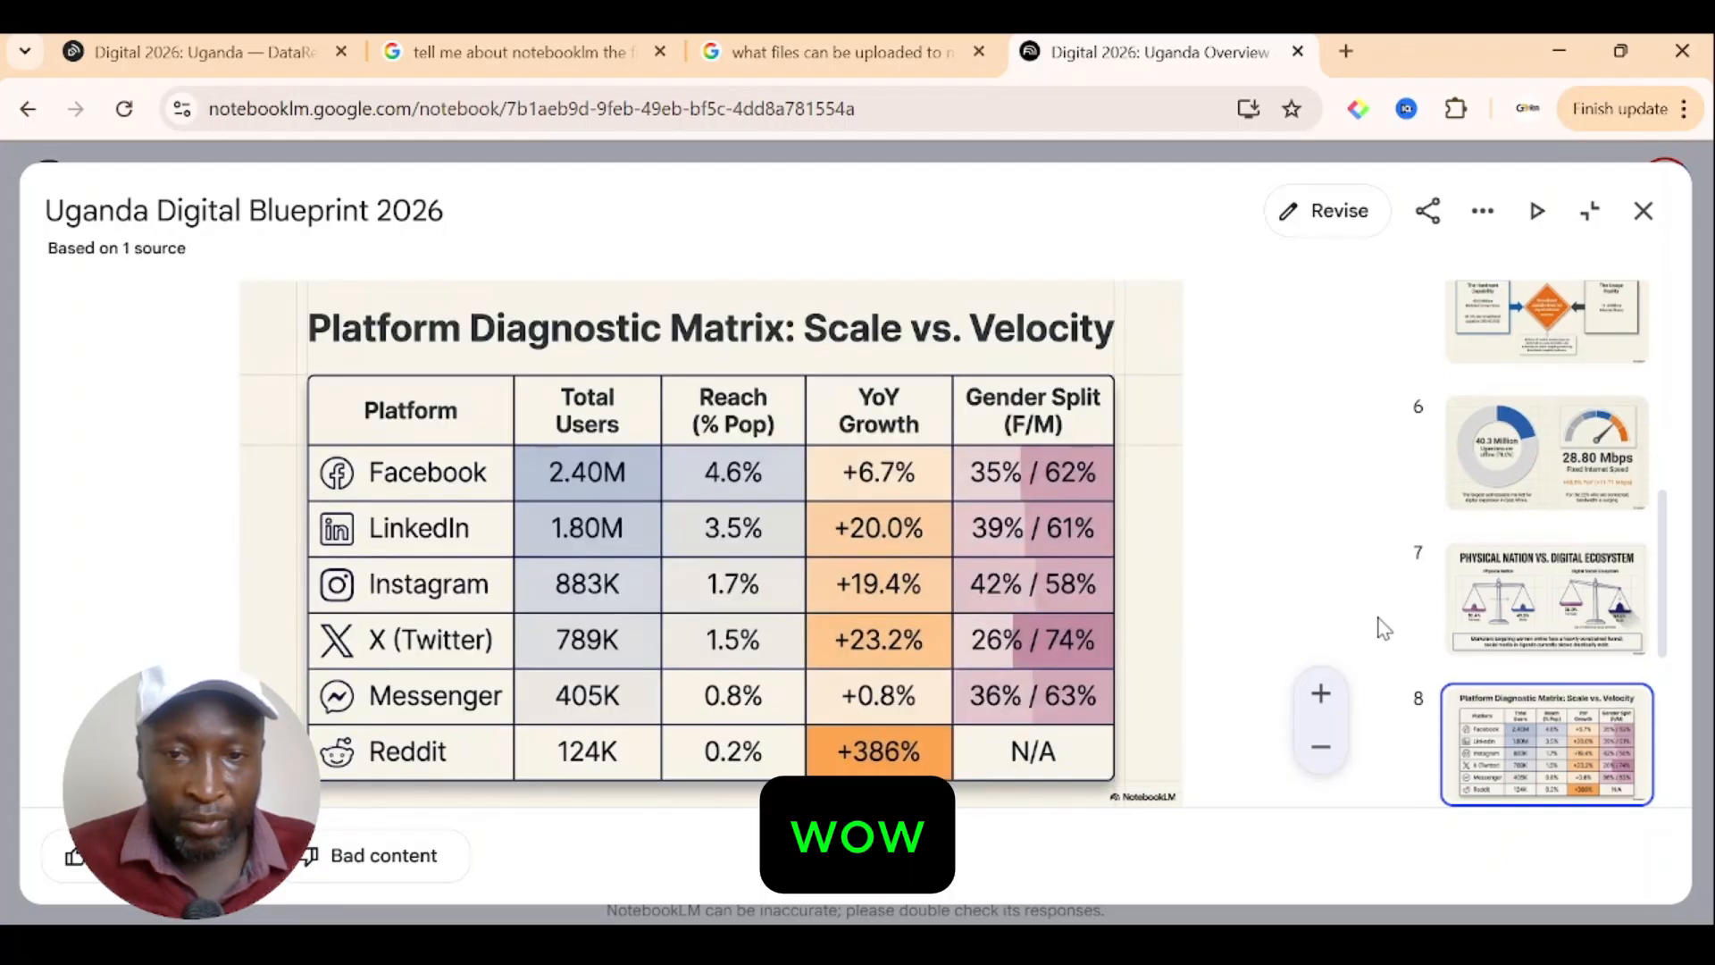
key("Down")
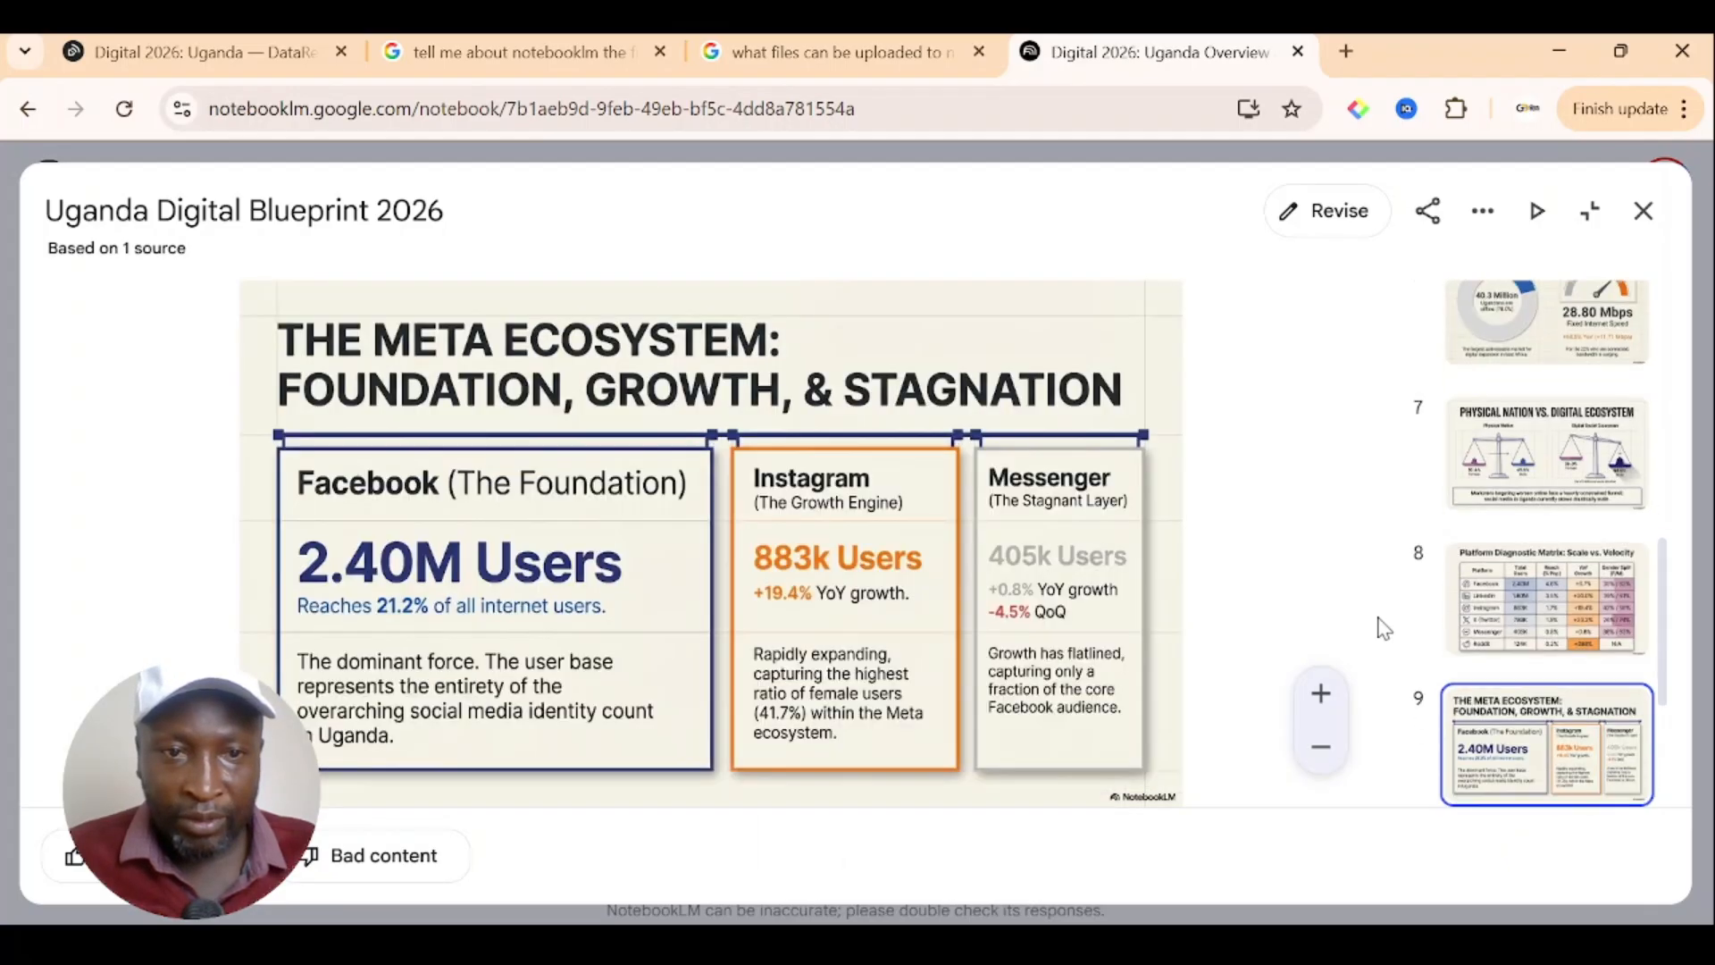
key("Down")
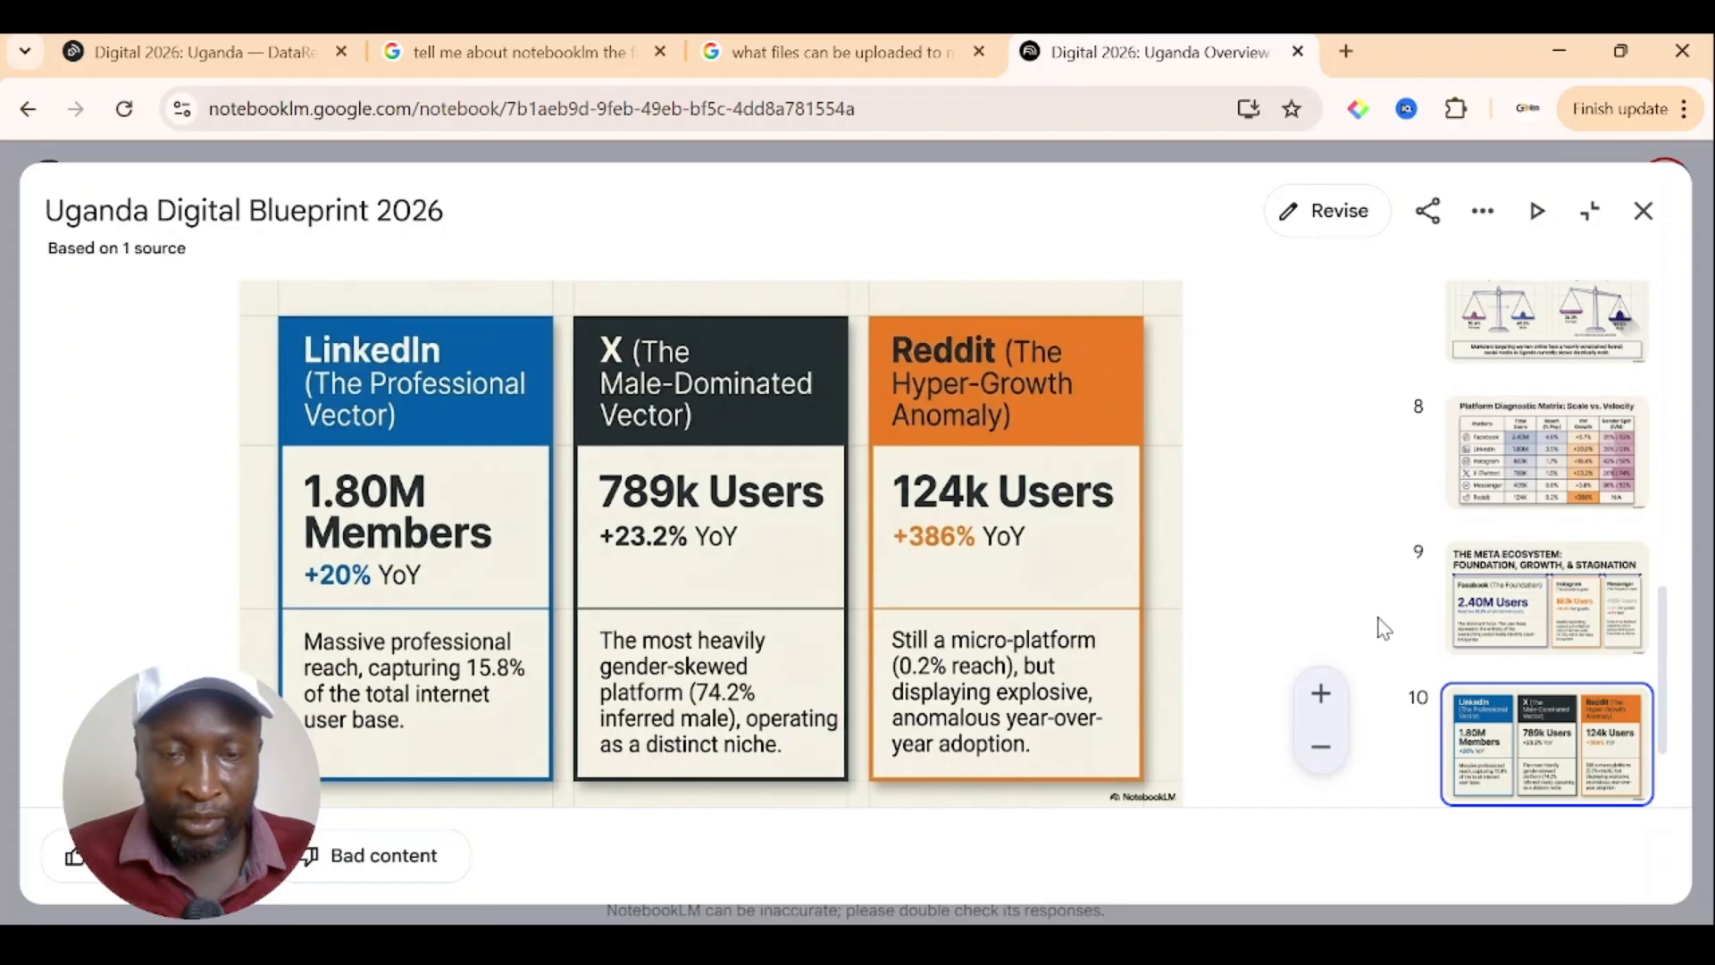
key("Down")
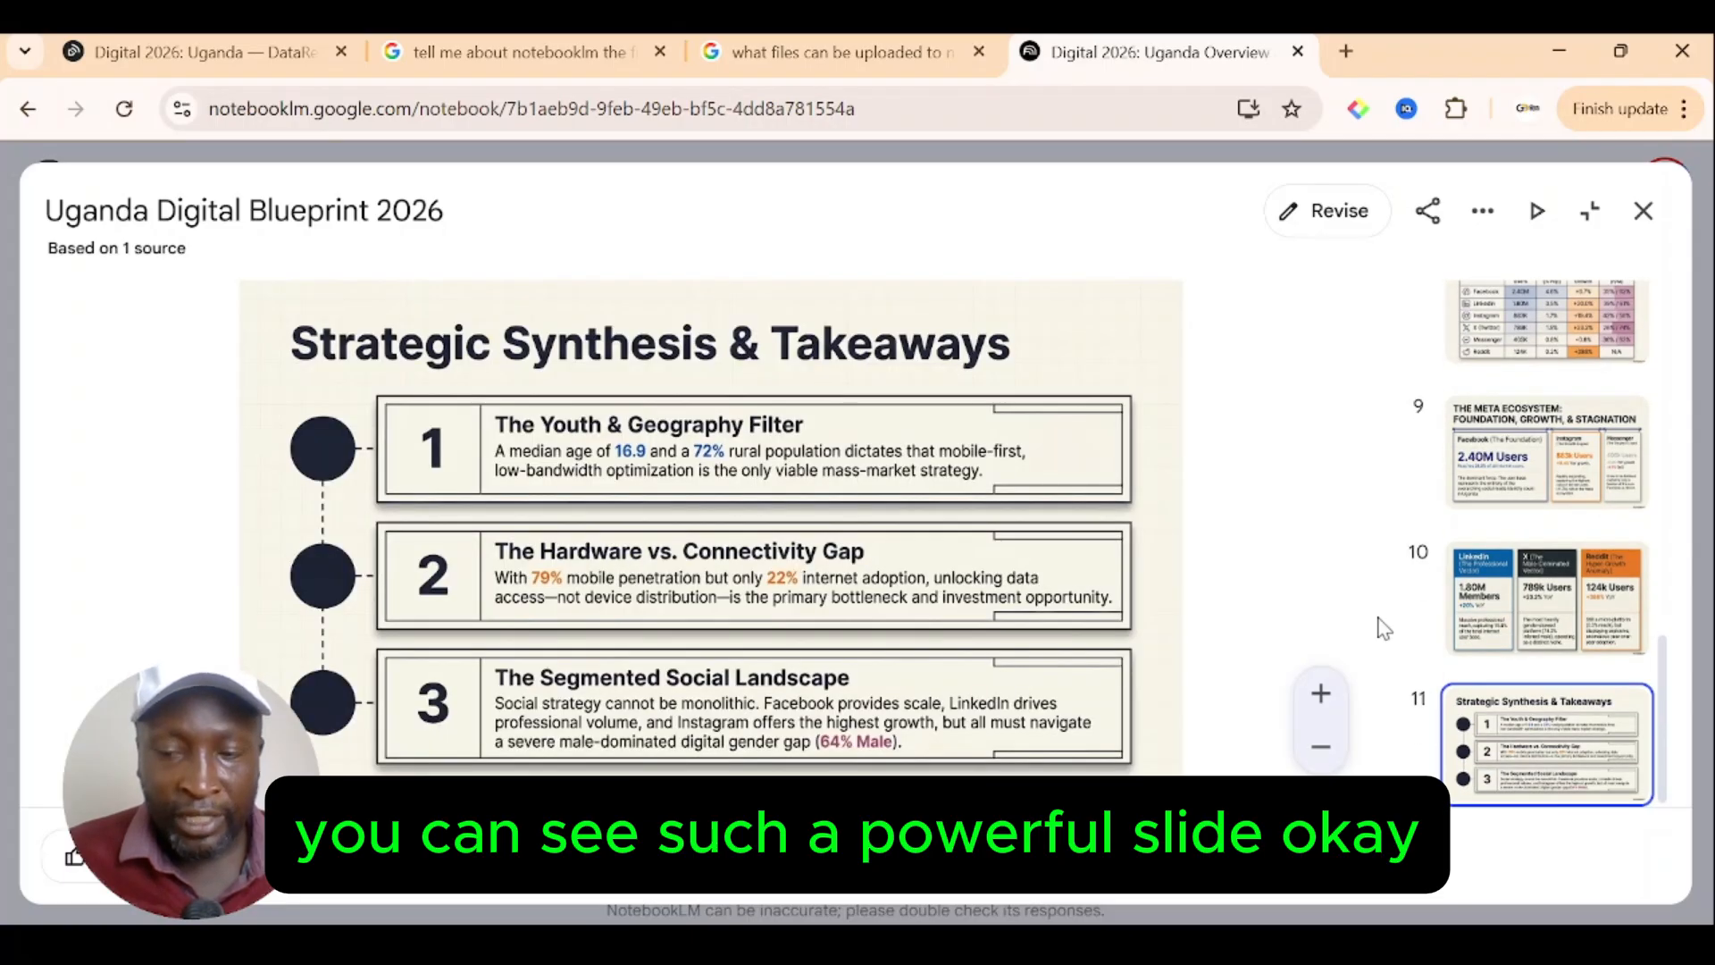
Step: Page back through the deck to its opening slides, go forward again to slide 10, and close the deck
key("Up")
key("Up")
key("Up")
key("Up")
key("Up")
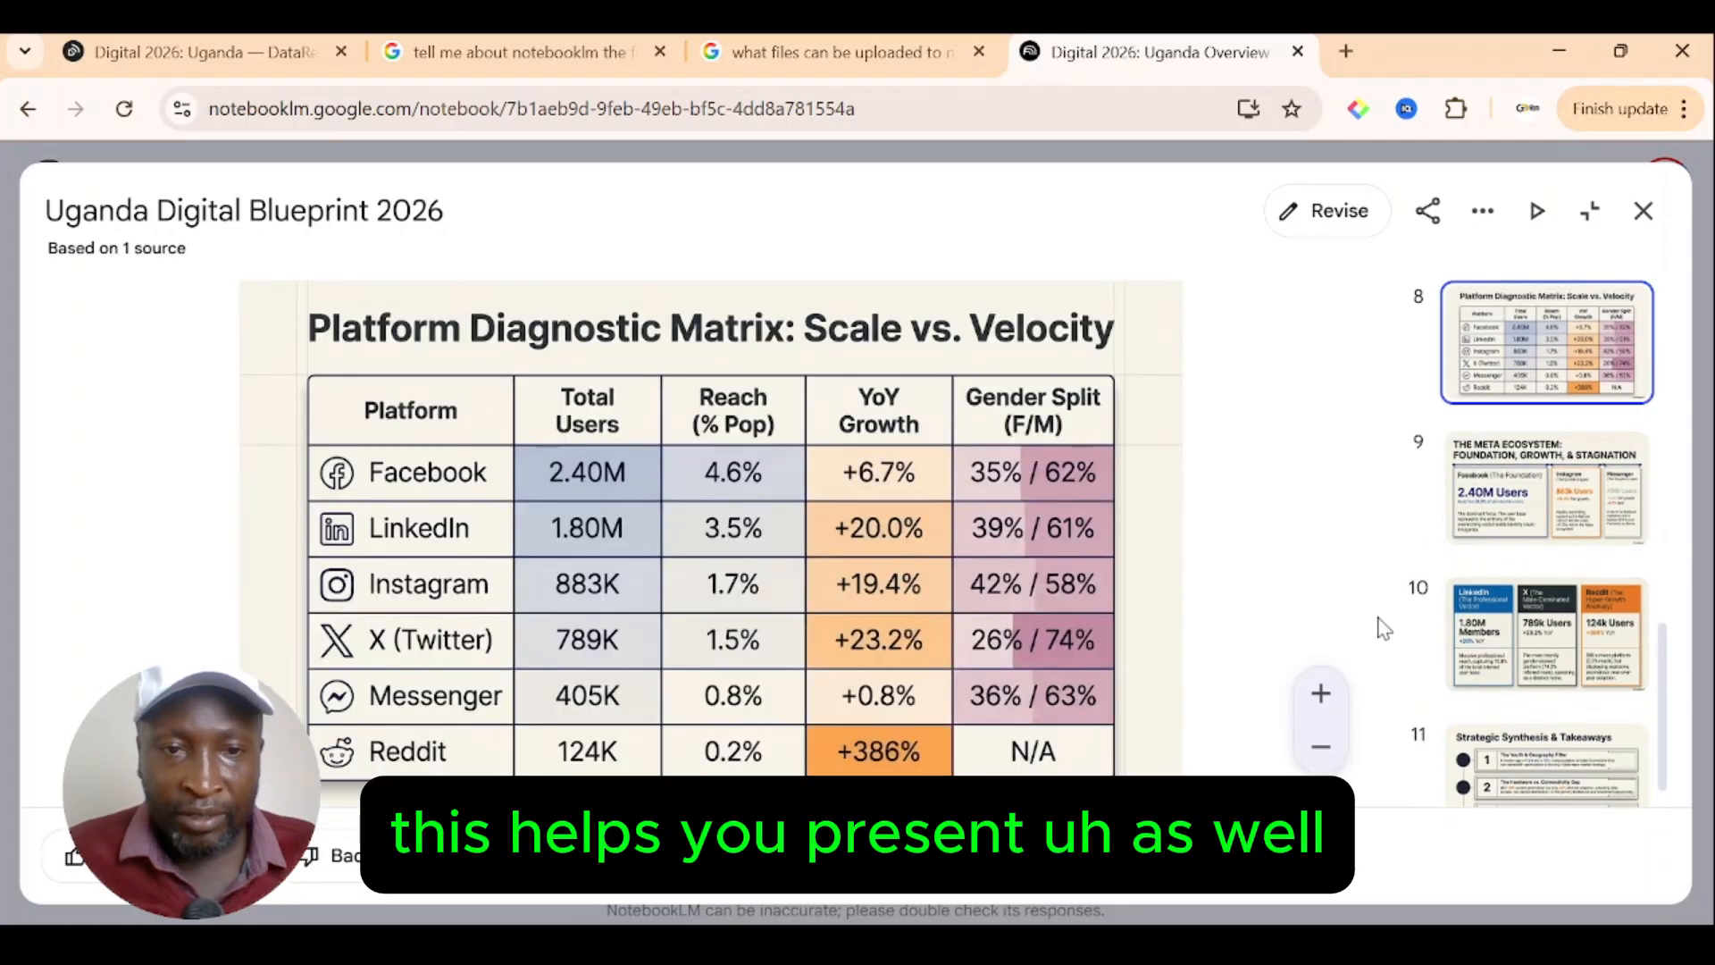
key("Up")
key("Up")
key("Up")
key("Up")
key("Up")
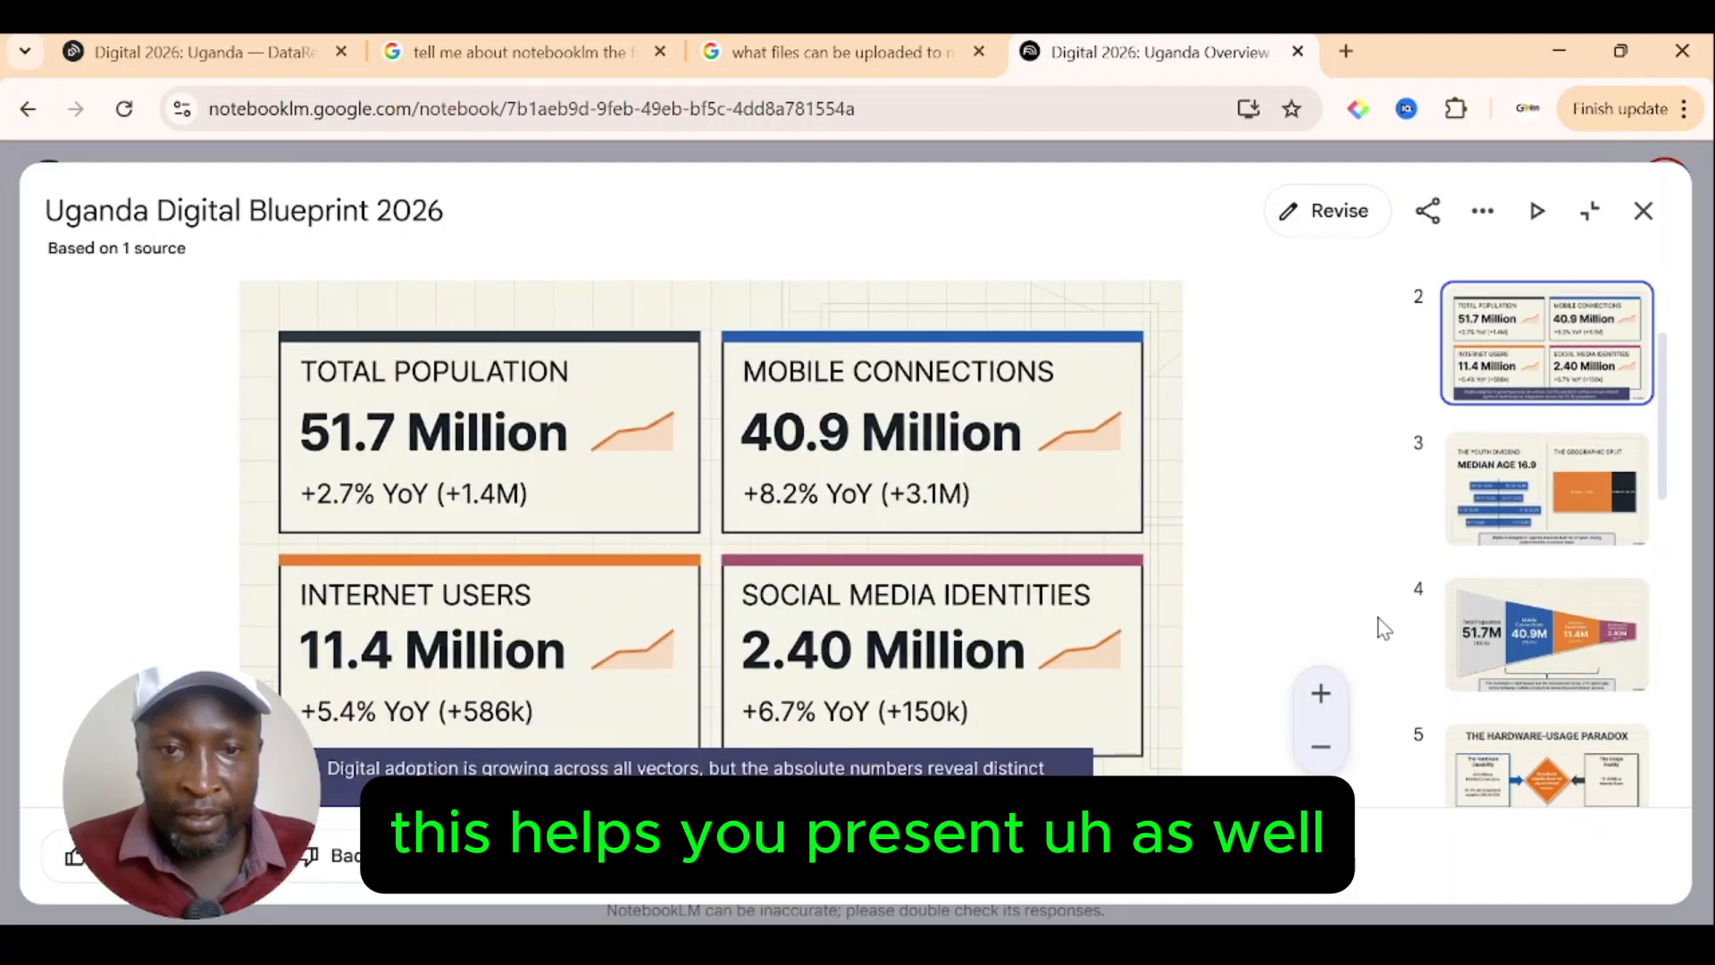
key("Down")
key("Down")
key("Down")
key("Down")
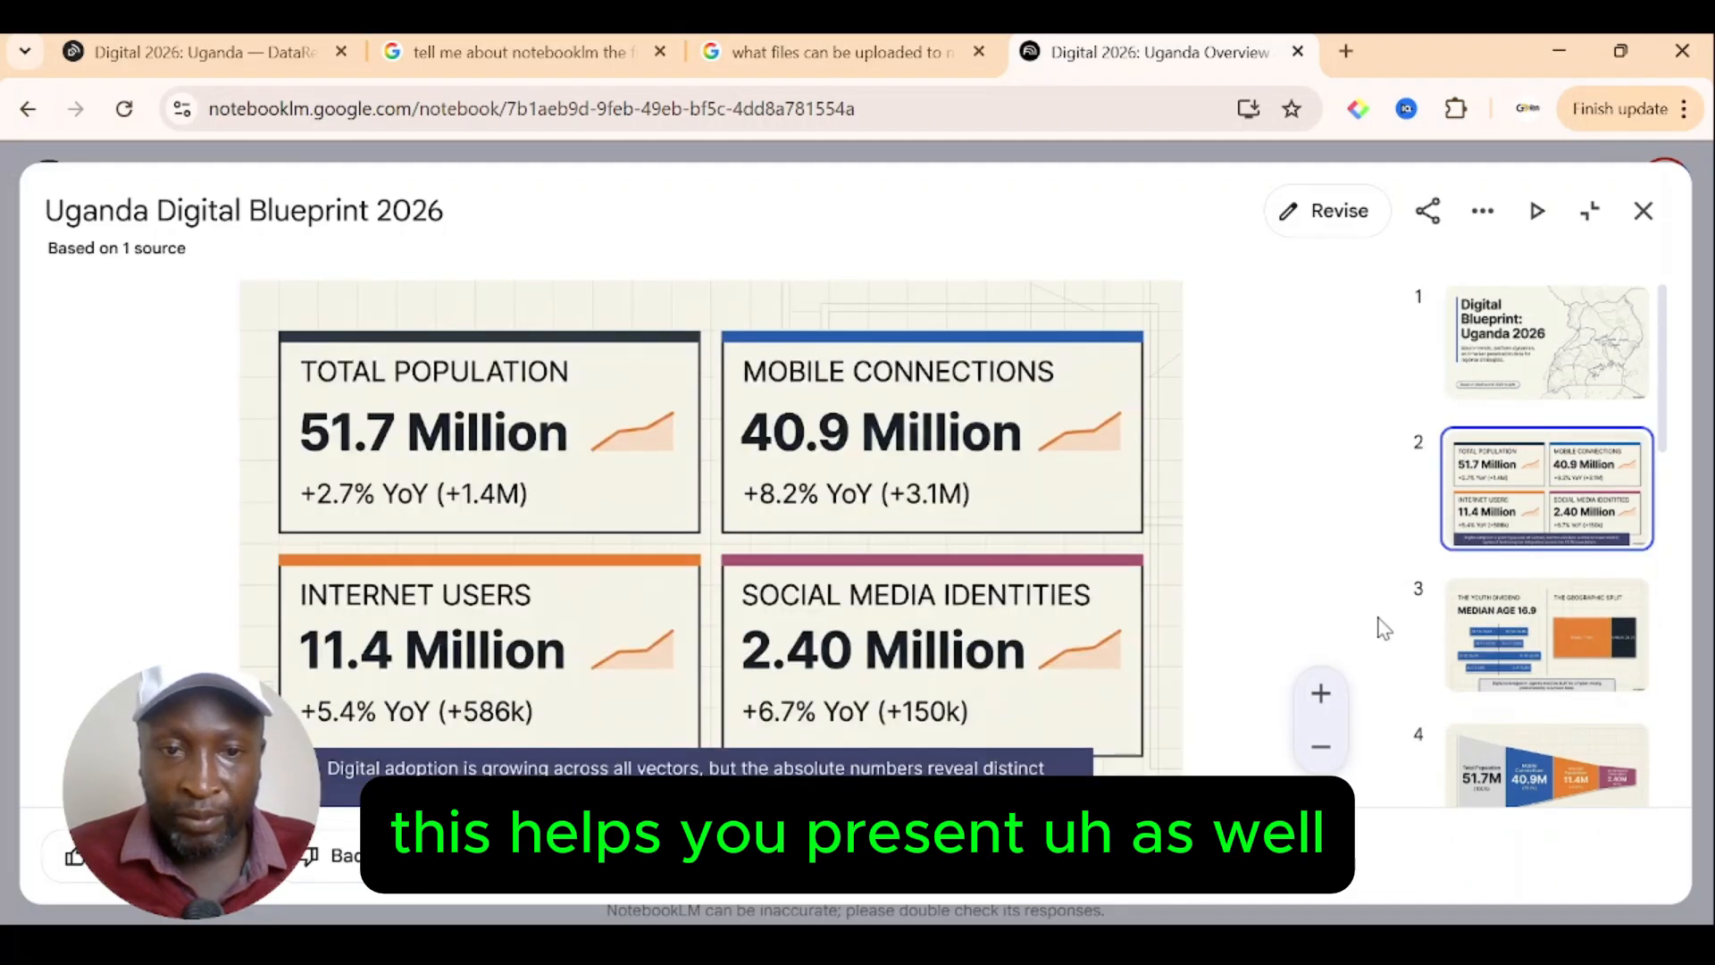
key("Down")
key("Down")
key("Down")
key("Down")
key("Down")
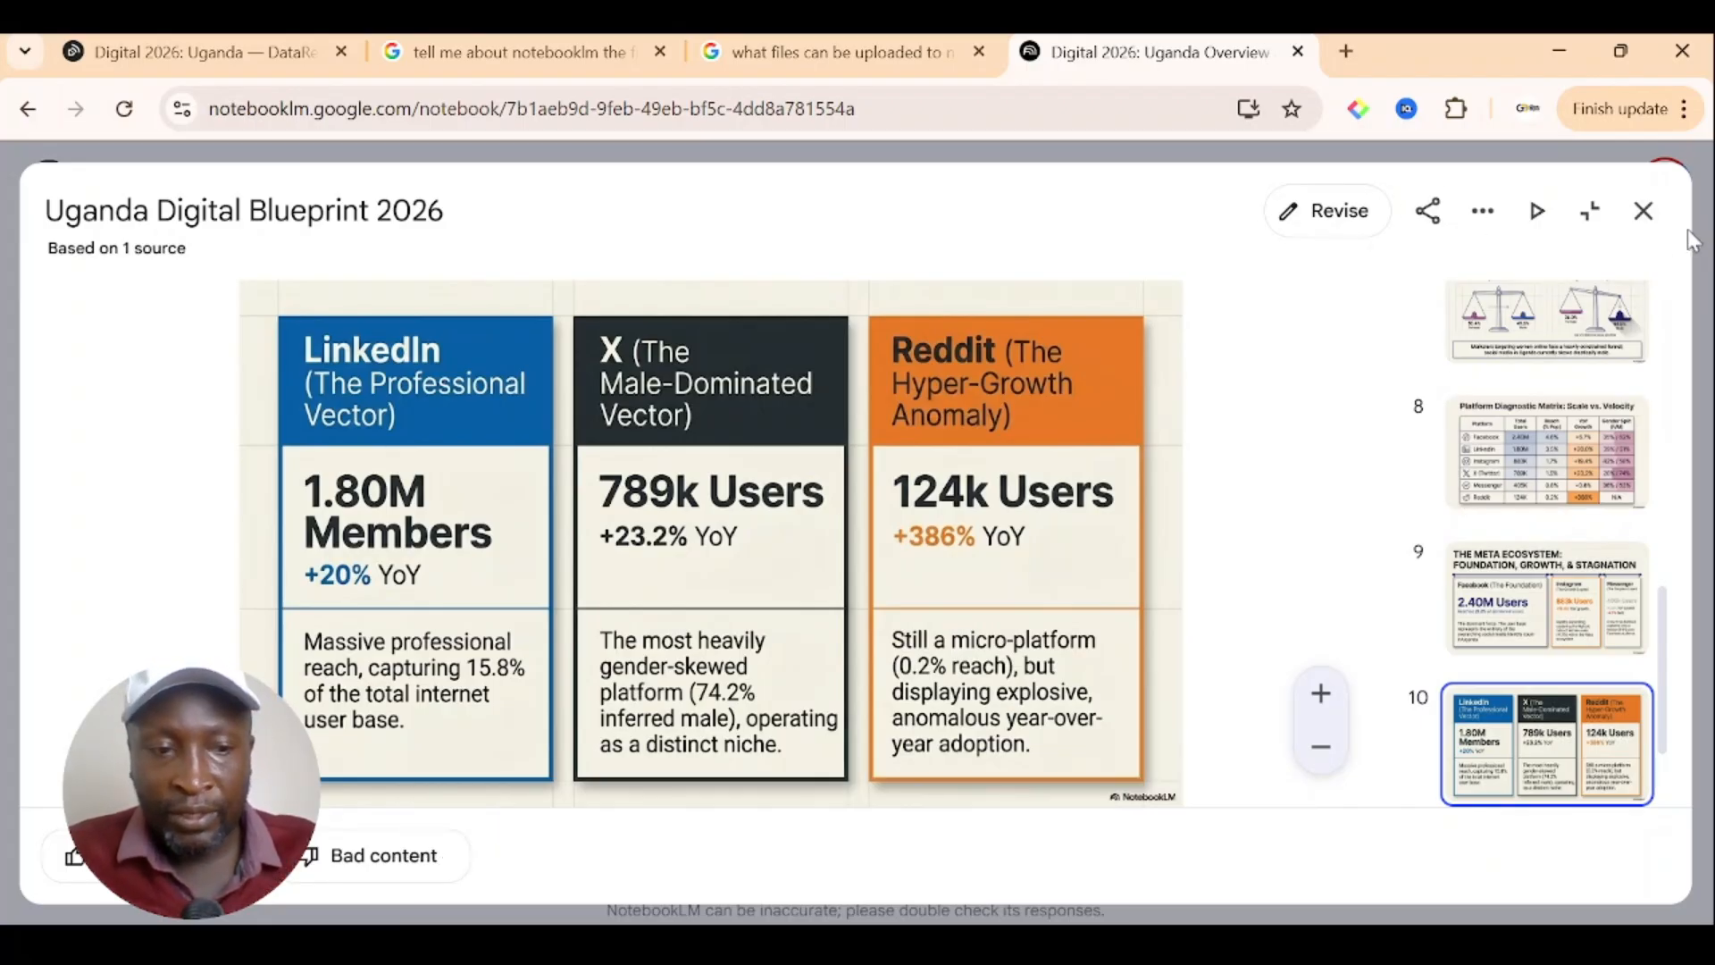
key("Escape")
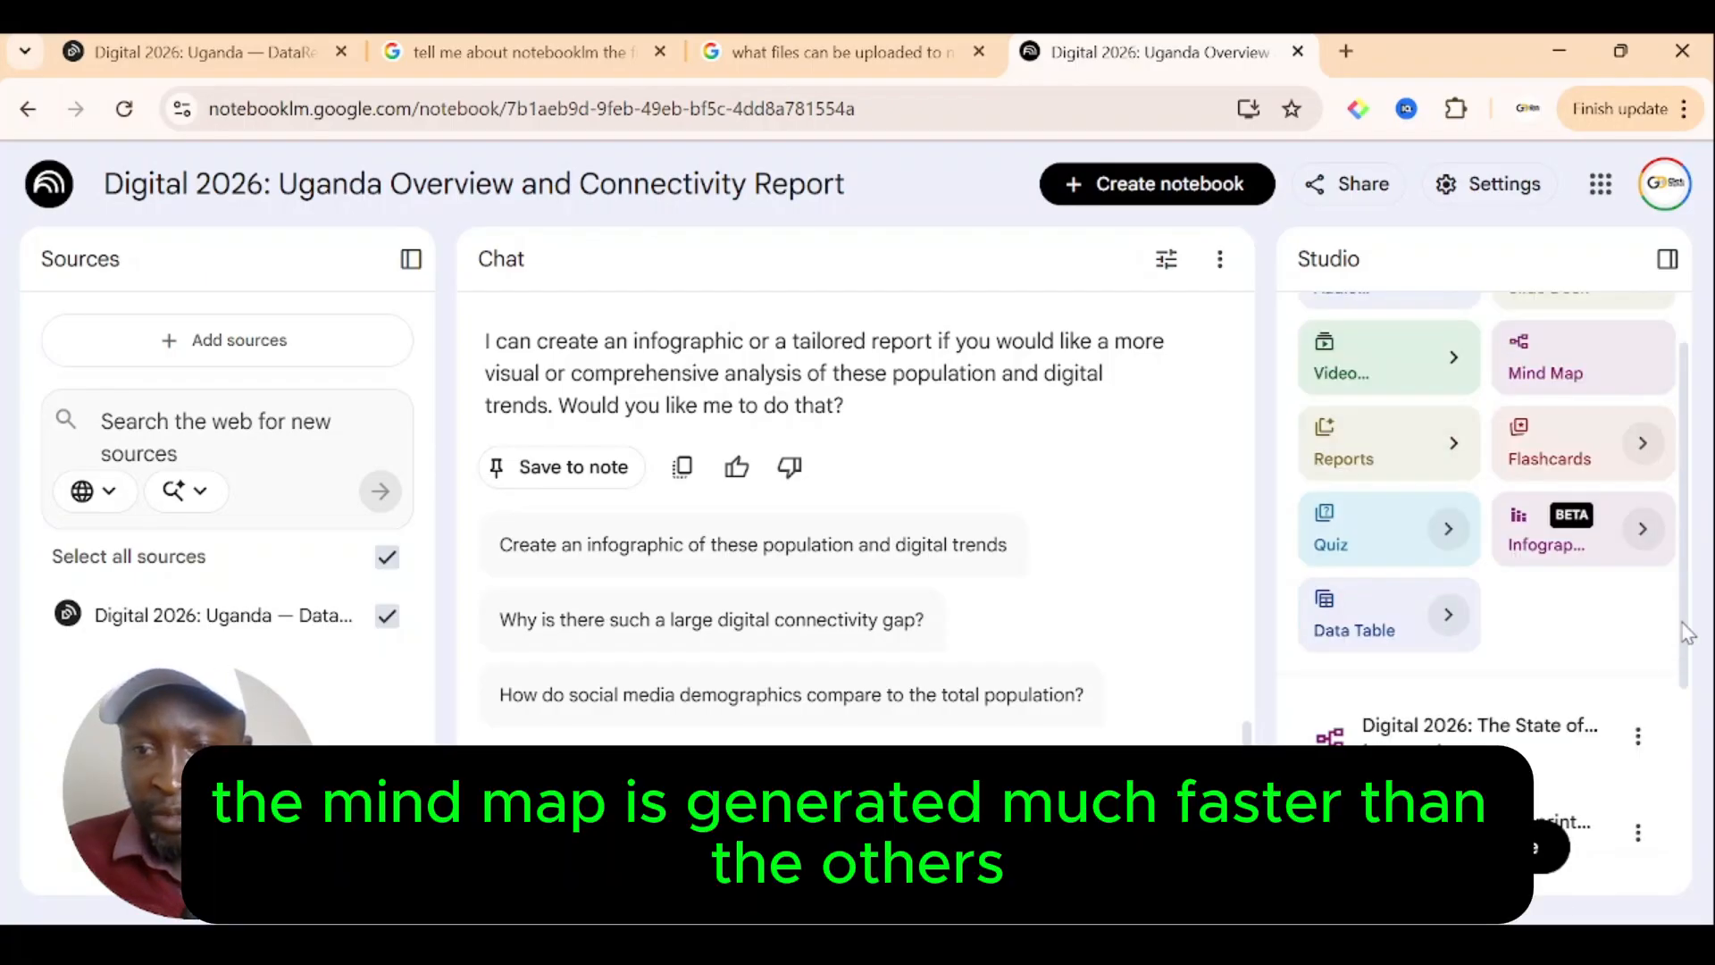
Step: Open the State of Connectivity in Uganda mind map and expand its population, mobile, internet, social media and Major Platforms branches one after another
scroll(1687, 632, "down", 1)
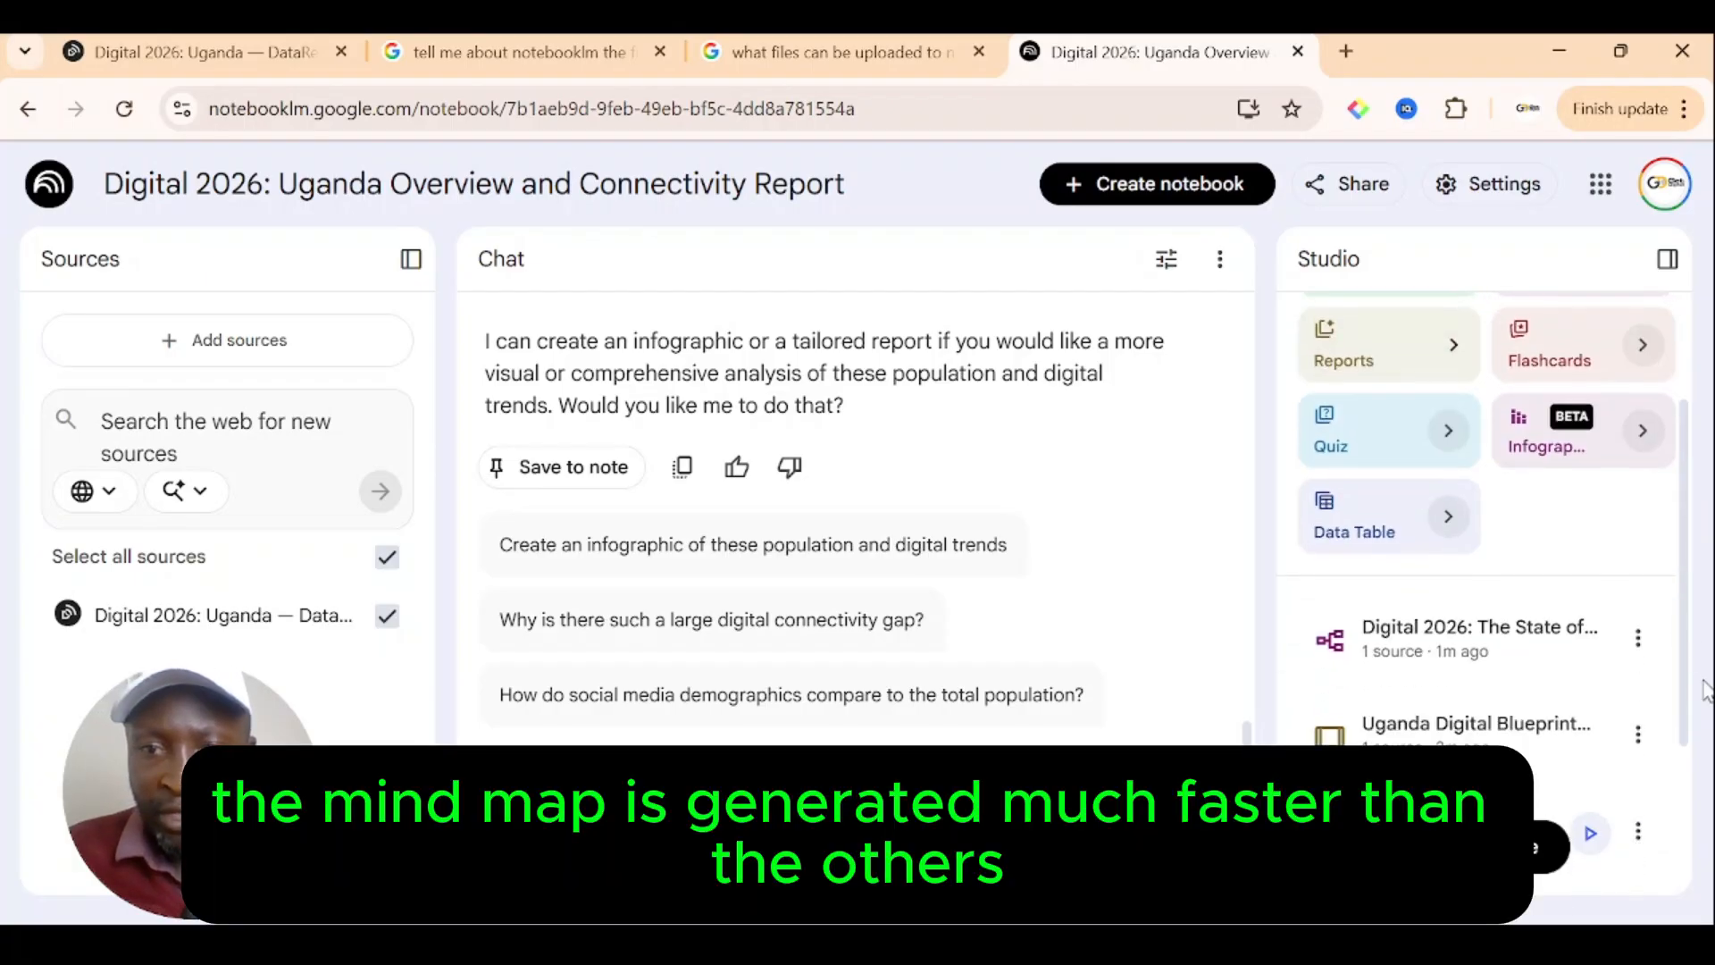
left_click(1479, 644)
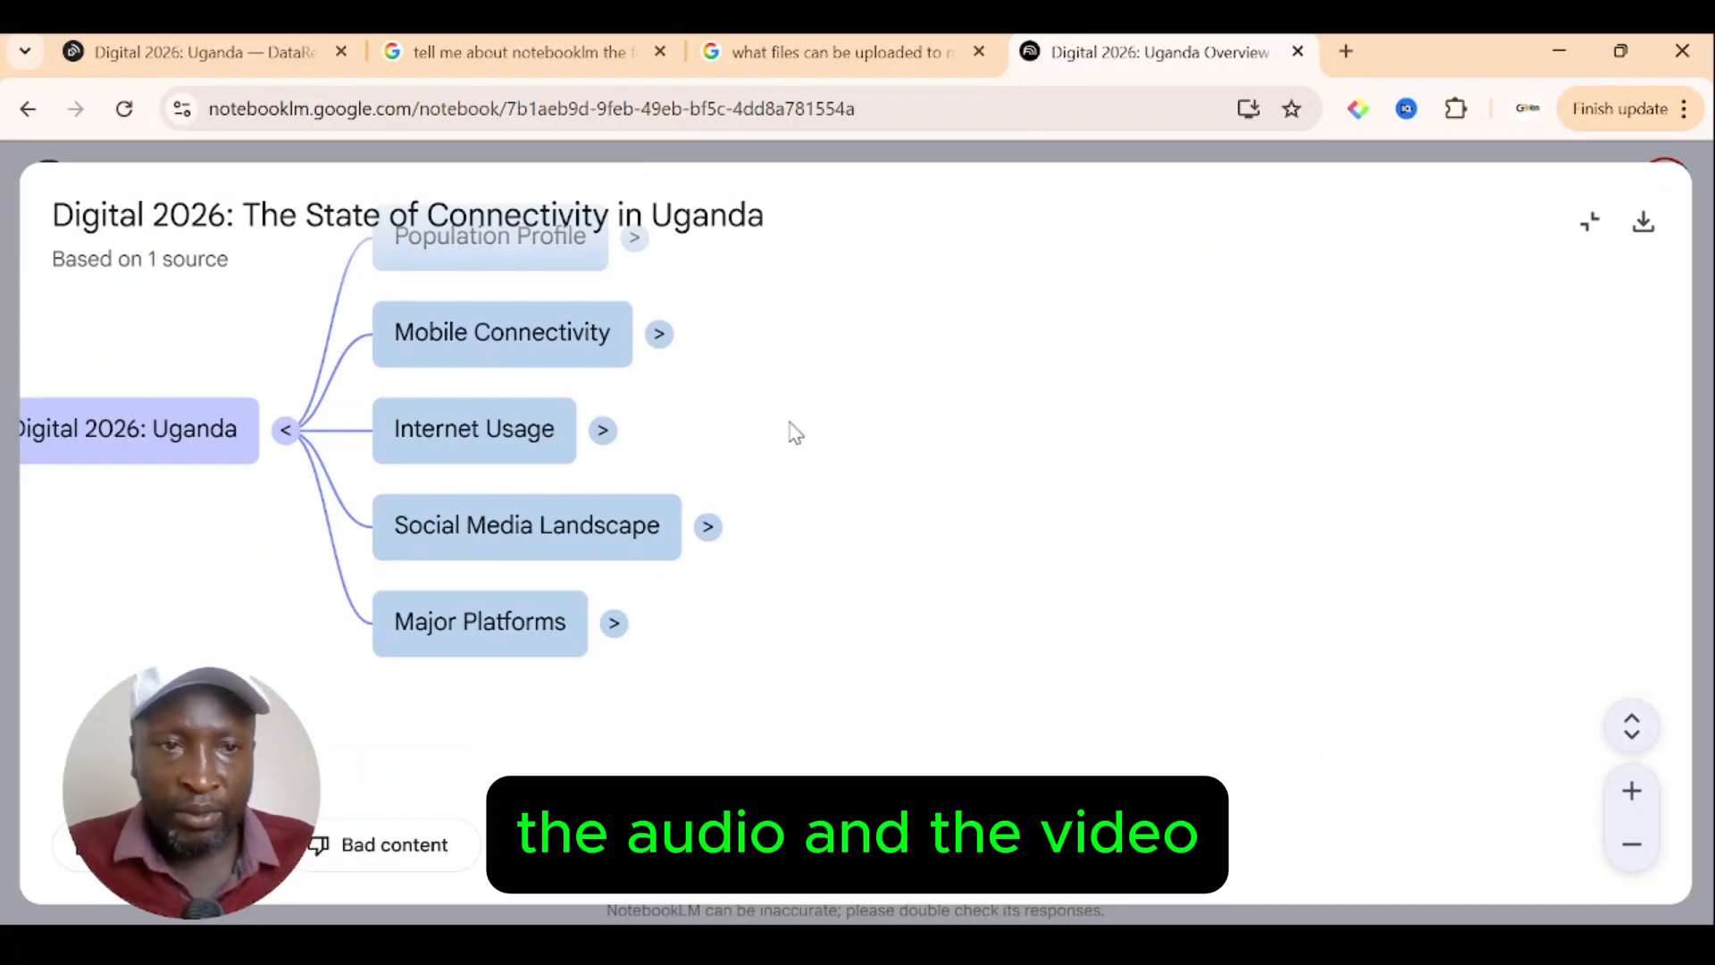
left_click_drag(607, 394, 929, 532)
left_click(969, 377)
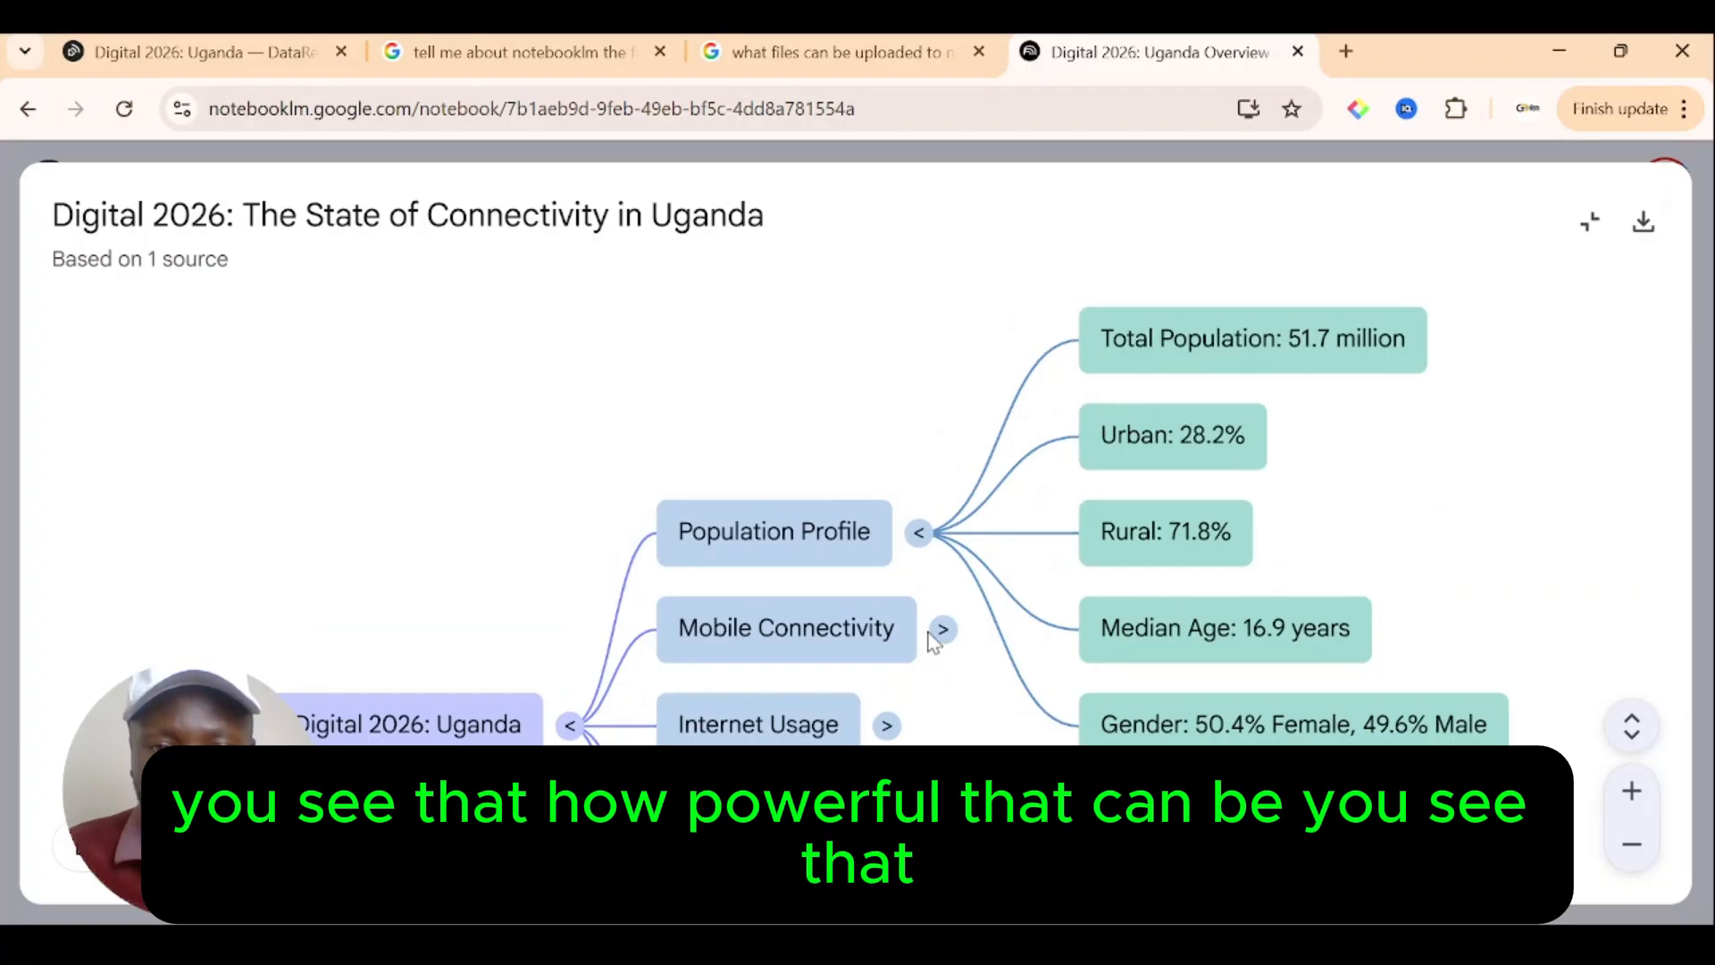
left_click(940, 631)
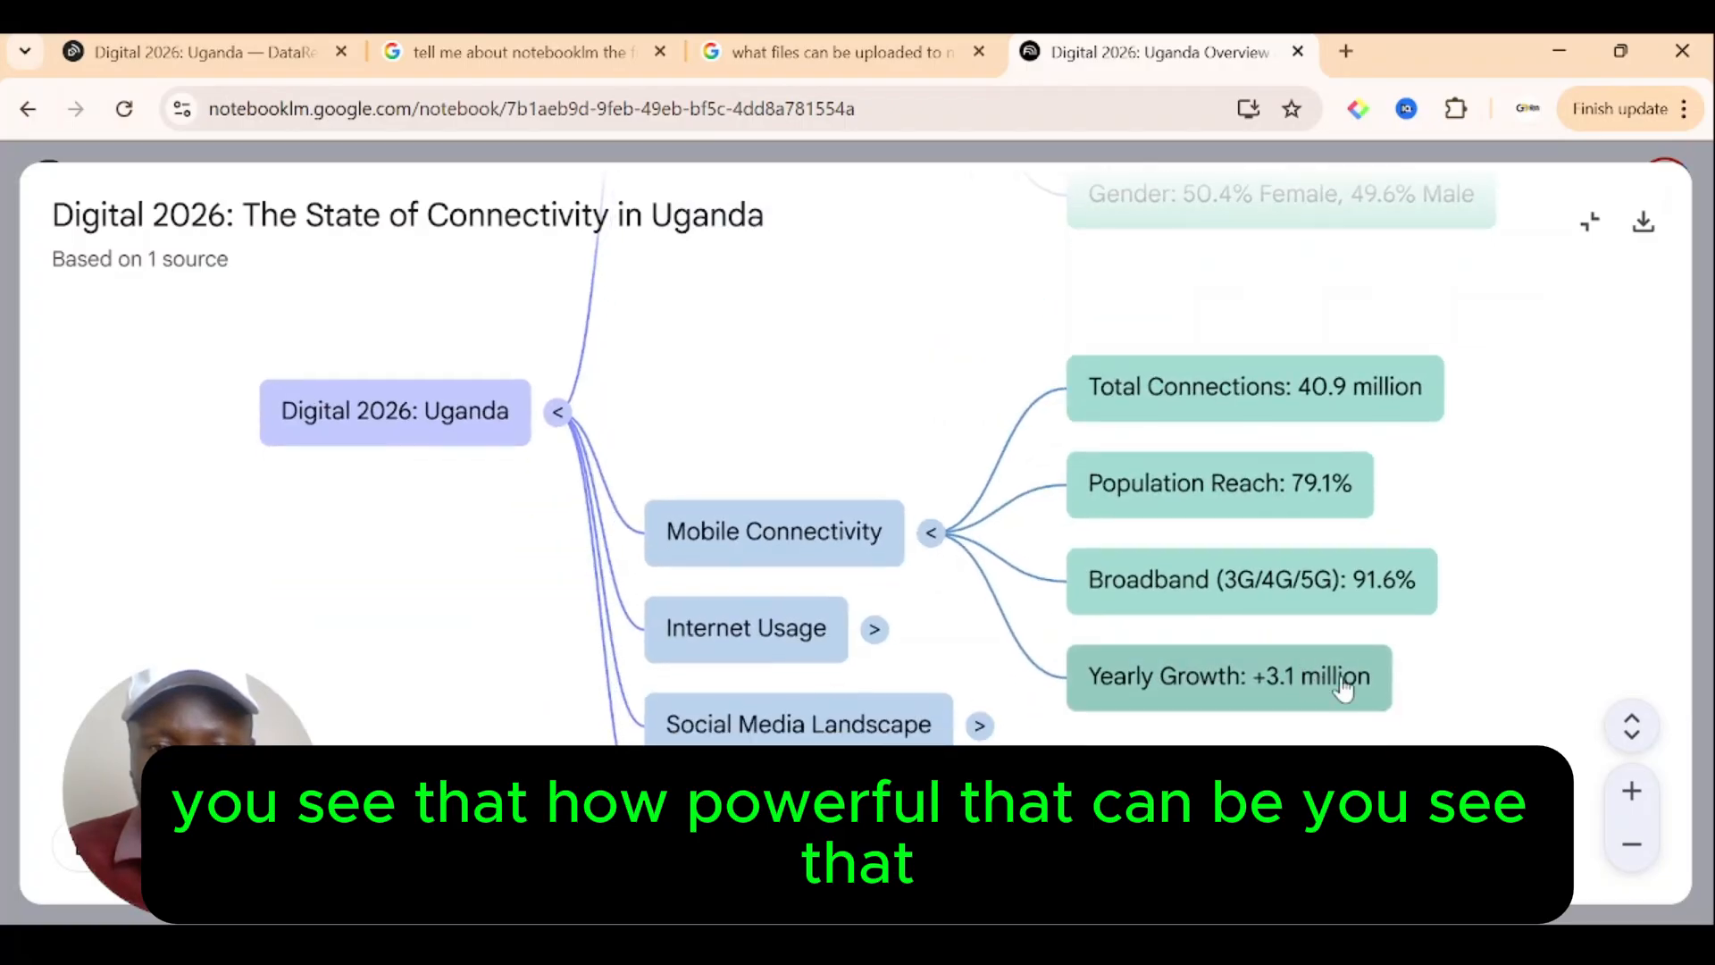
left_click(876, 629)
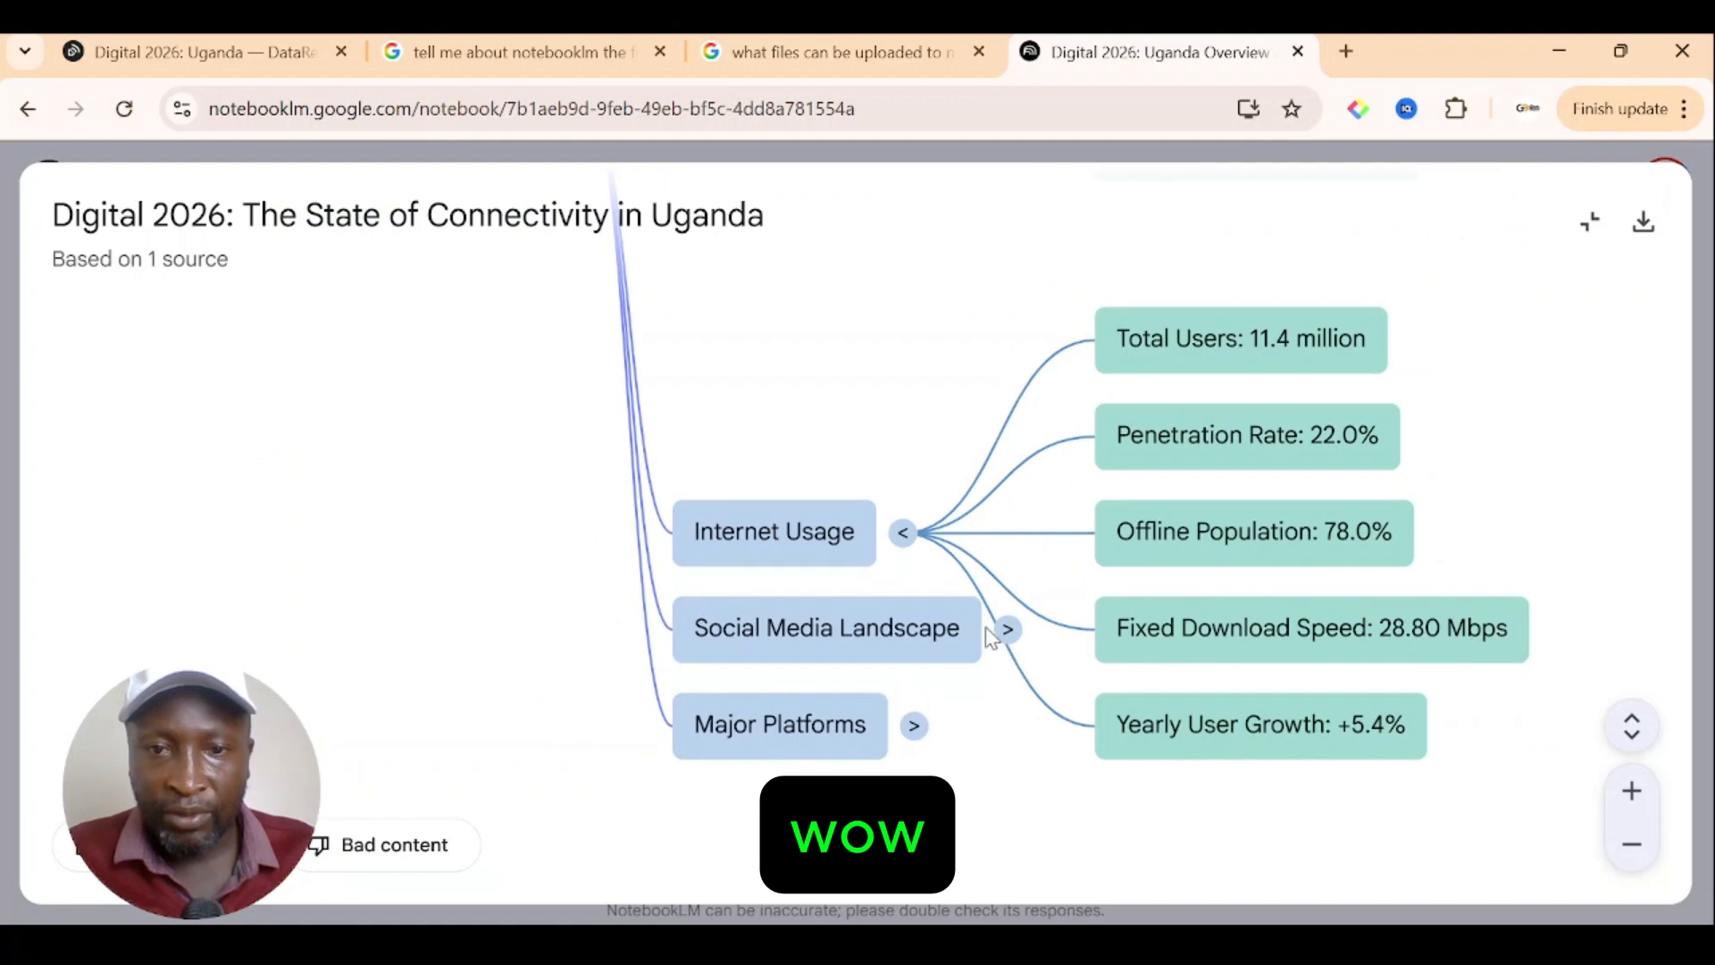
left_click(1007, 629)
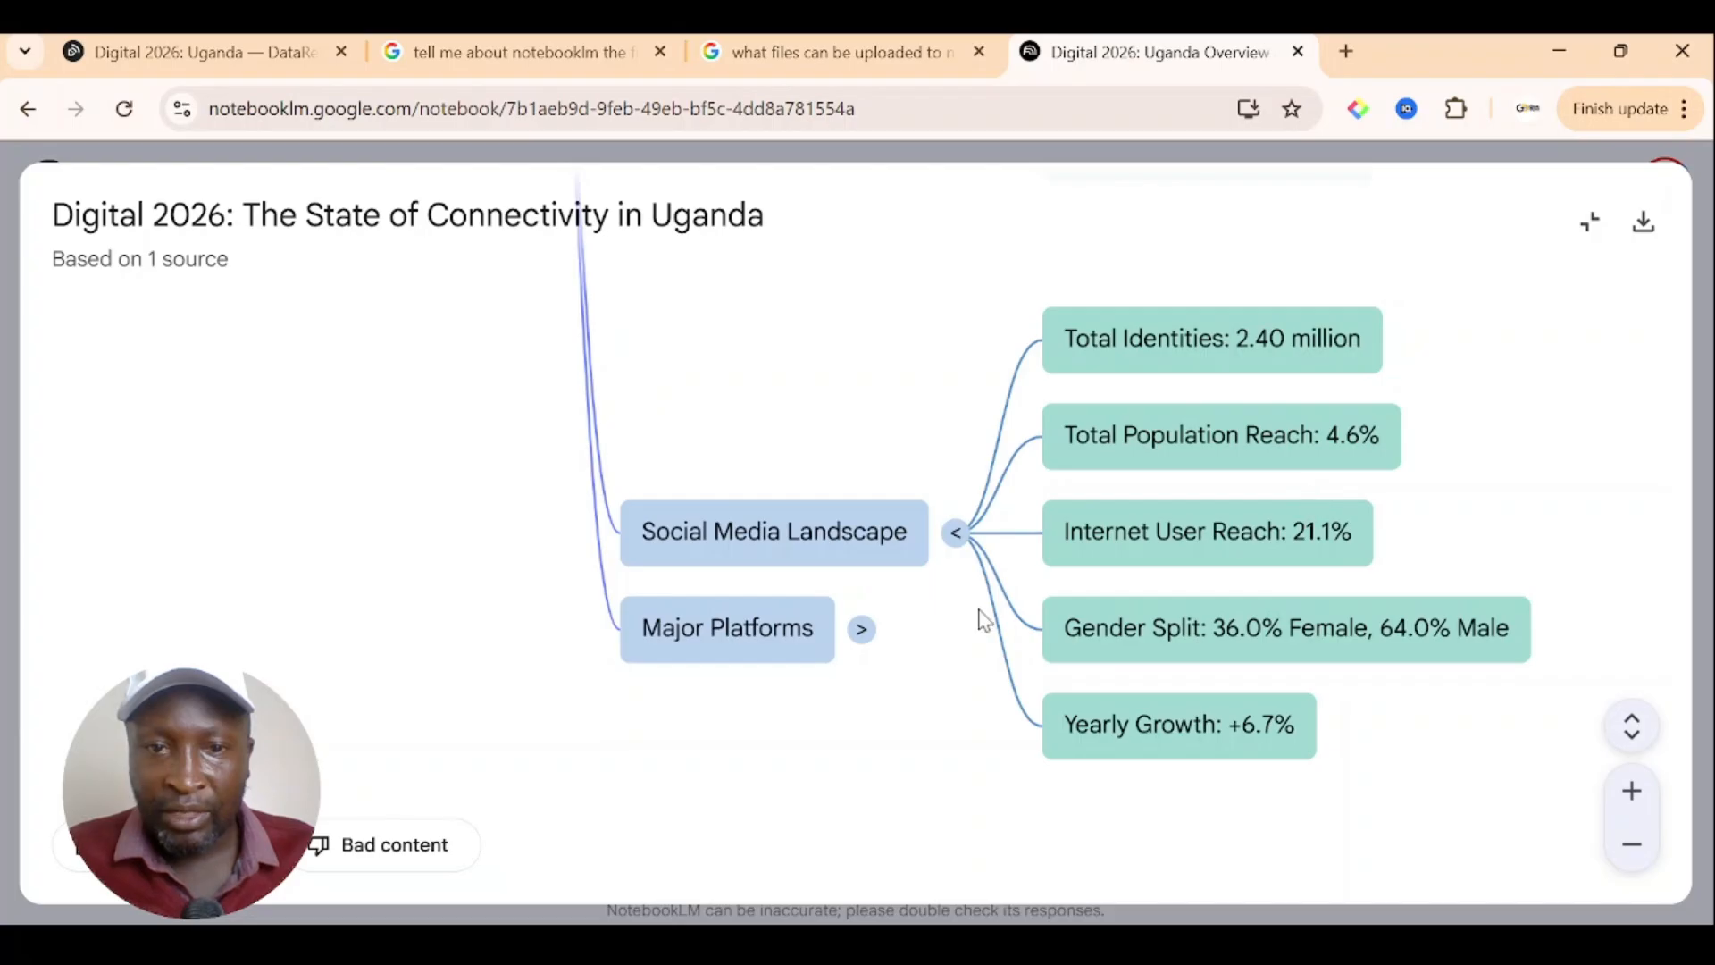
left_click(862, 629)
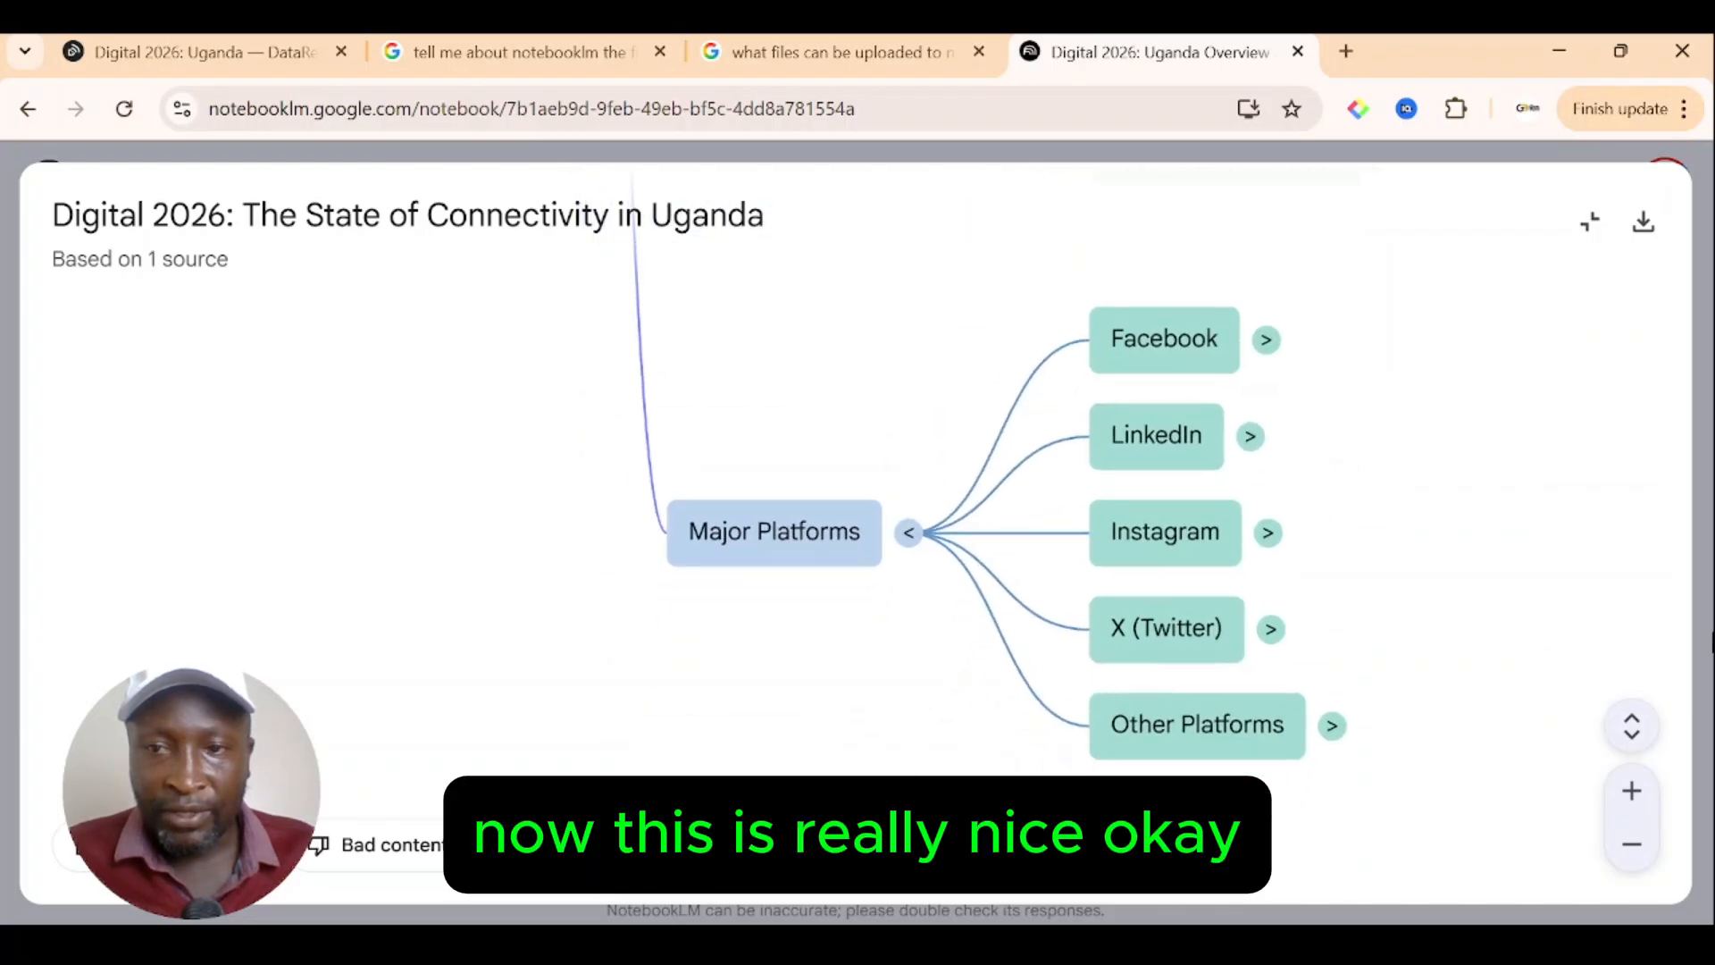
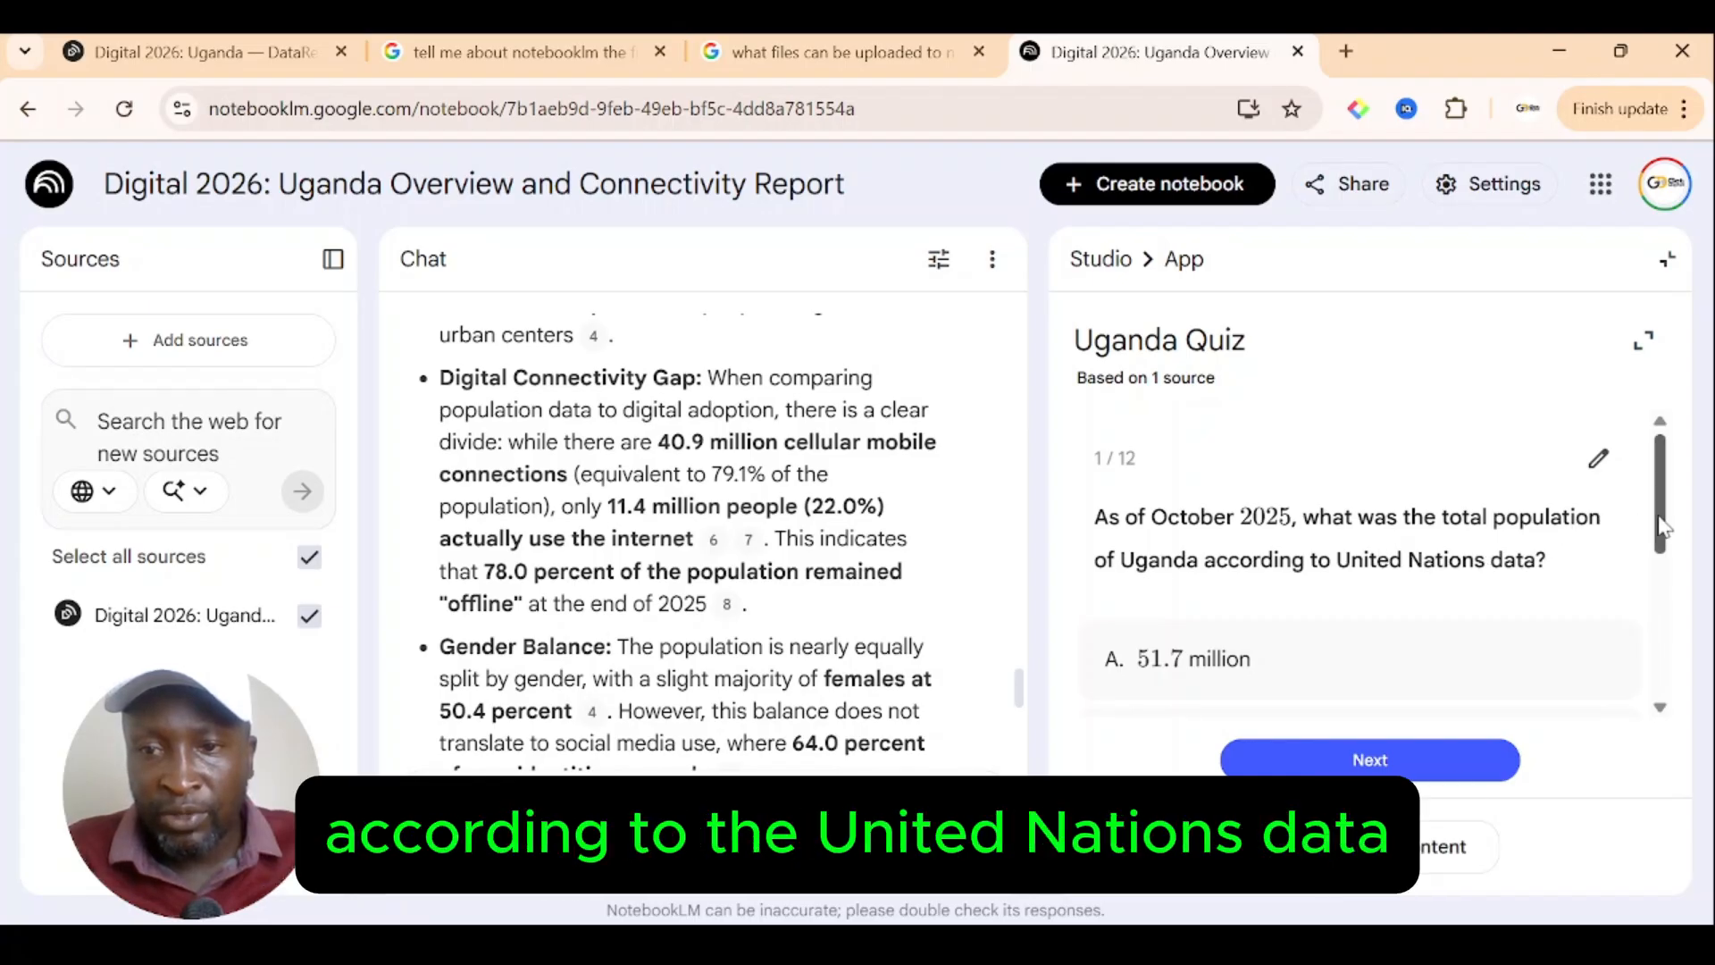
Step: Reveal the hint for question 1 of the Uganda Quiz and answer the total population question with 51.7 million
left_click_drag(1654, 509, 1696, 654)
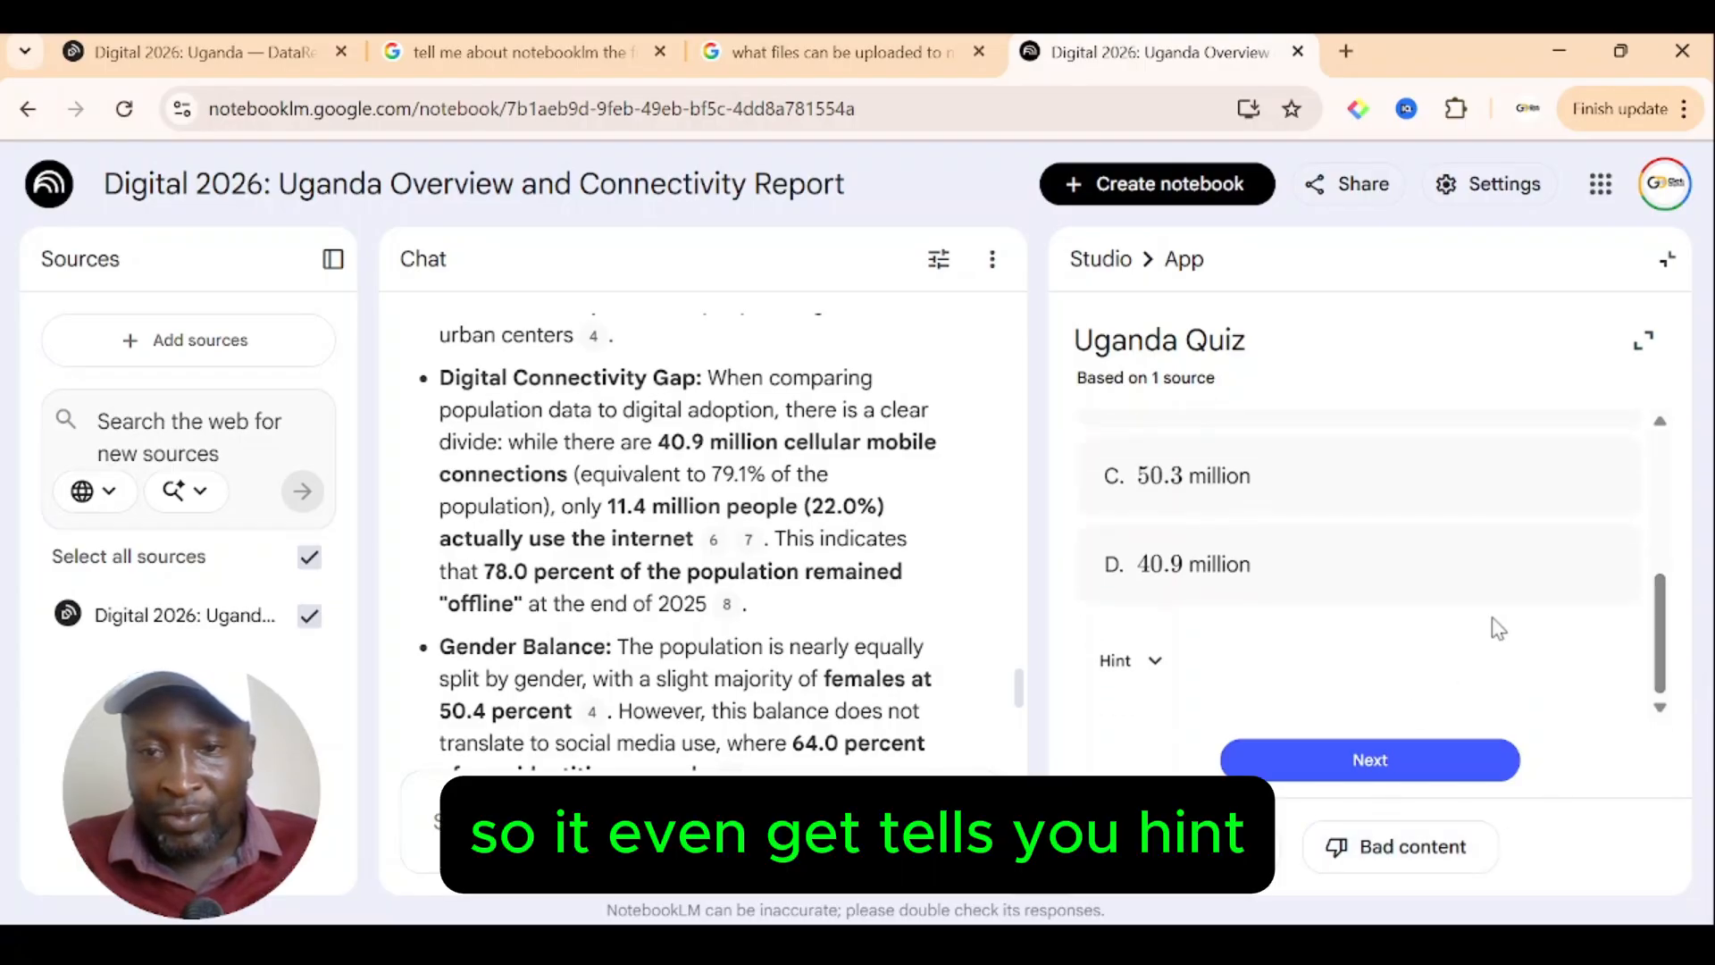
left_click(1133, 661)
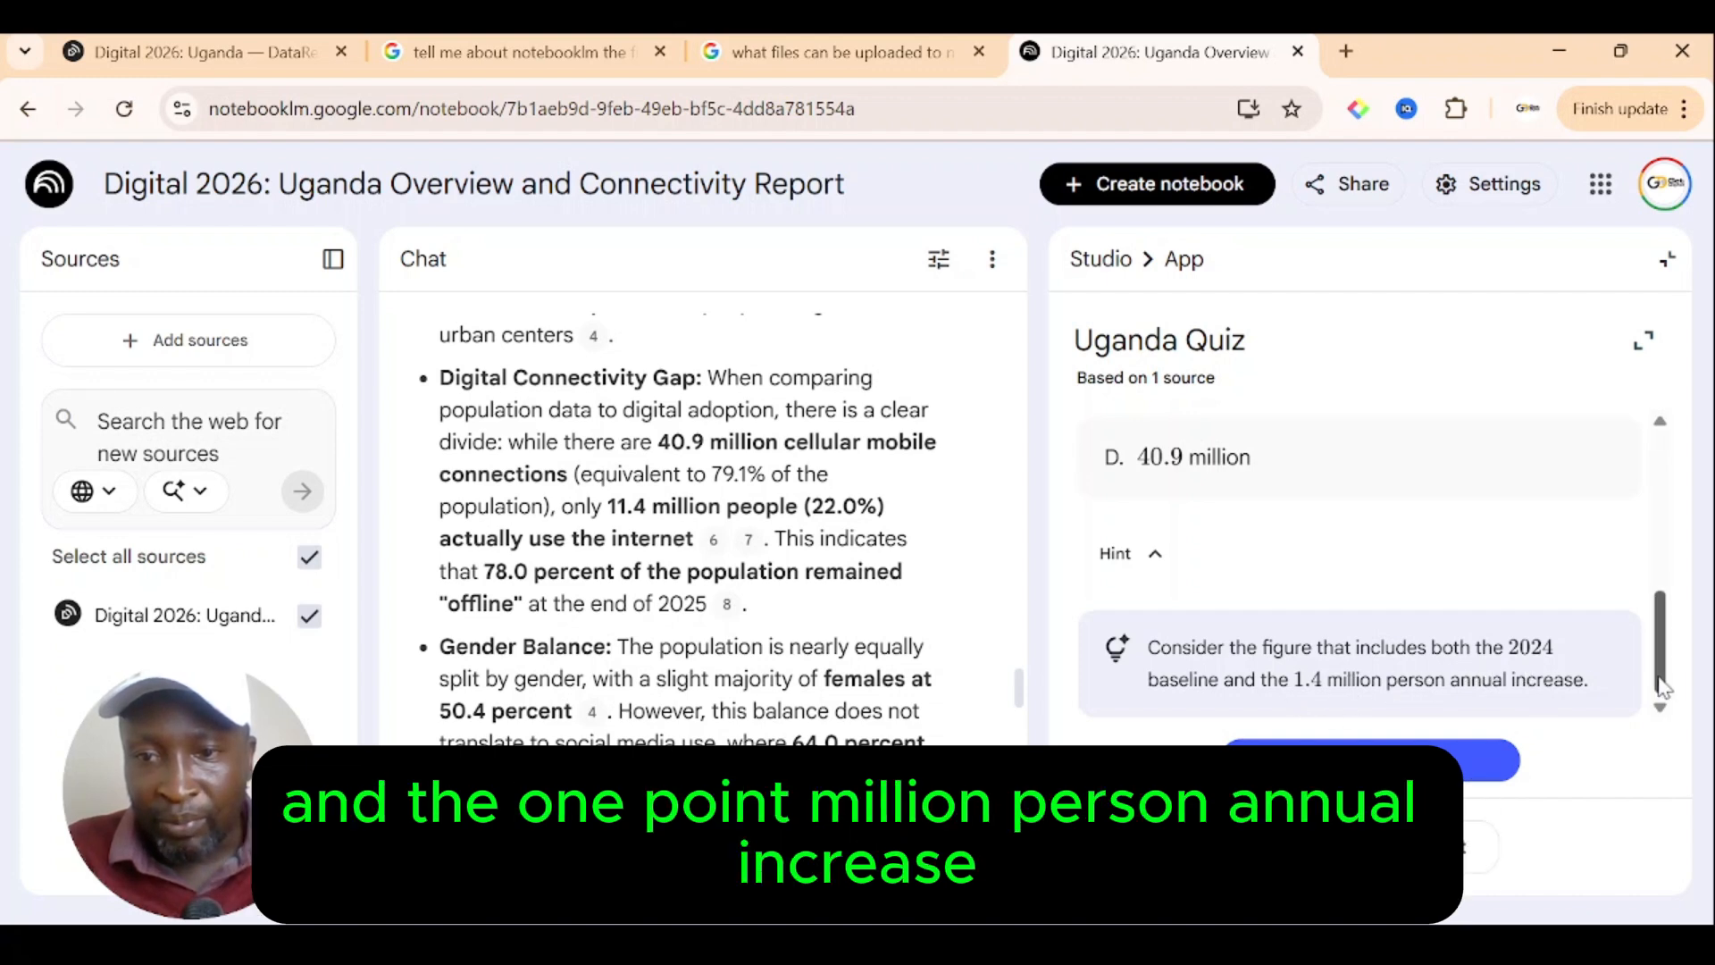
left_click_drag(1663, 683, 1656, 639)
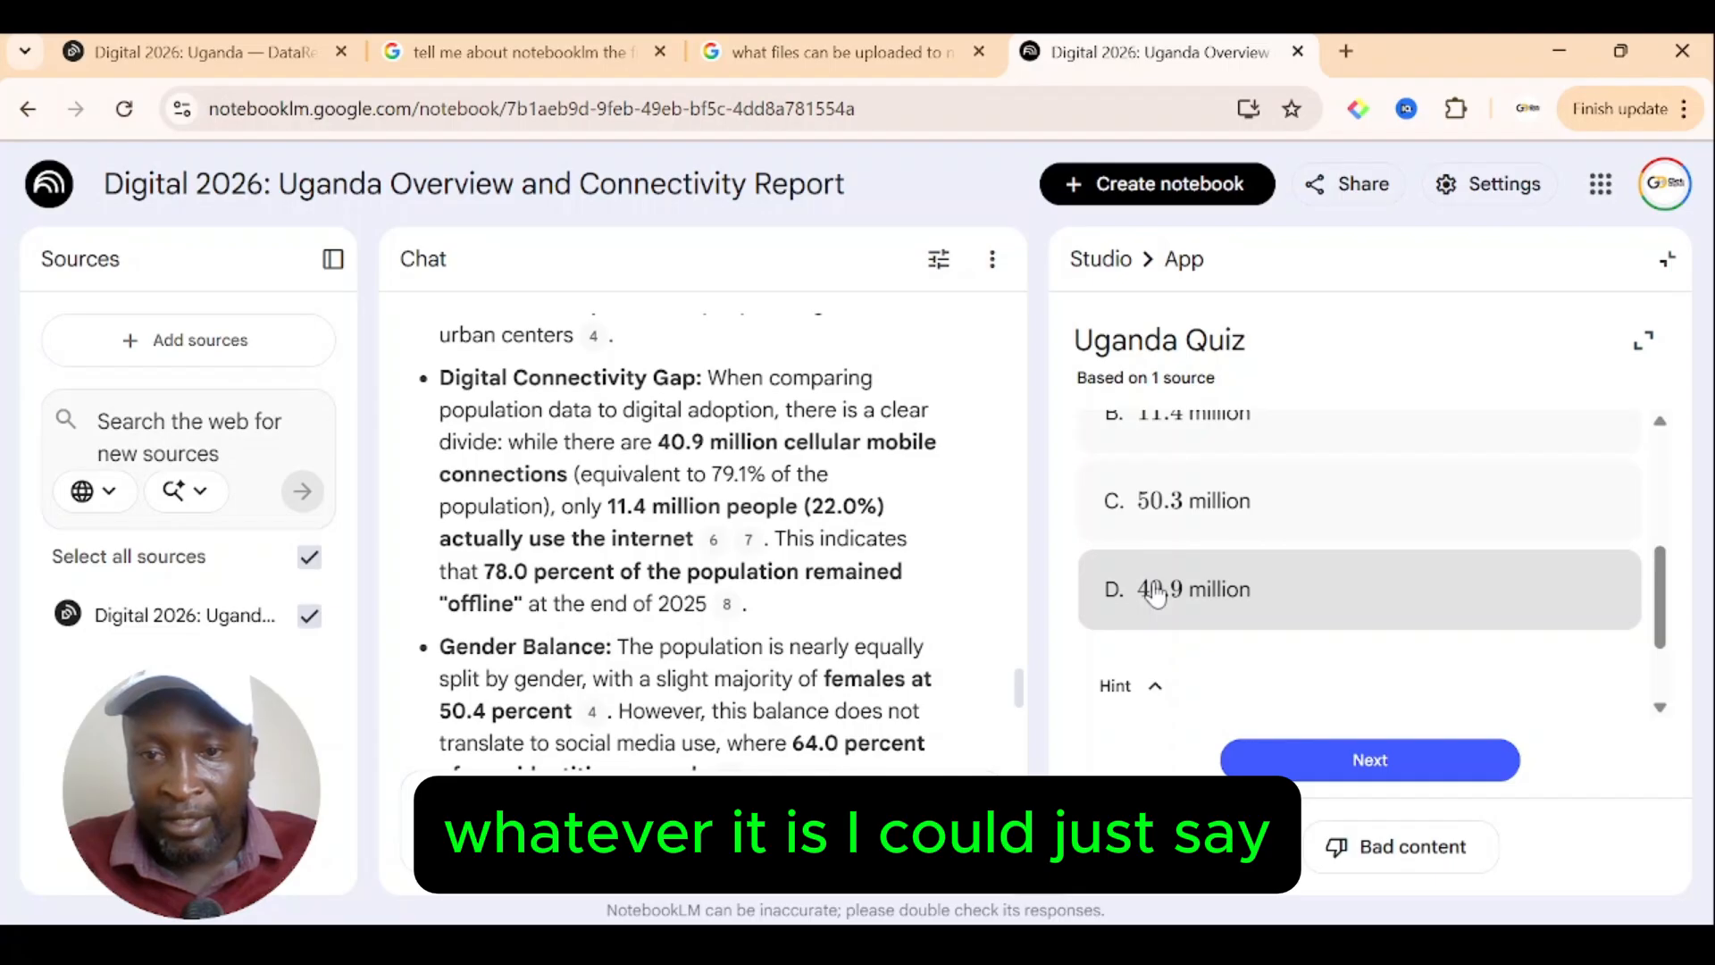
left_click_drag(1657, 625, 1654, 550)
left_click(1218, 540)
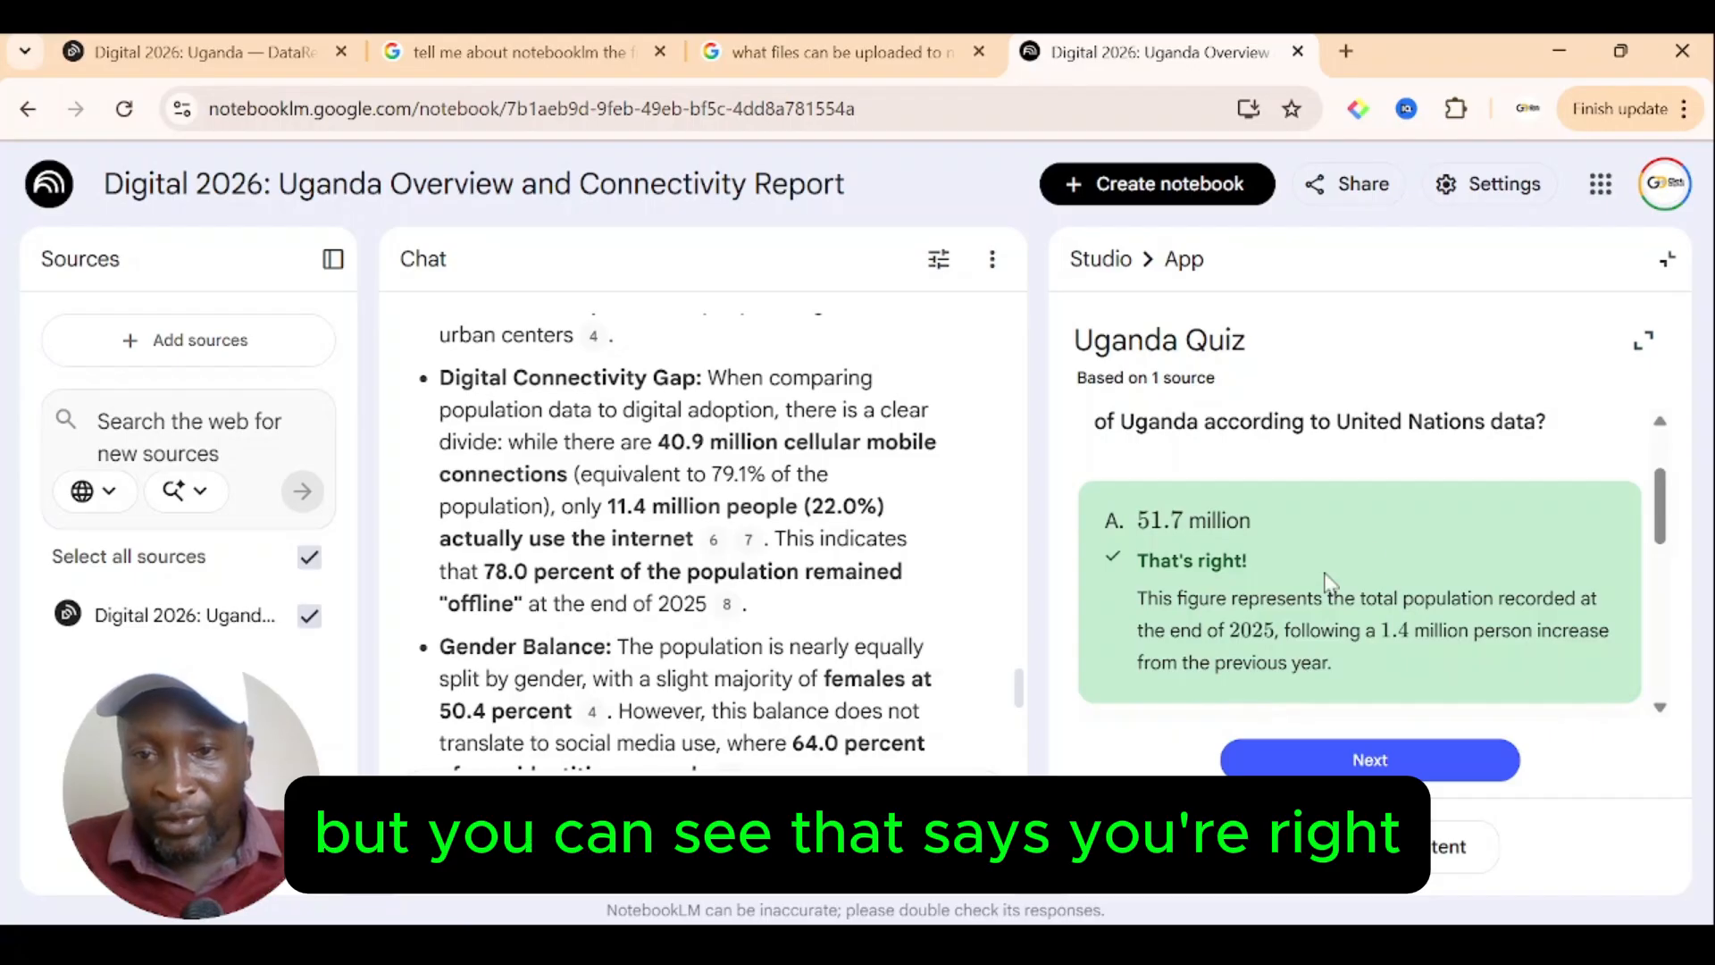
Step: Answer quiz question 2 on the median age with 16.9 and question 3 on the rural population share with 79.1%
left_click(1378, 762)
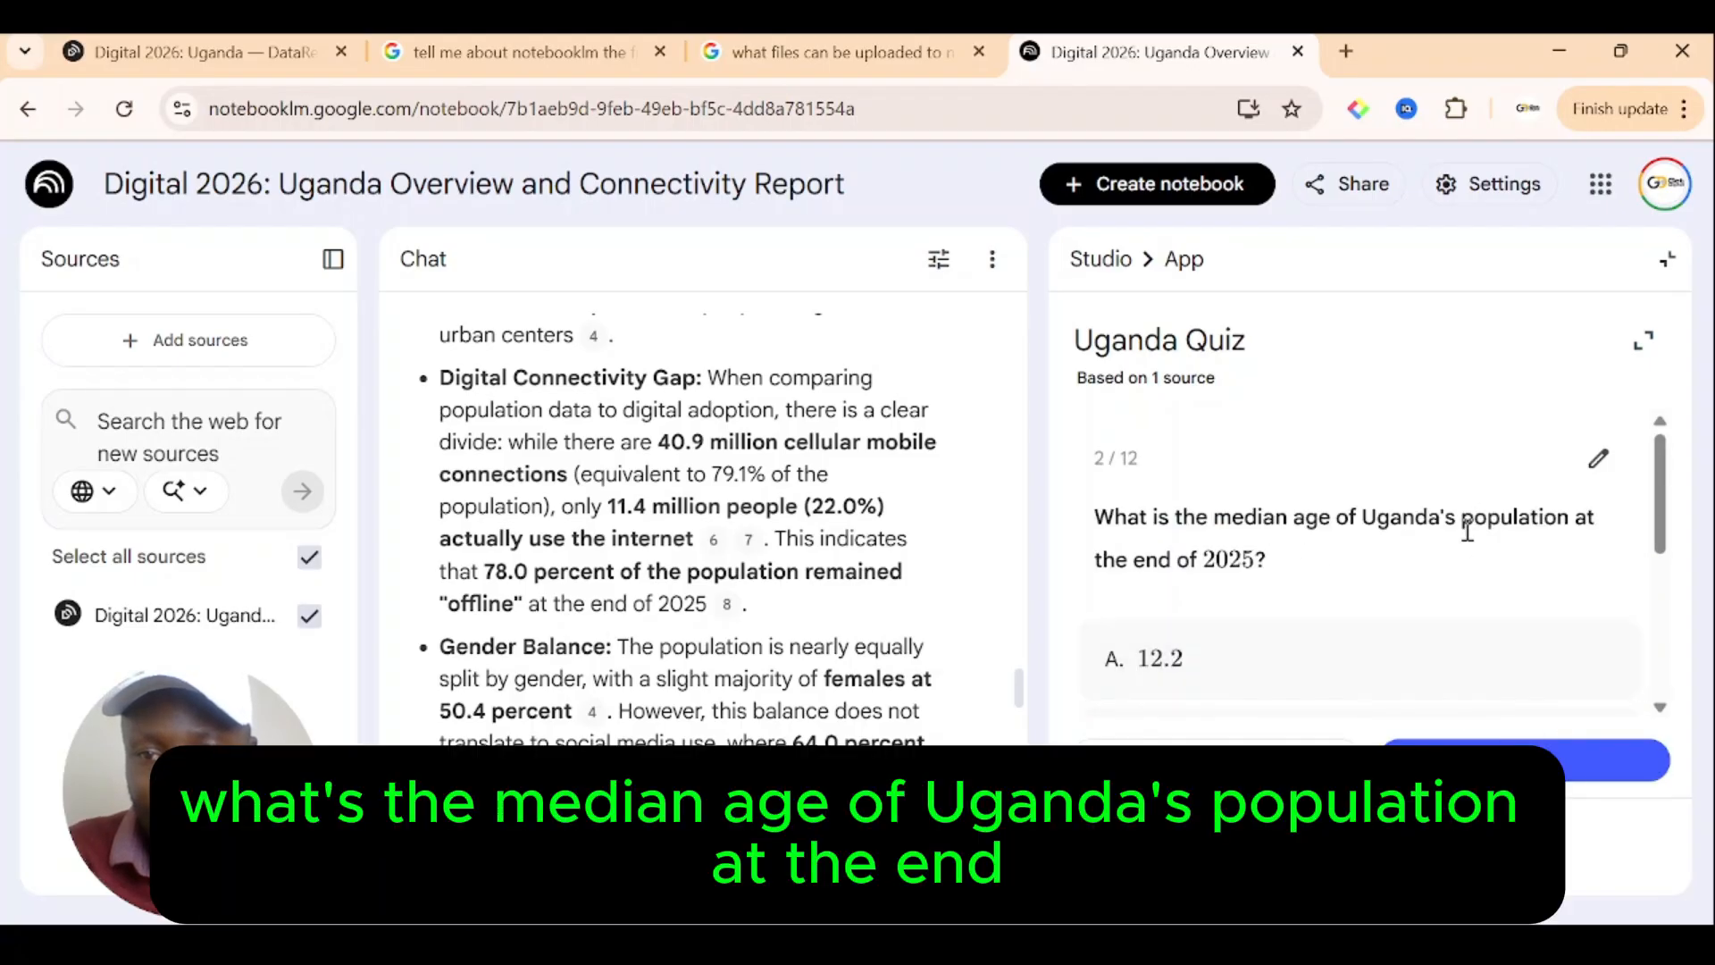
left_click_drag(1663, 526, 1454, 643)
left_click(1161, 547)
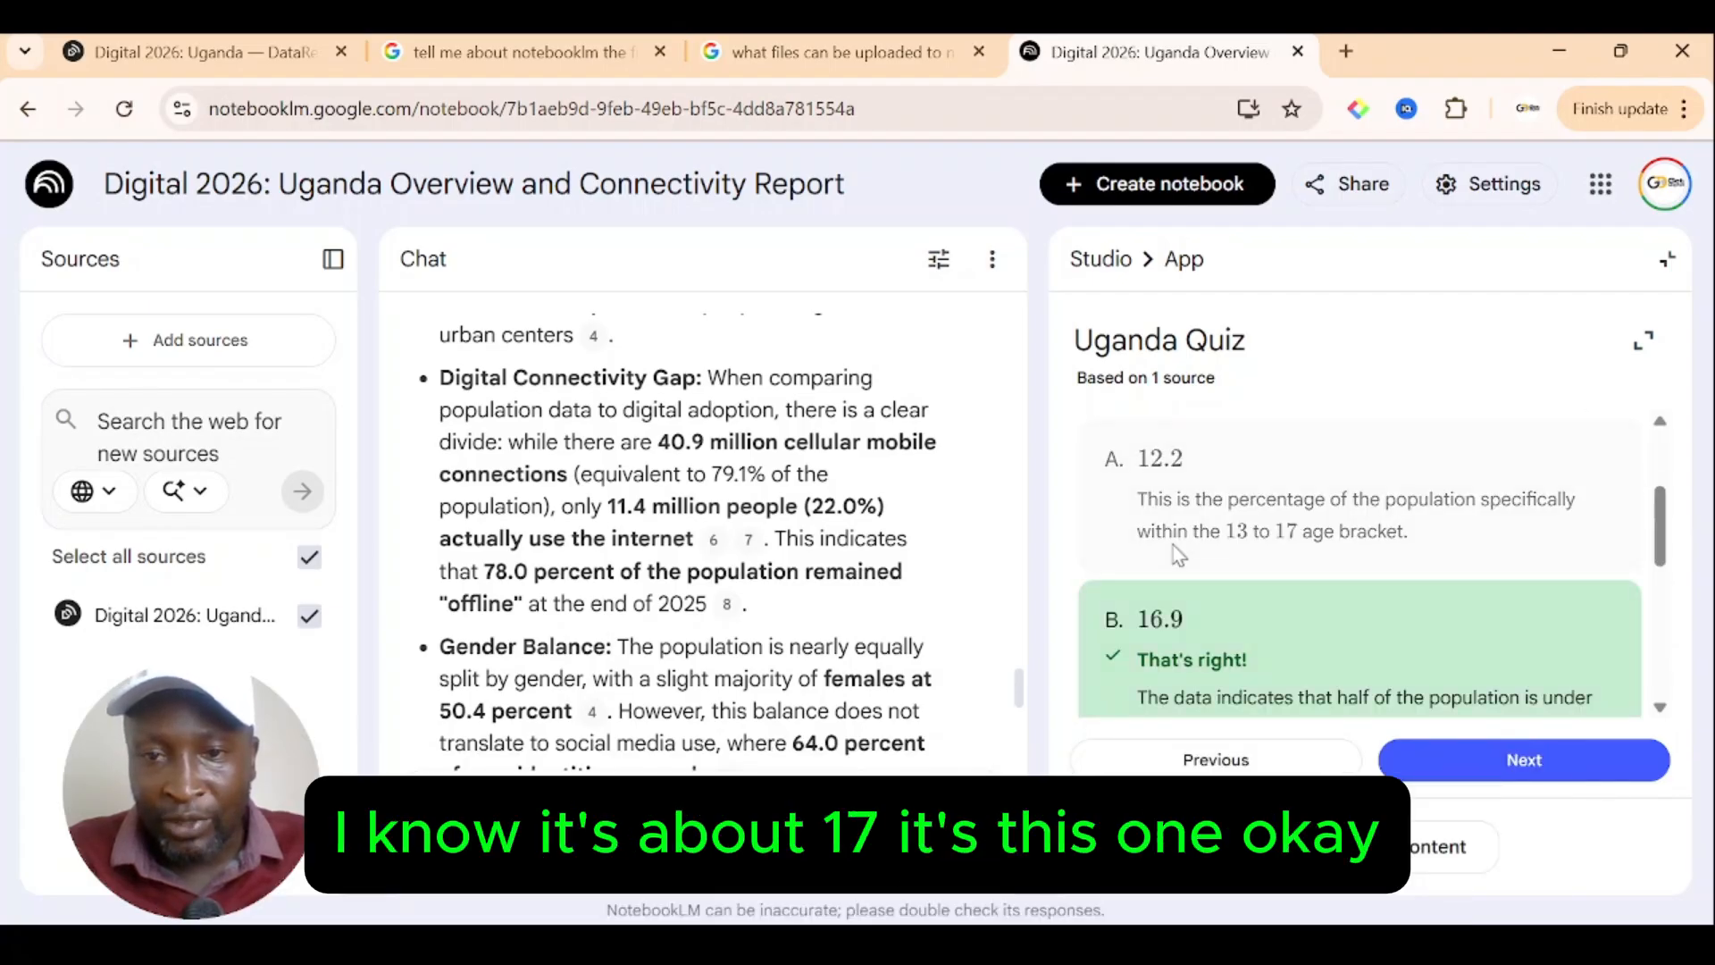
left_click(1479, 760)
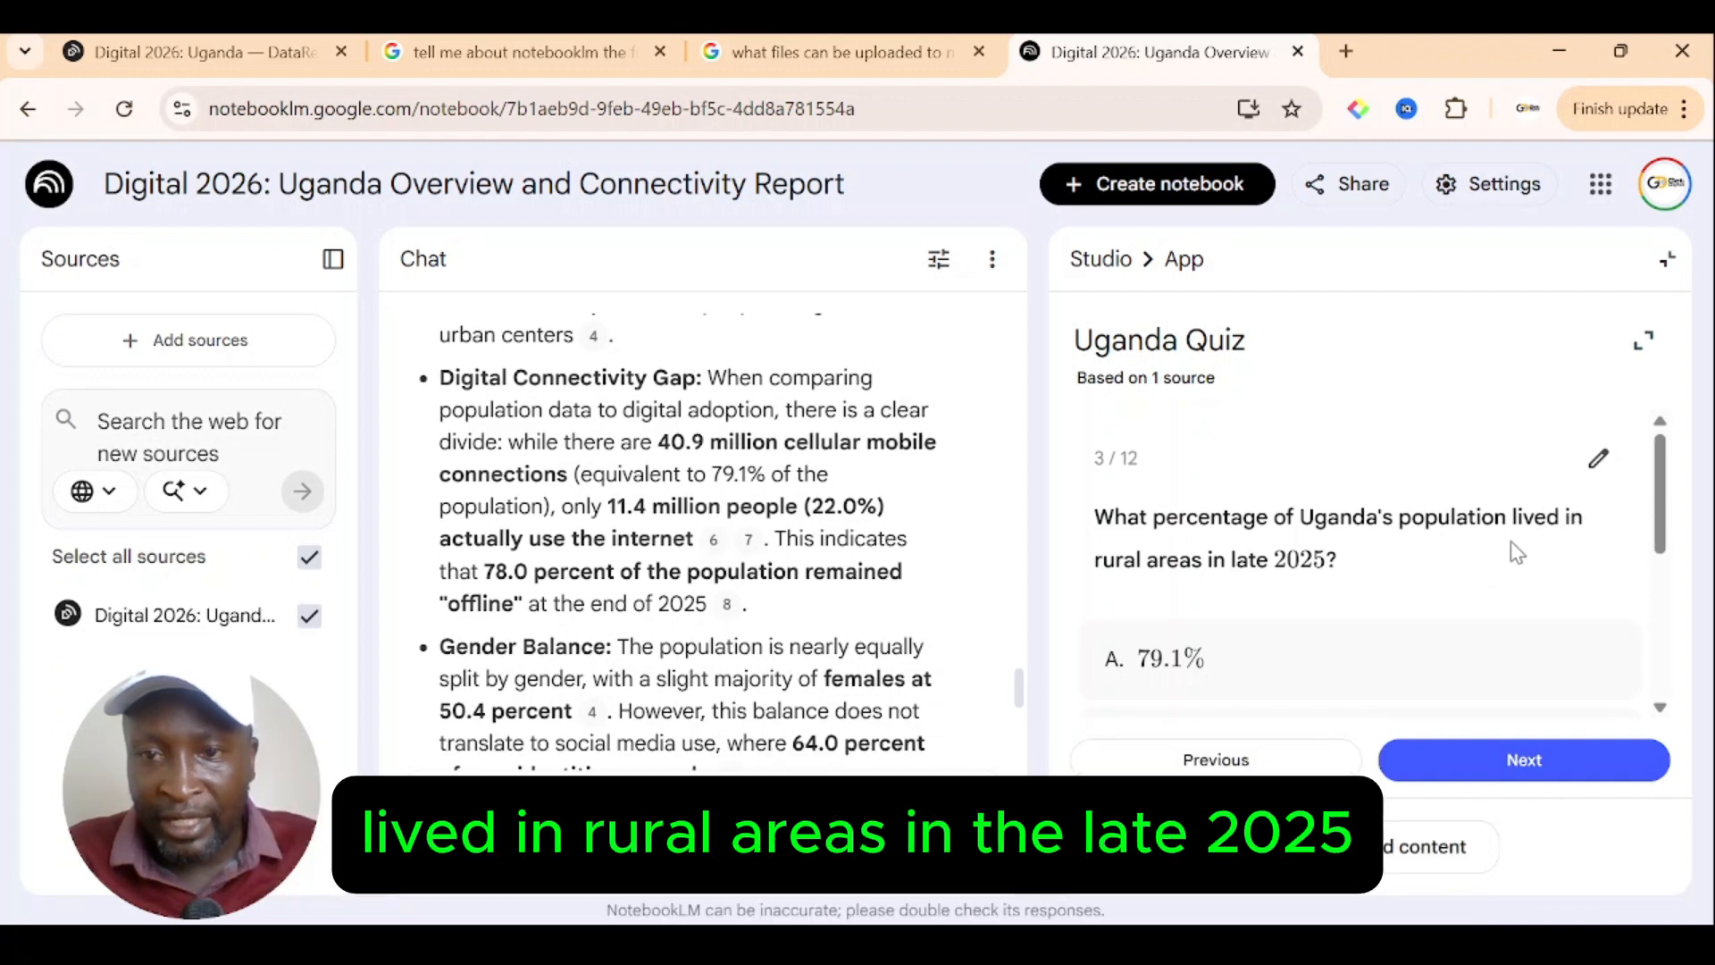
mouse_move(1663, 525)
left_mouse_down()
mouse_move(1671, 633)
mouse_move(1679, 527)
left_mouse_up()
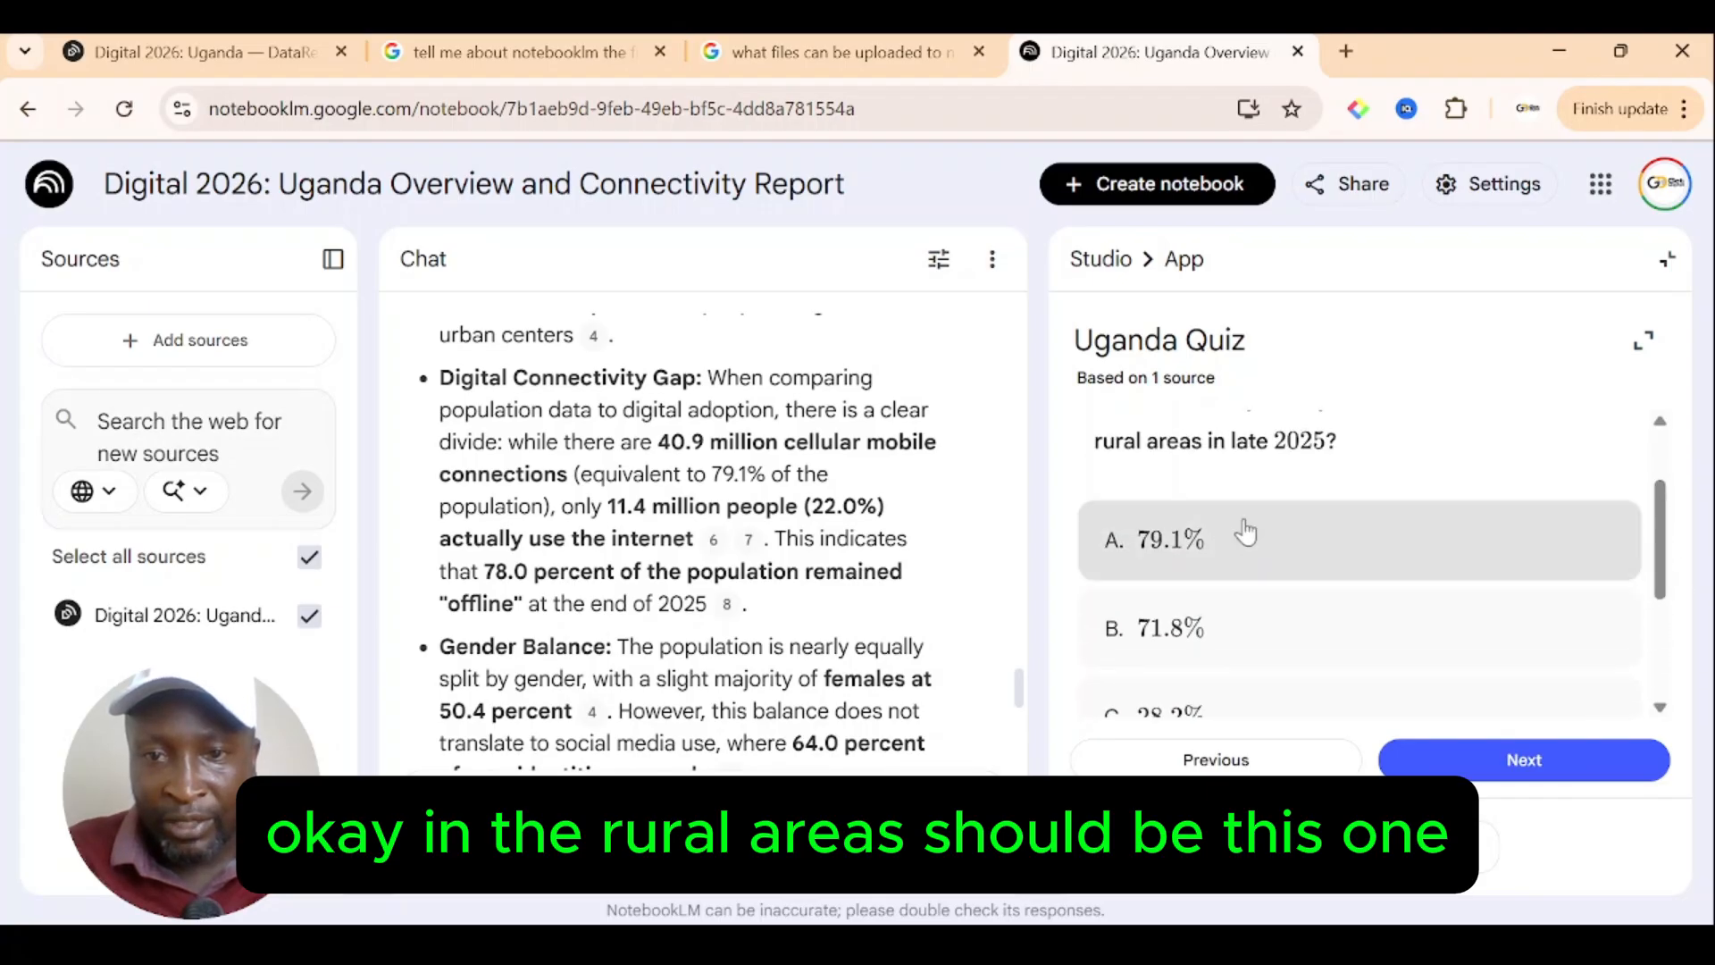
left_click(1220, 538)
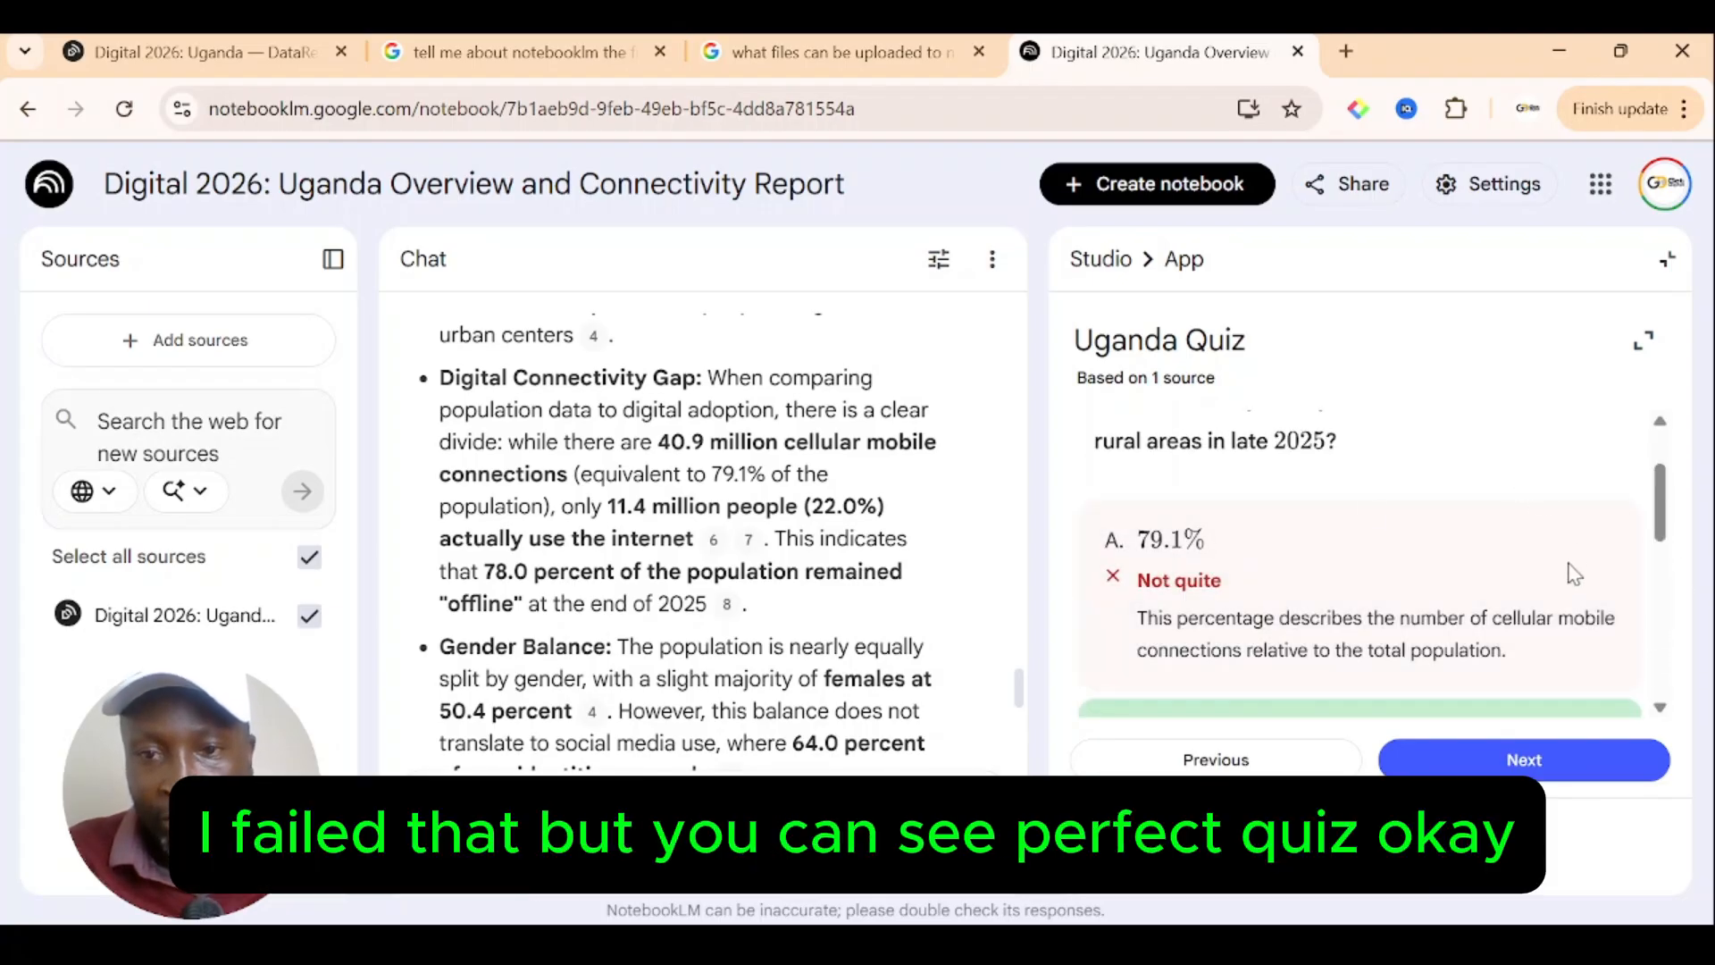
Step: Advance to quiz question 4 on the internet penetration rate and leave the quiz for the Studio overview
left_click(1522, 753)
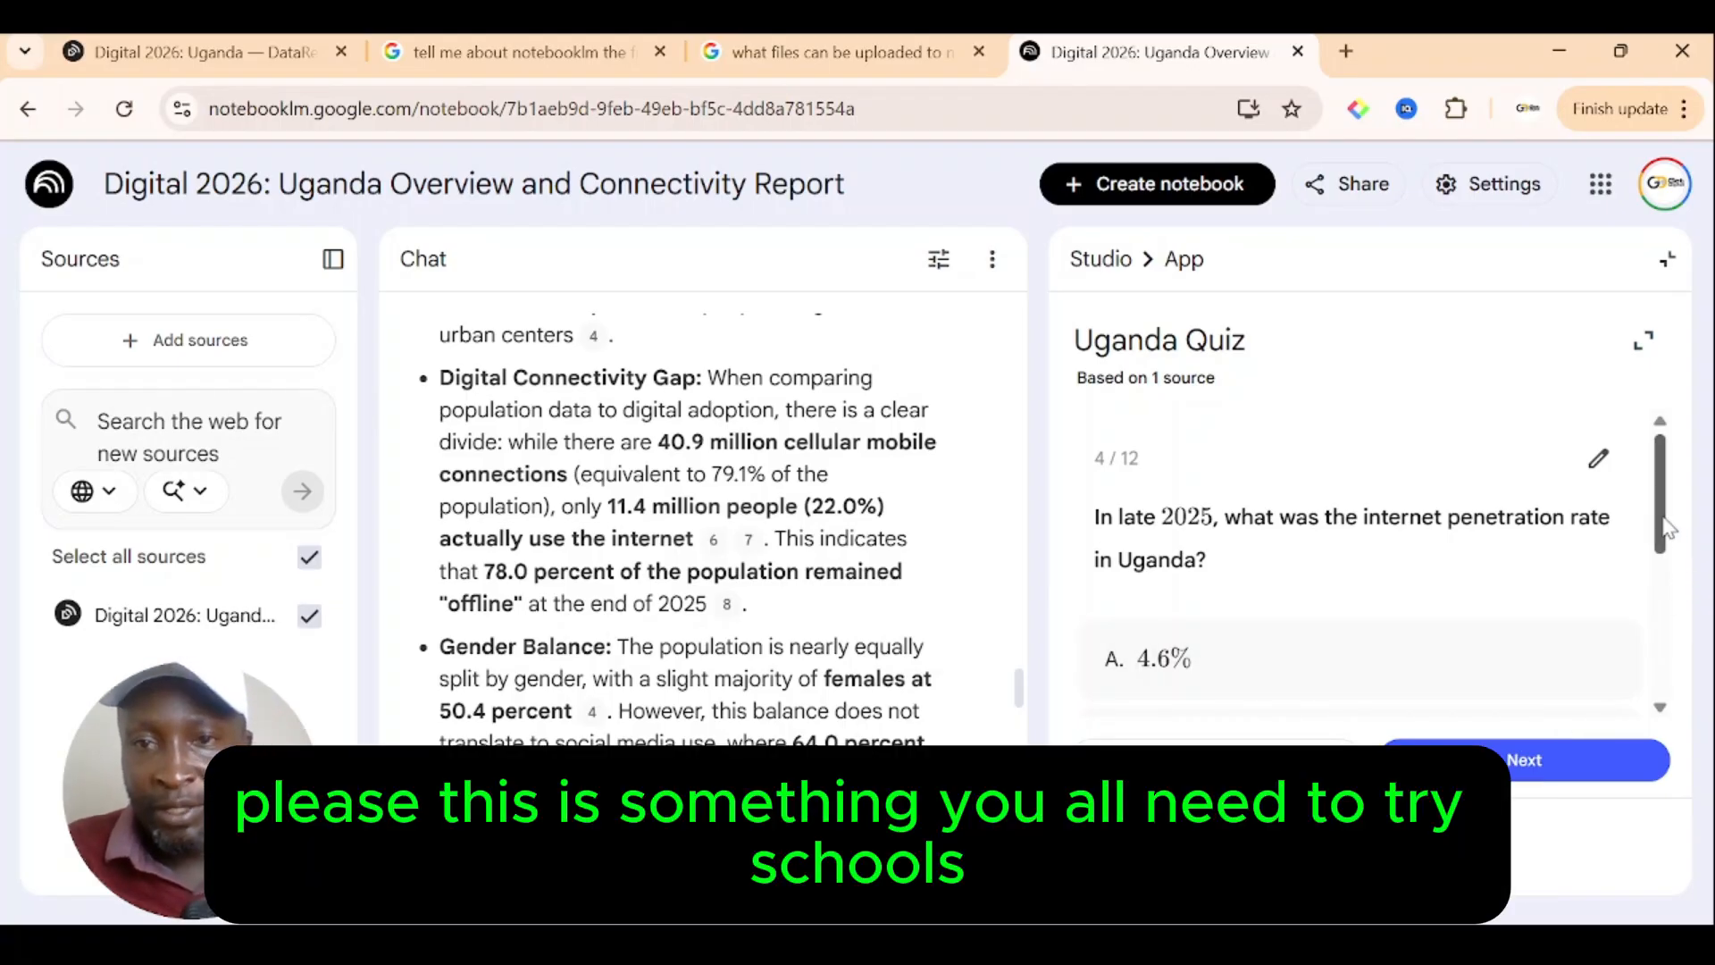
mouse_move(1666, 527)
left_mouse_down()
mouse_move(1664, 563)
mouse_move(1667, 507)
left_mouse_up()
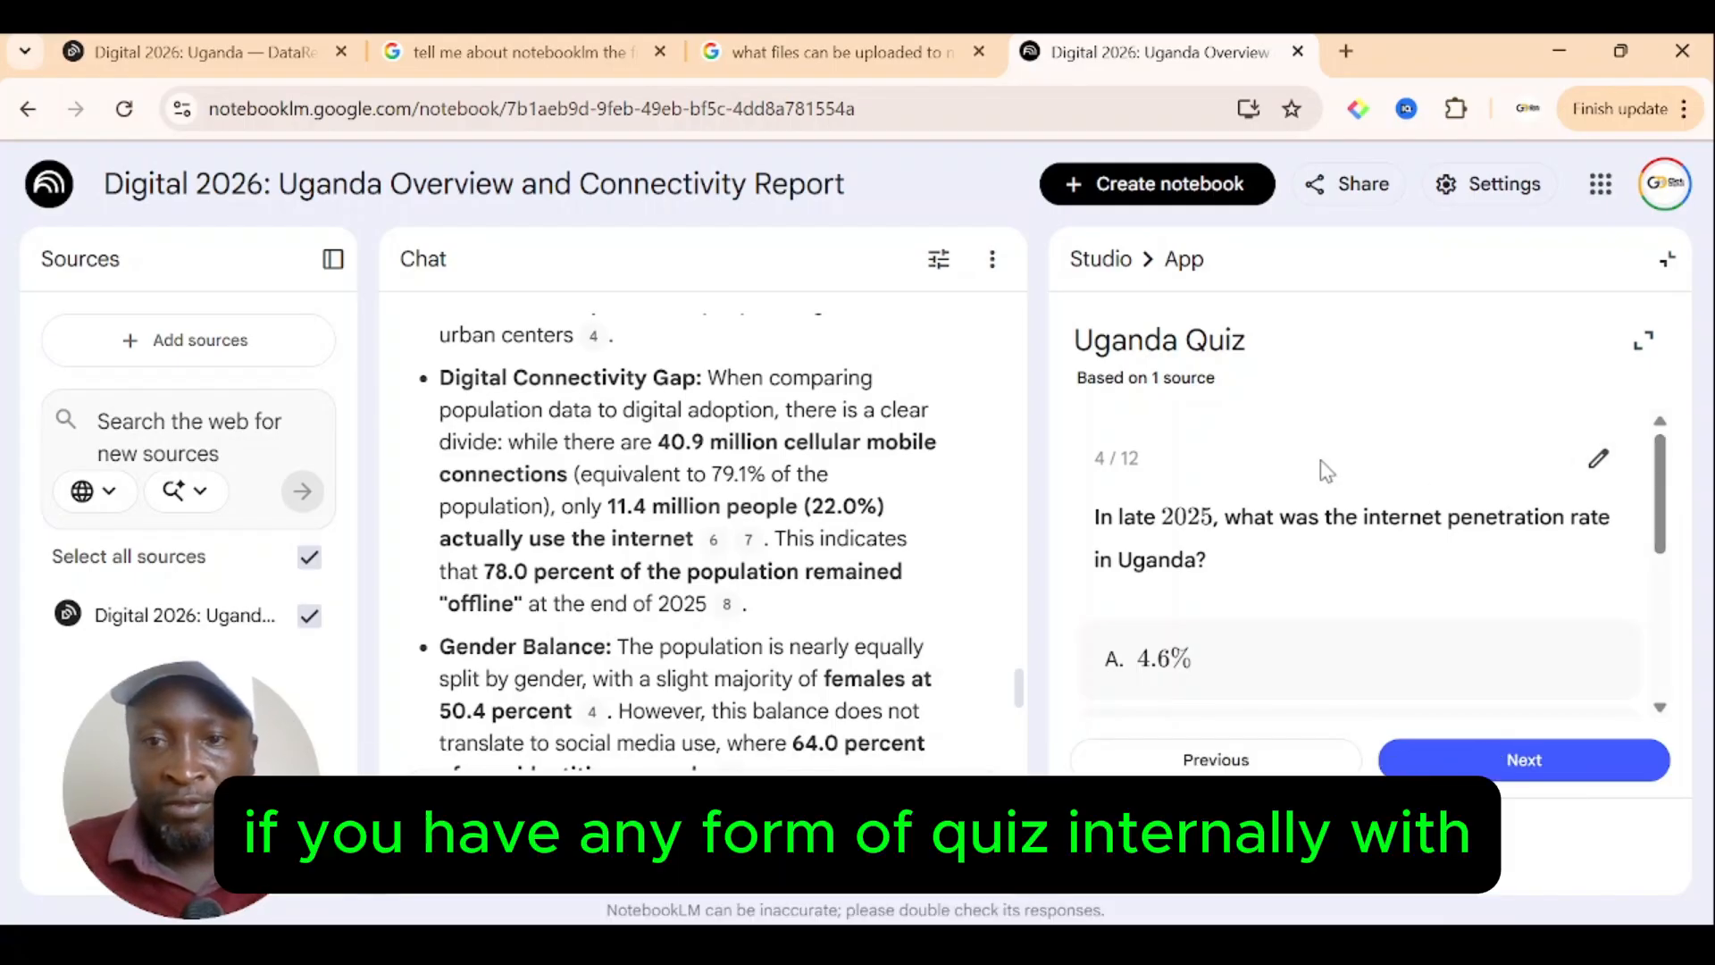
left_click(1096, 268)
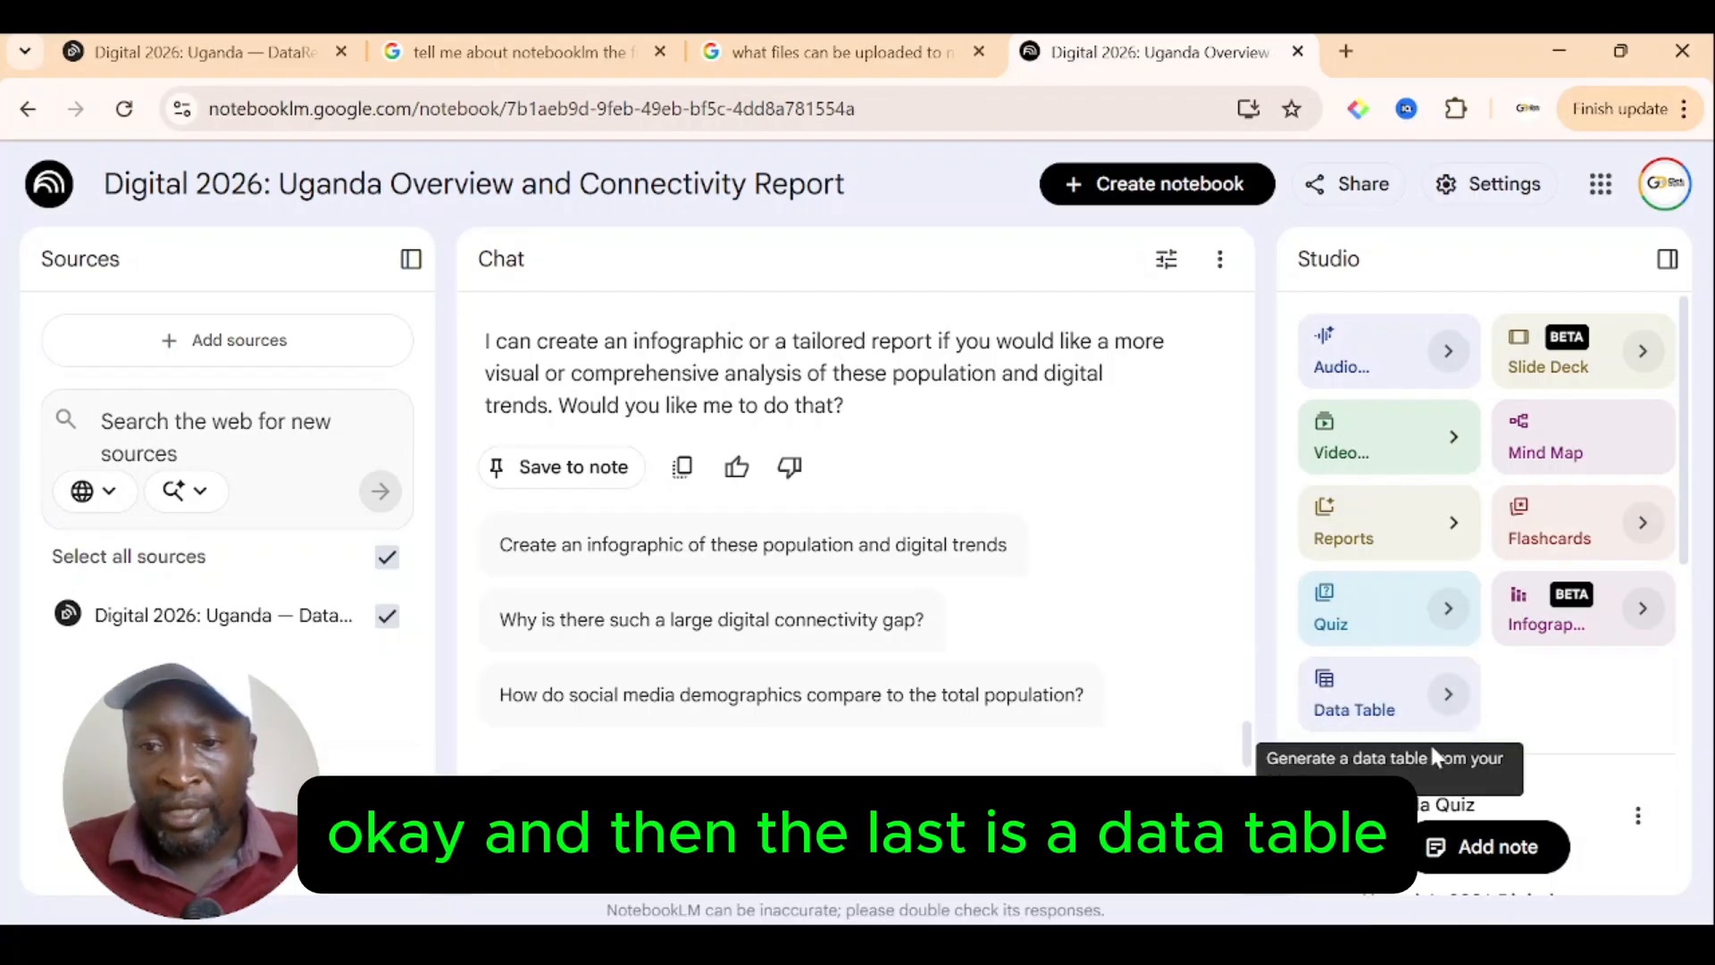
Step: Generate a data table from the Uganda report source and open it in the expanded view
left_click(1354, 709)
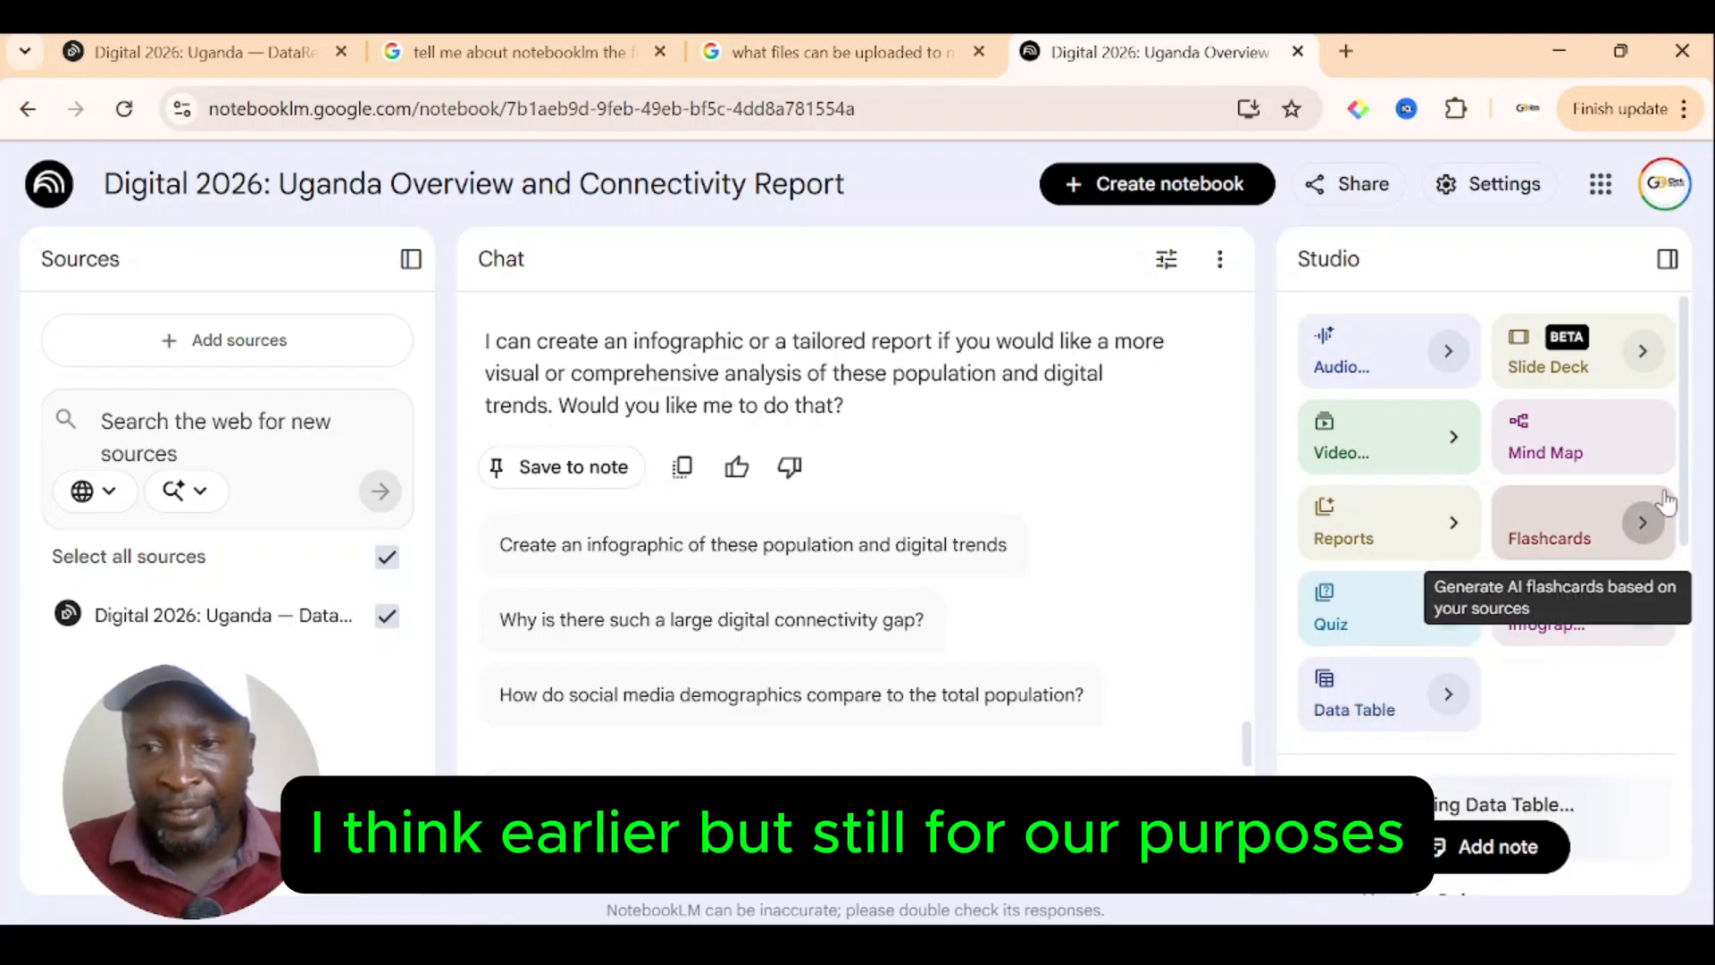
left_click_drag(1688, 489, 1704, 581)
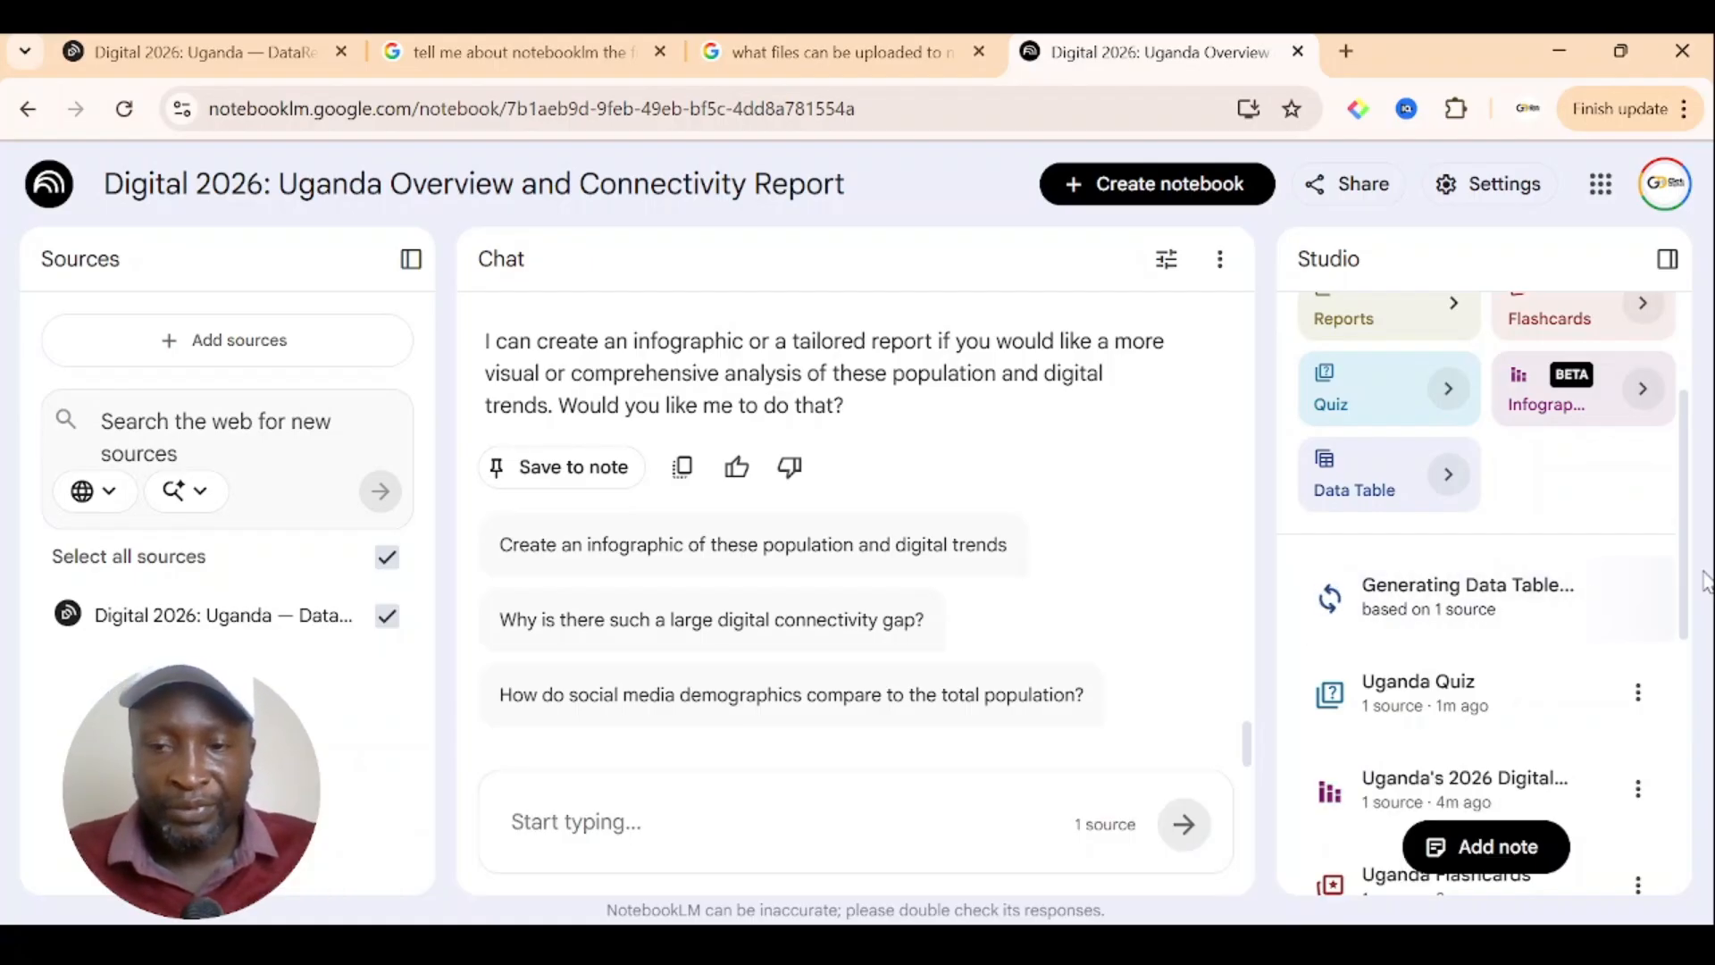
left_click(1478, 604)
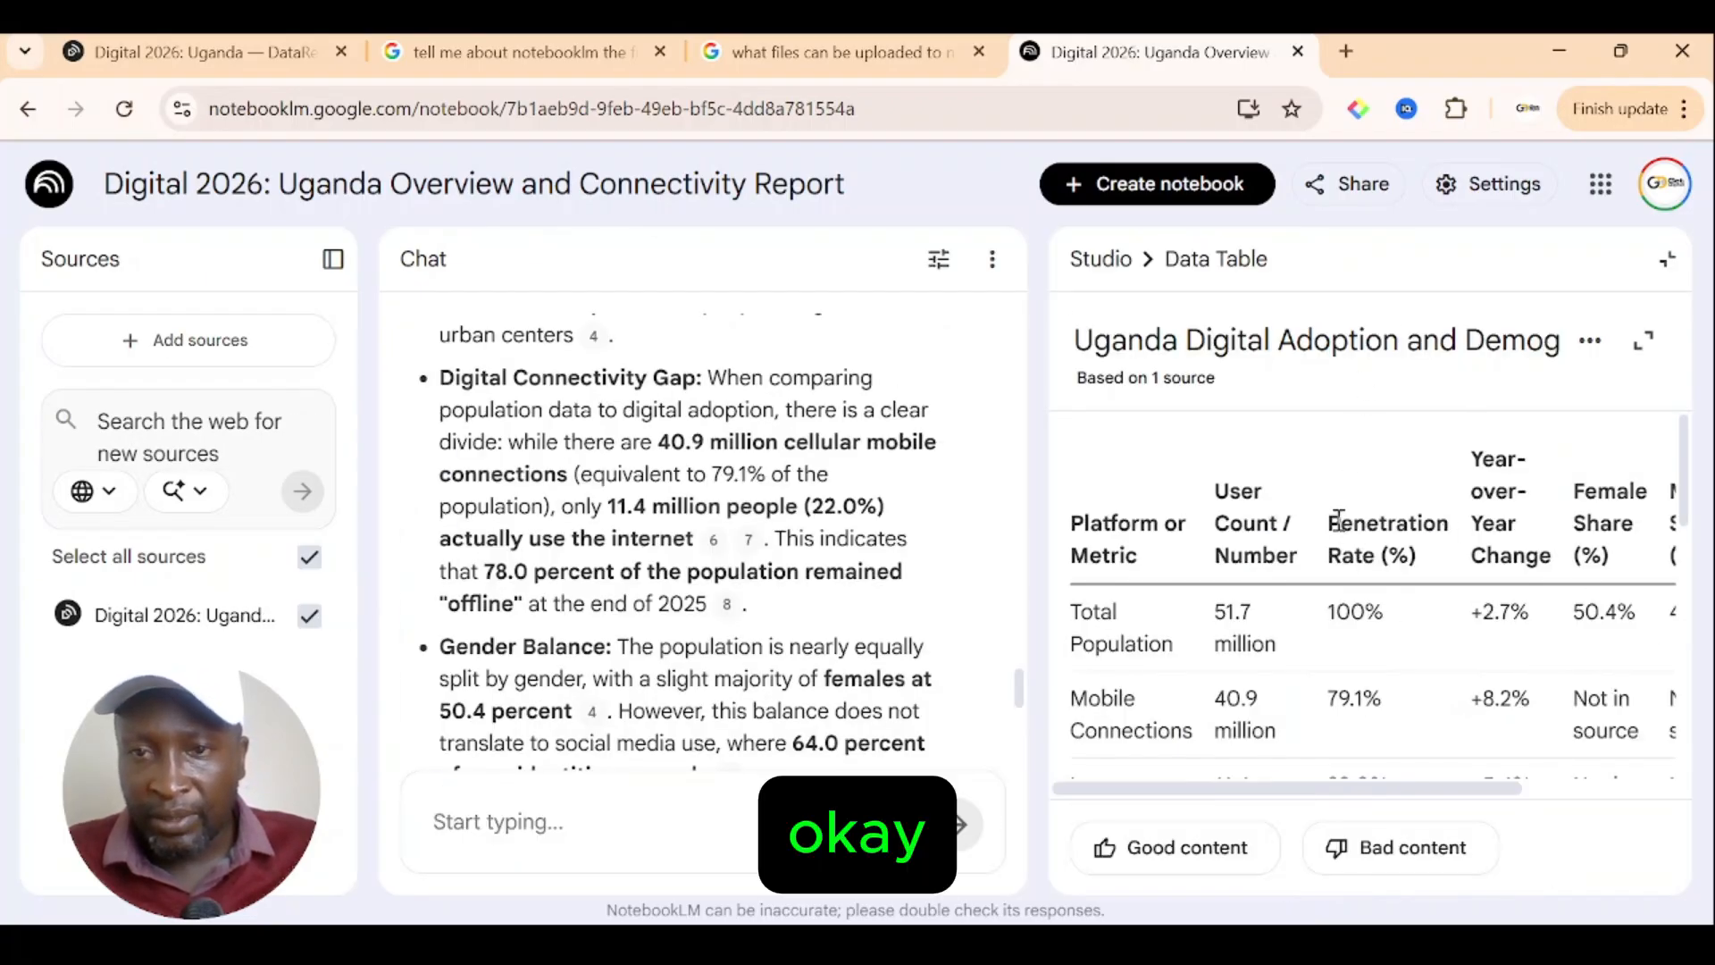
left_click(1667, 336)
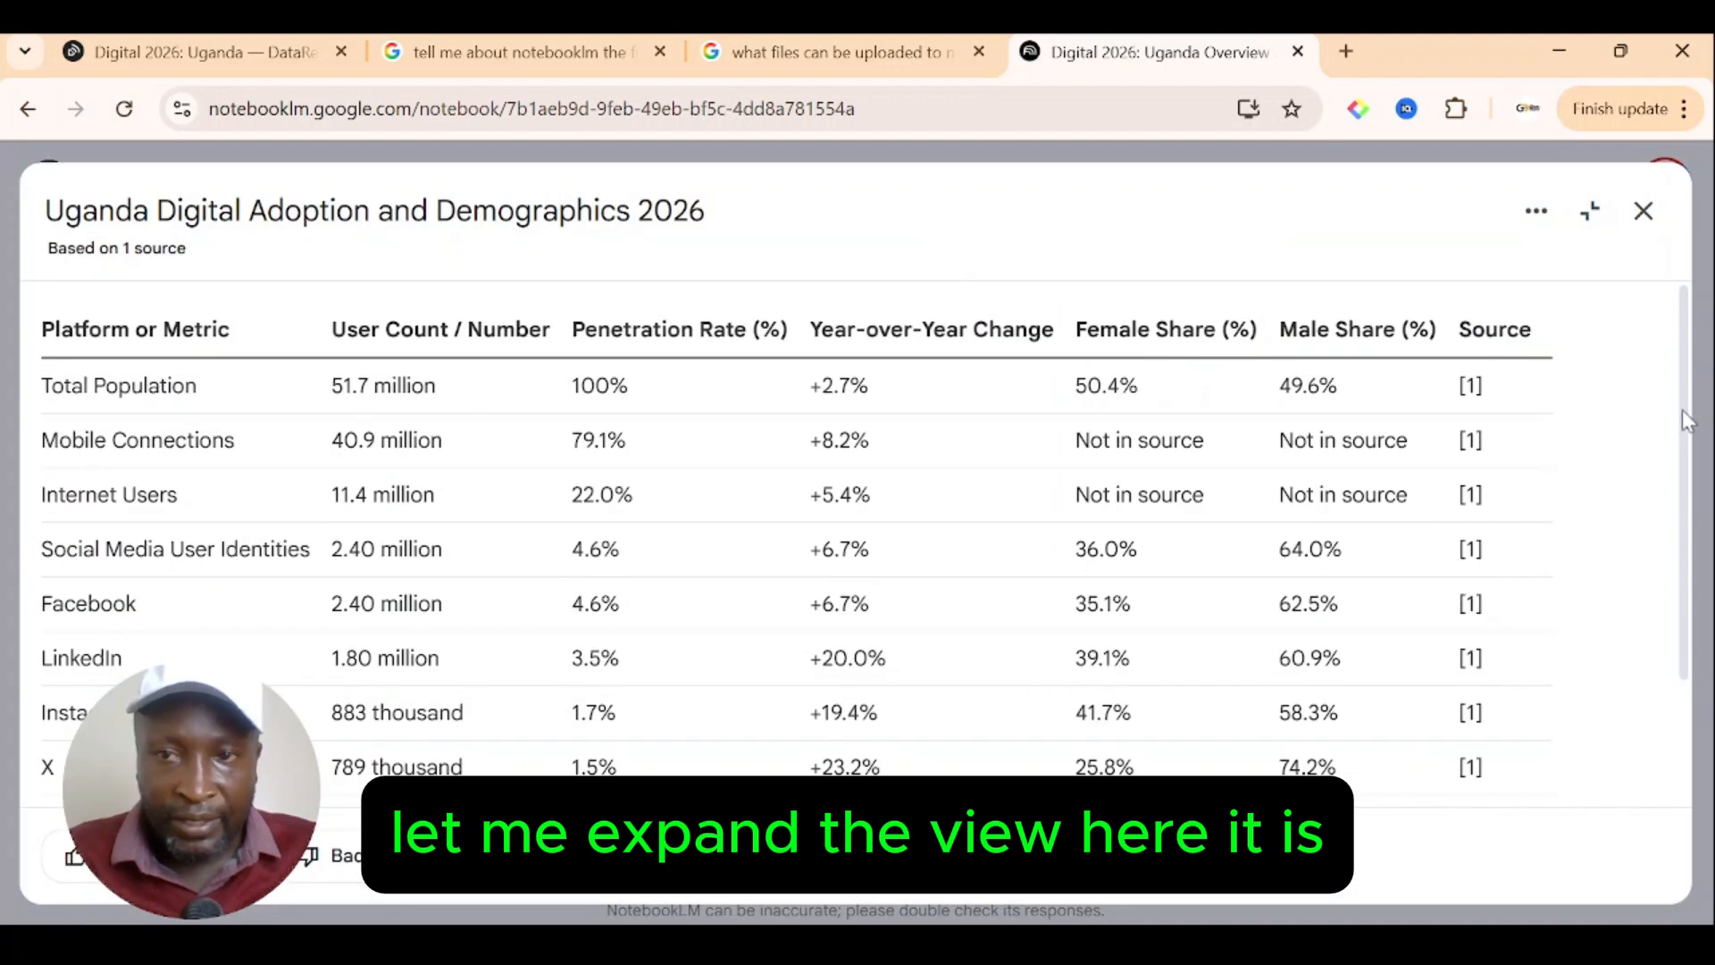
Step: Examine the rows of the Uganda Digital Adoption and Demographics 2026 table, from total population down to the source reference
left_click_drag(1684, 406, 1712, 324)
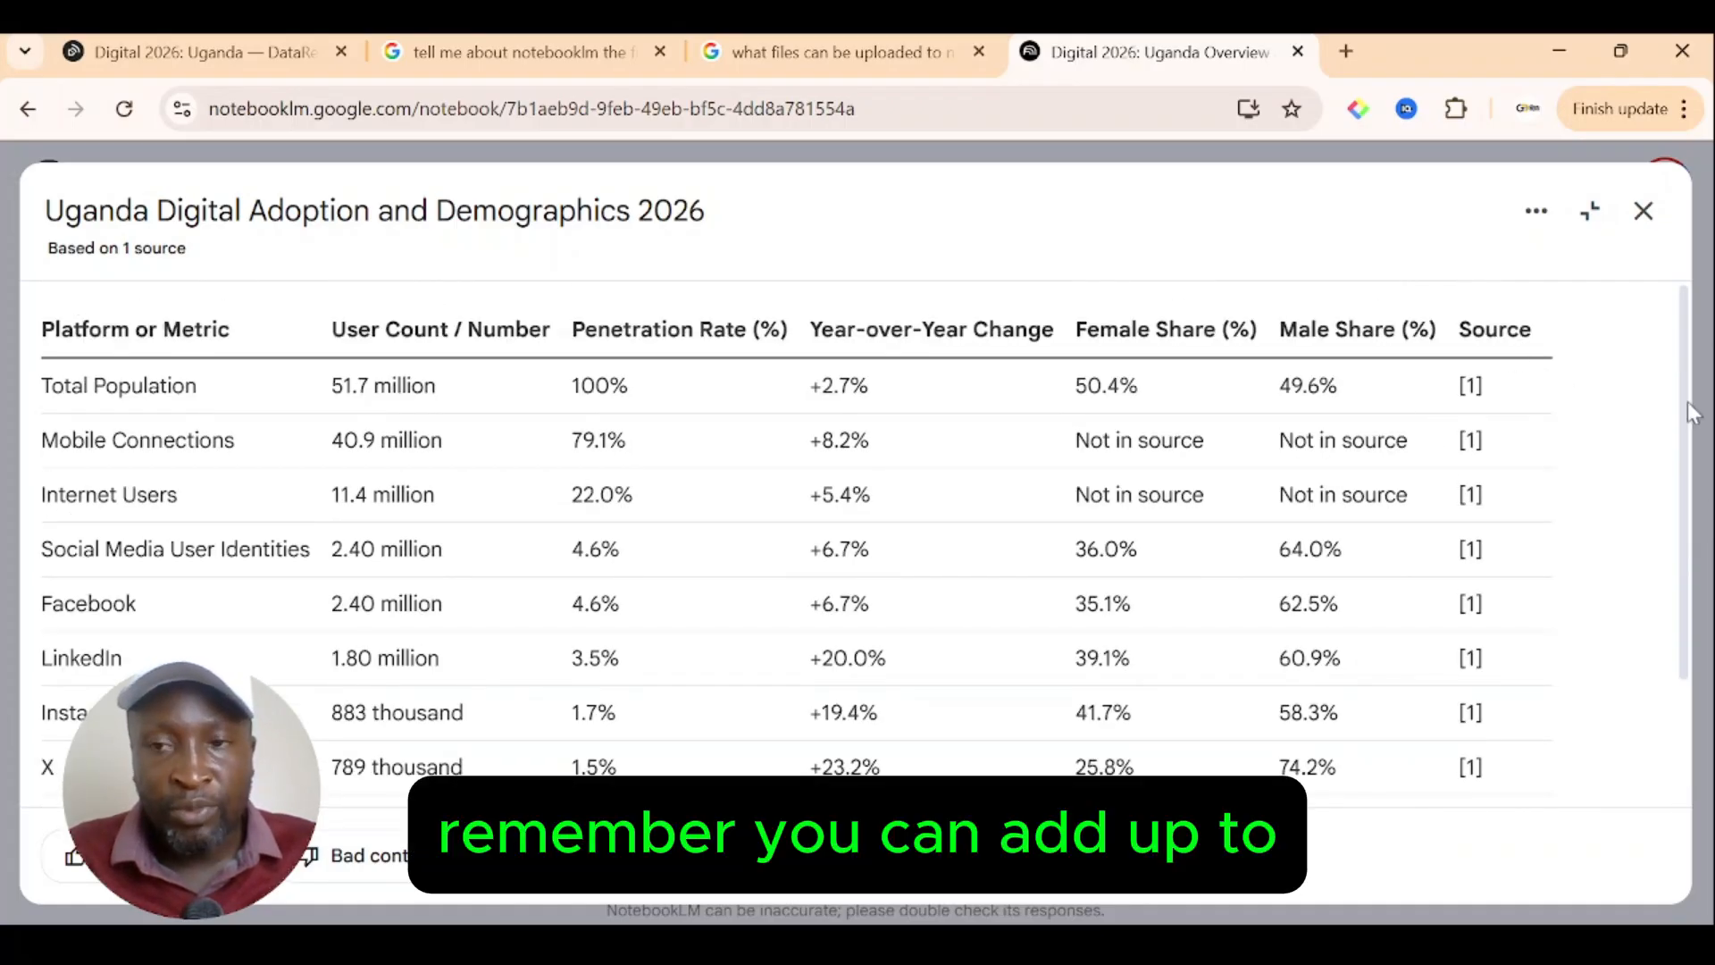
left_click_drag(1688, 405, 1702, 312)
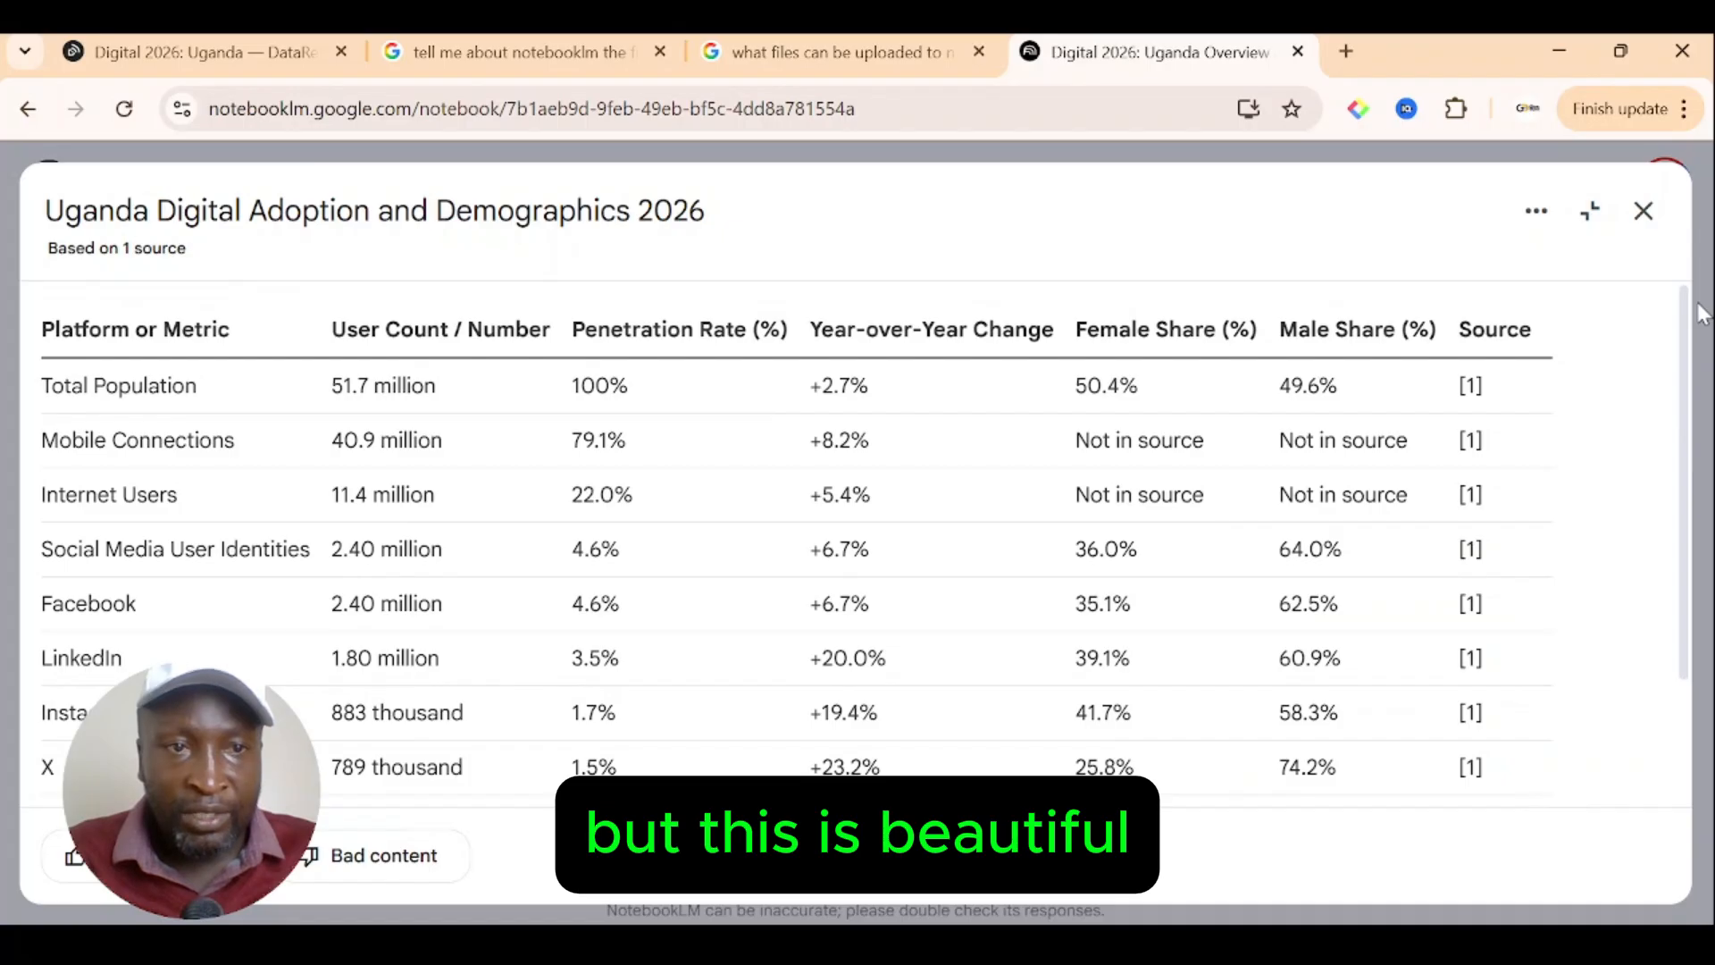
mouse_move(1695, 402)
left_mouse_down()
mouse_move(1700, 438)
mouse_move(1708, 371)
left_mouse_up()
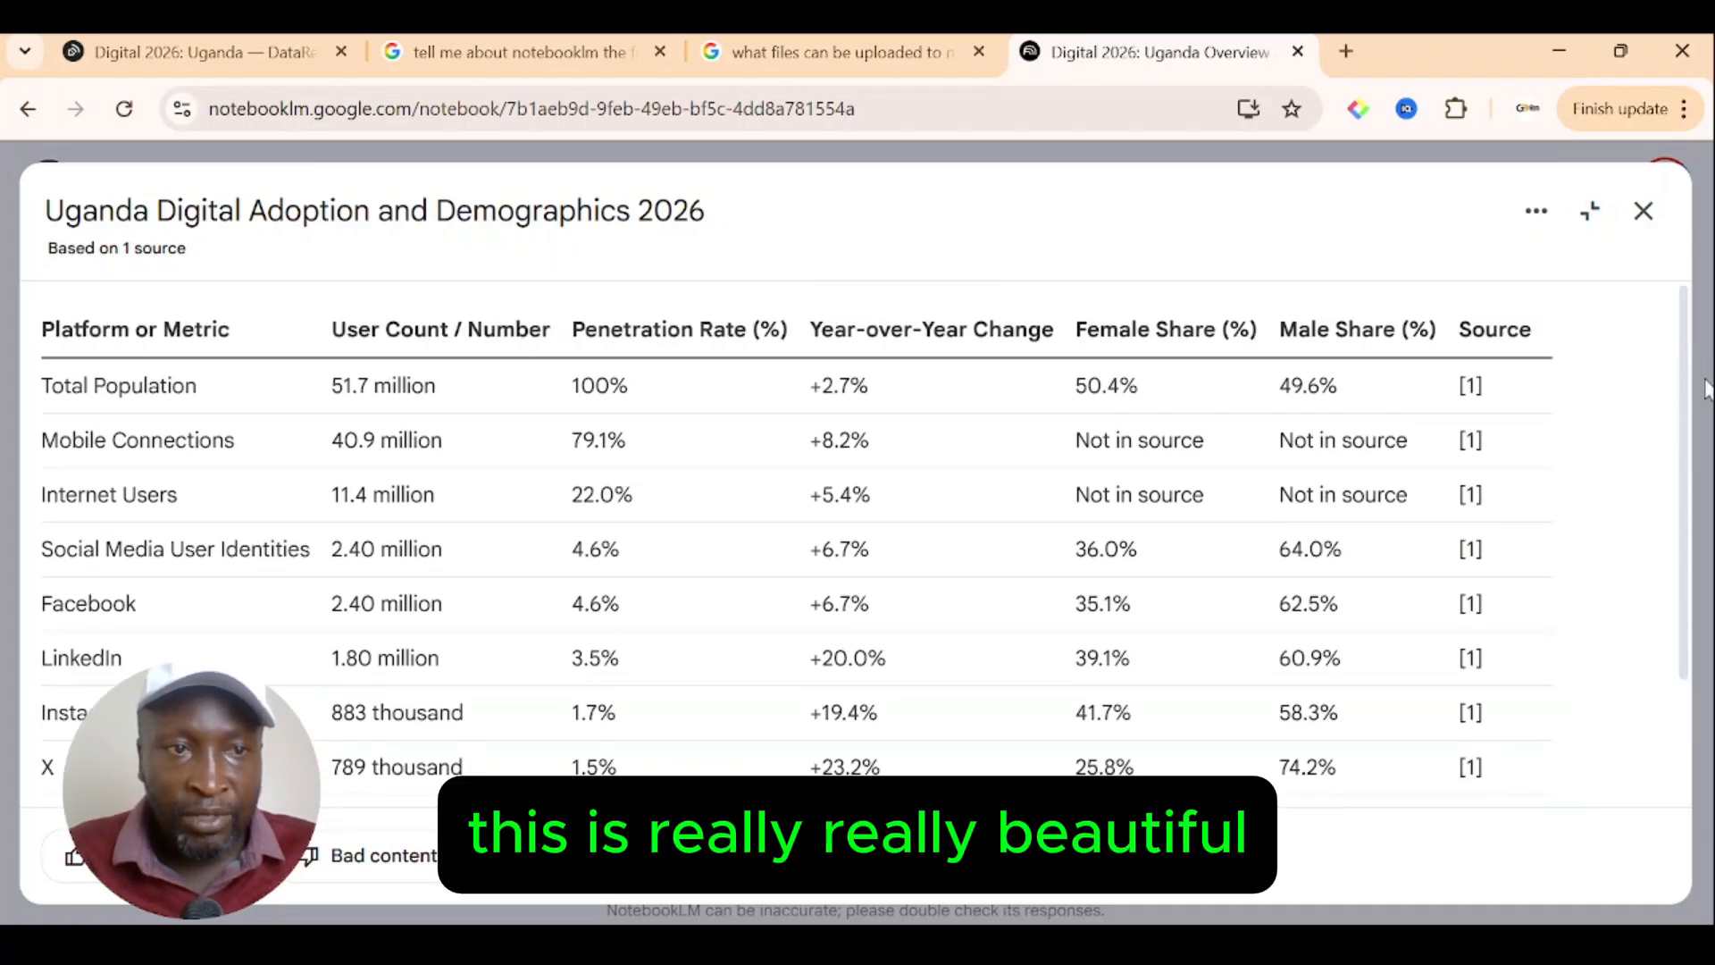
scroll(1676, 586, "down", 2)
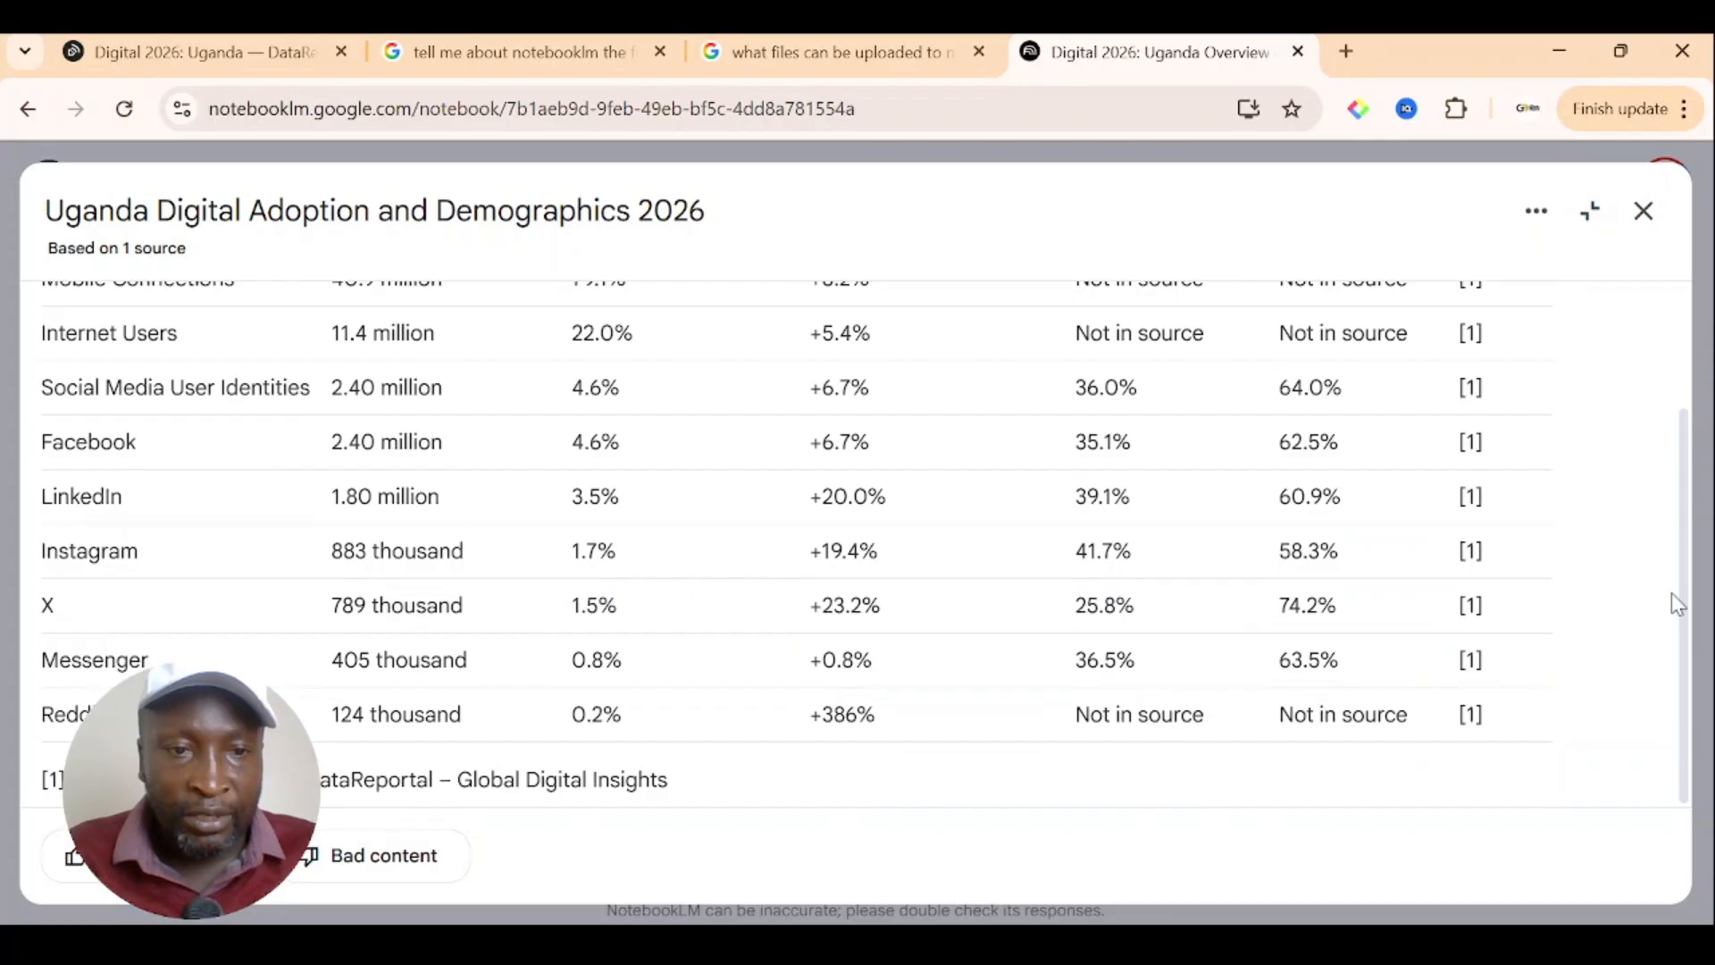
scroll(1677, 605, "up", 2)
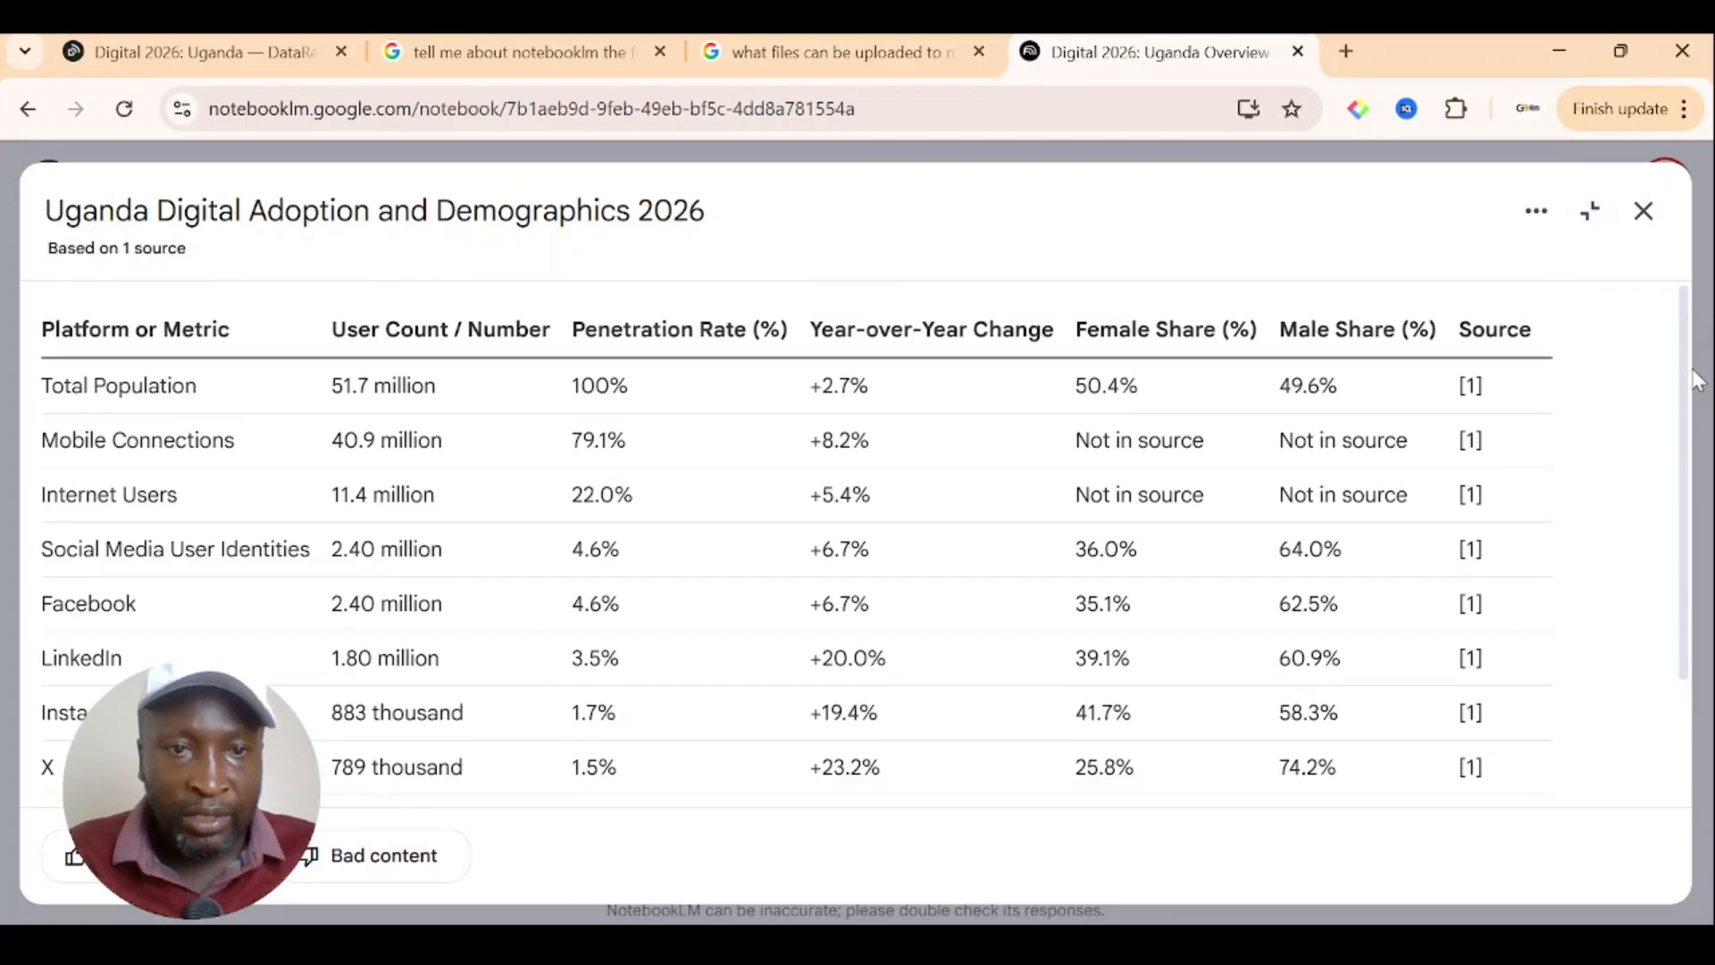
scroll(1697, 379, "down", 2)
scroll(1706, 482, "up", 1)
scroll(1710, 579, "down", 2)
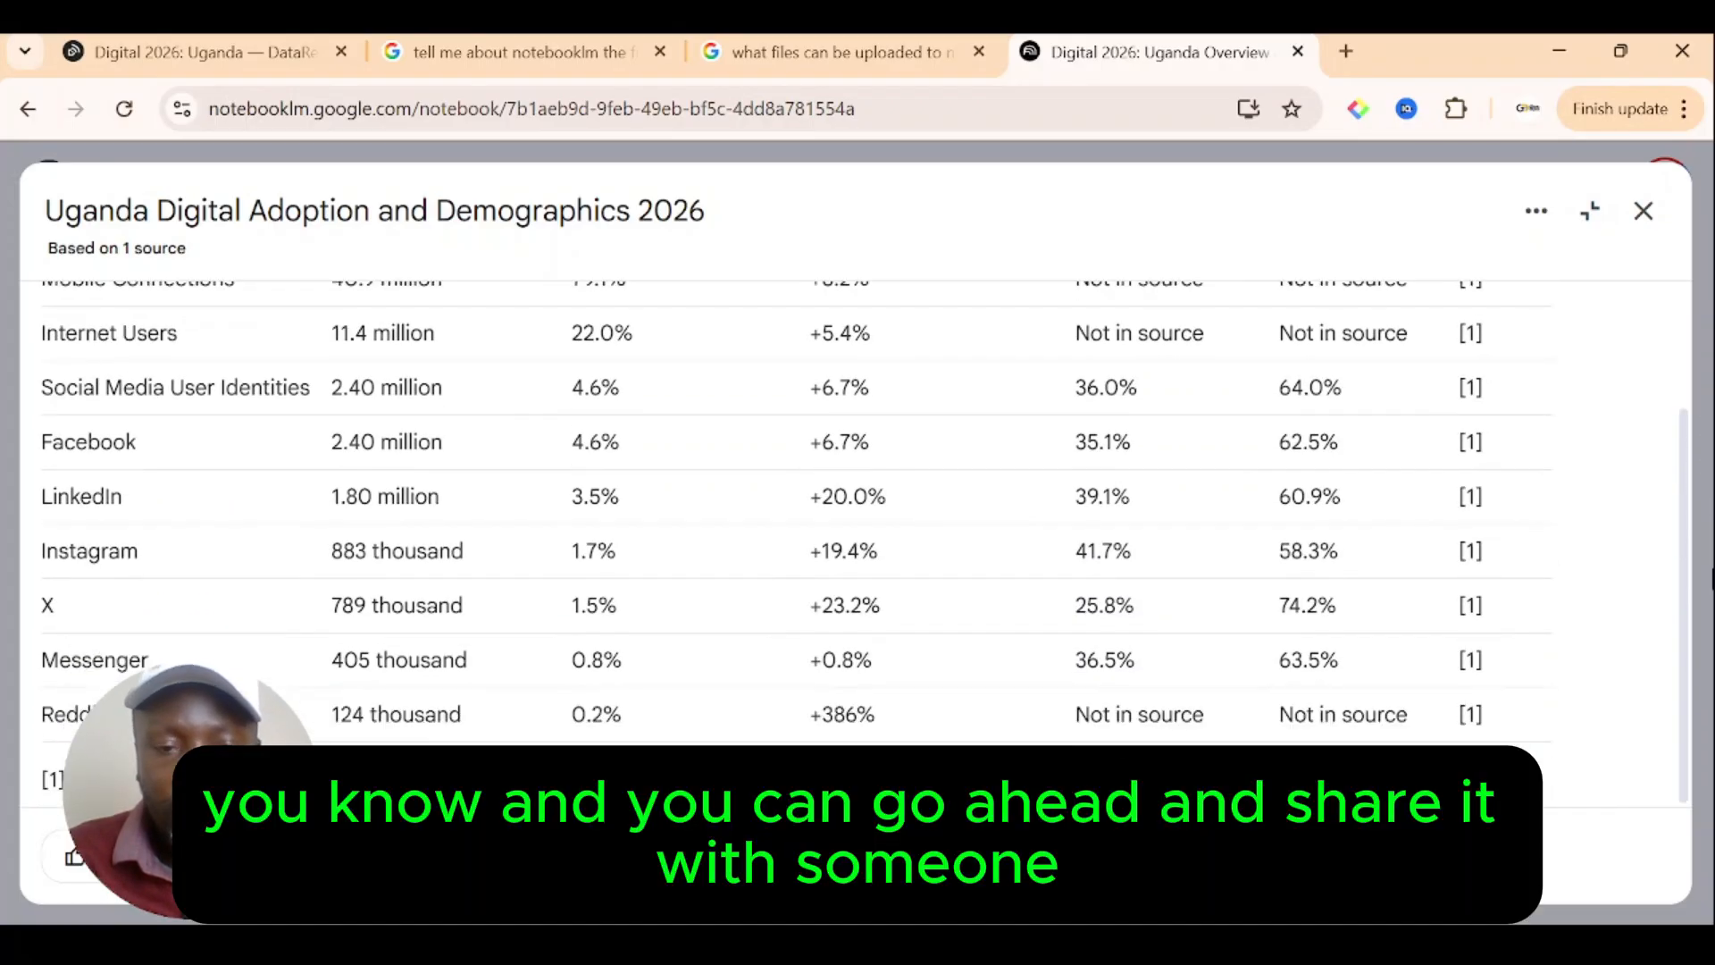